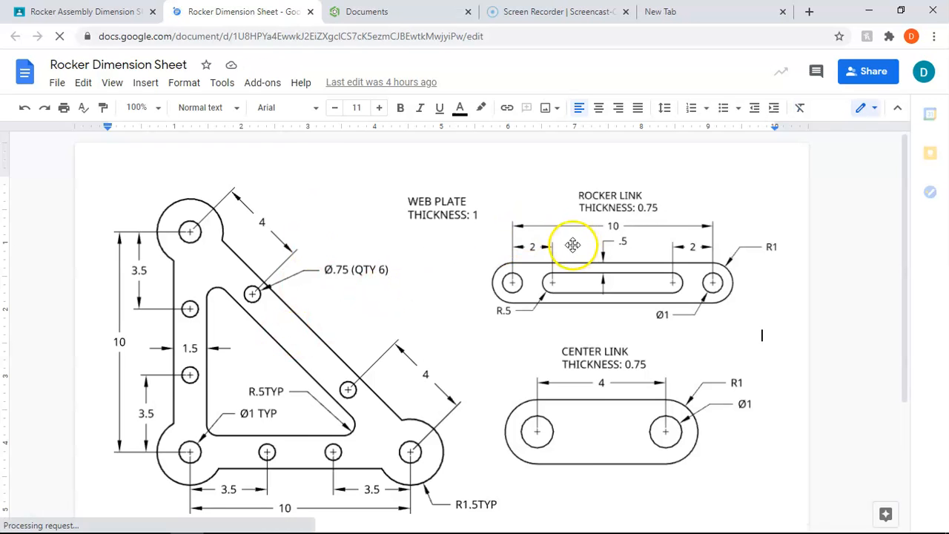
Review the Rocker Dimension Sheet, examining the dimensions and thicknesses of the web plate, links and pegs.
{"action": "scroll", "coordinate": [575, 245], "scroll_direction": "down", "scroll_amount": 3}
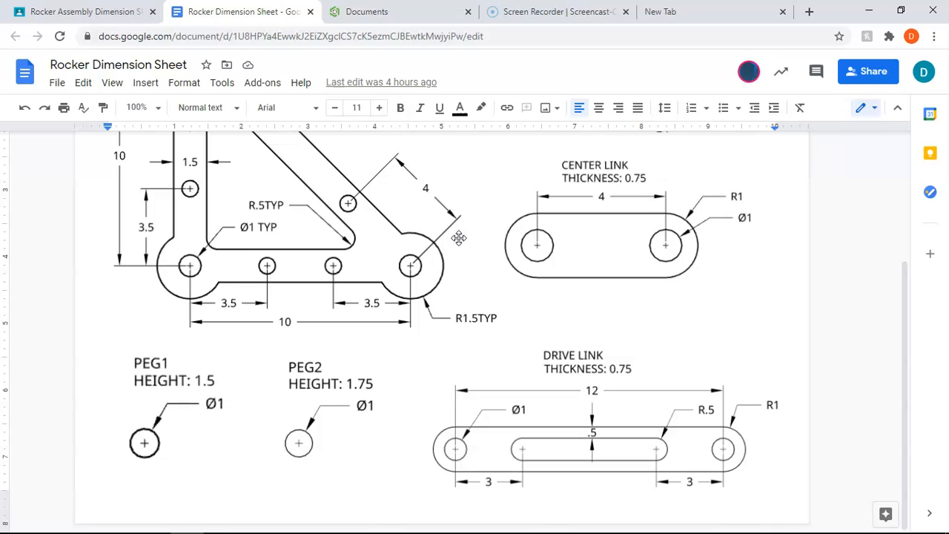
{"action": "scroll", "coordinate": [478, 284], "scroll_direction": "up", "scroll_amount": 2}
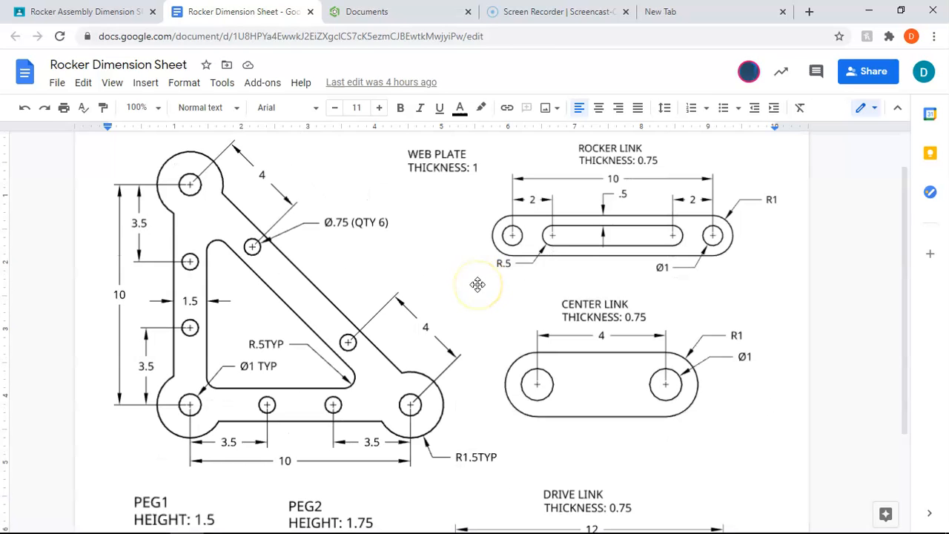
{"action": "left_click", "coordinate": [453, 295]}
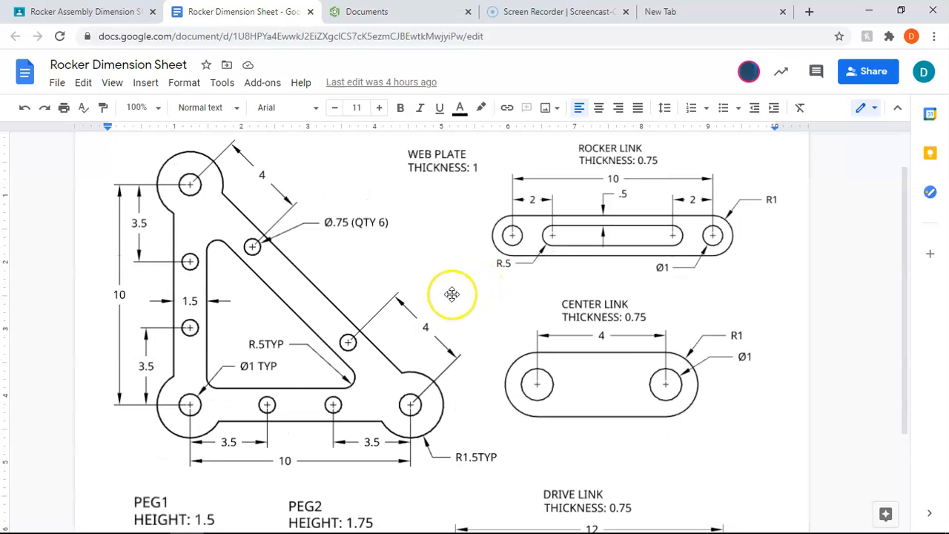
{"action": "left_click", "coordinate": [750, 74]}
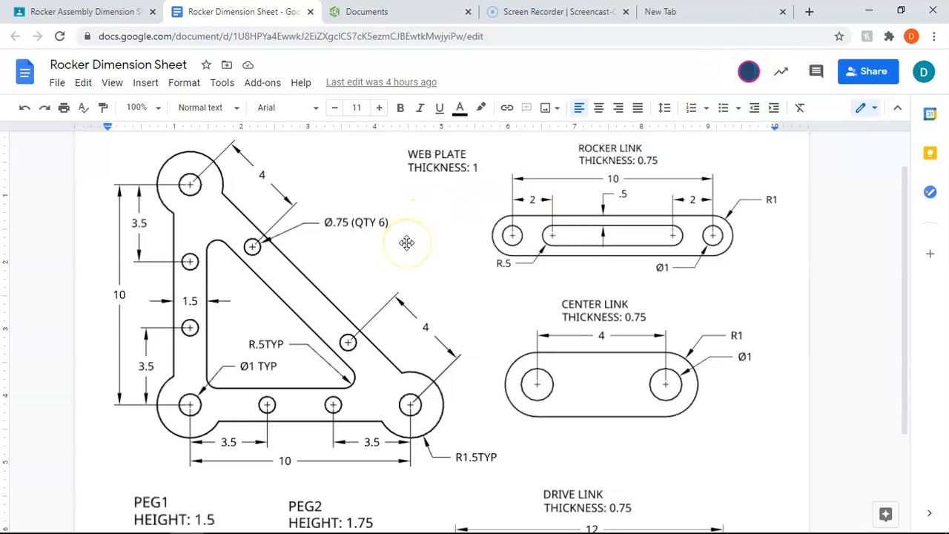
{"action": "scroll", "coordinate": [544, 208], "scroll_direction": "up", "scroll_amount": 1}
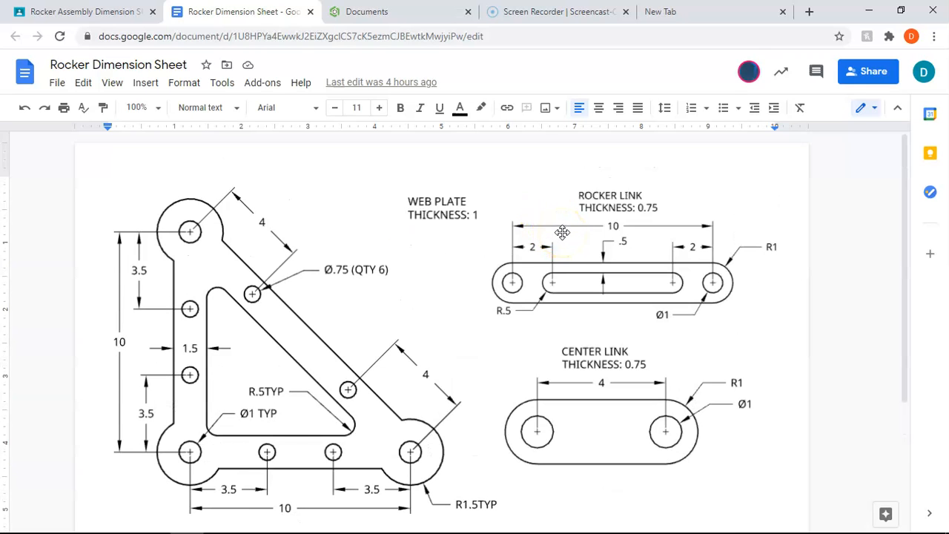
{"action": "scroll", "coordinate": [562, 233], "scroll_direction": "down", "scroll_amount": 3}
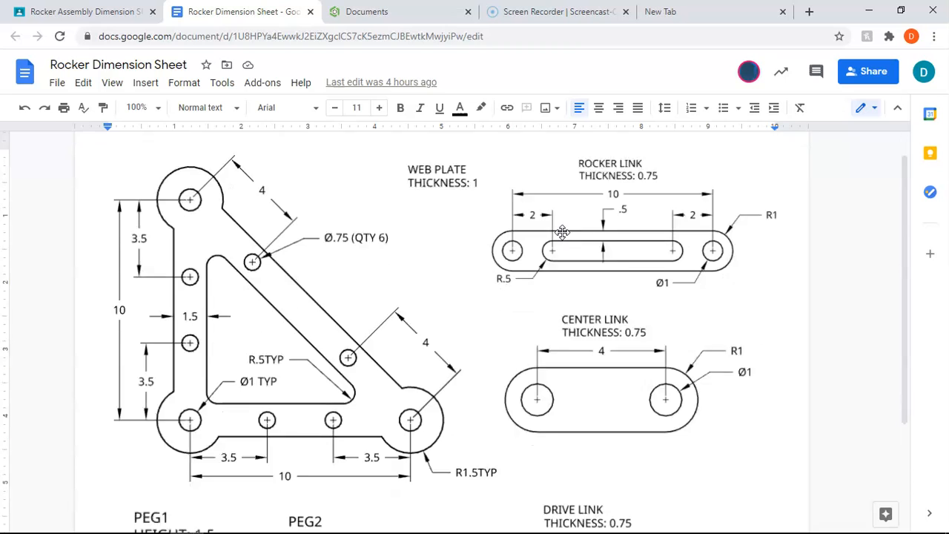
{"action": "scroll", "coordinate": [567, 226], "scroll_direction": "up", "scroll_amount": 3}
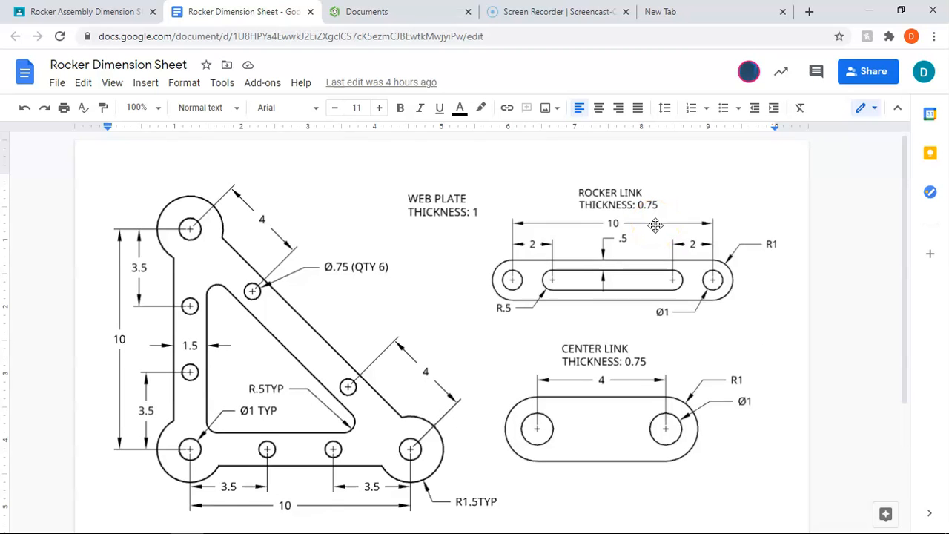
{"action": "scroll", "coordinate": [656, 230], "scroll_direction": "down", "scroll_amount": 1}
{"action": "scroll", "coordinate": [610, 296], "scroll_direction": "down", "scroll_amount": 2}
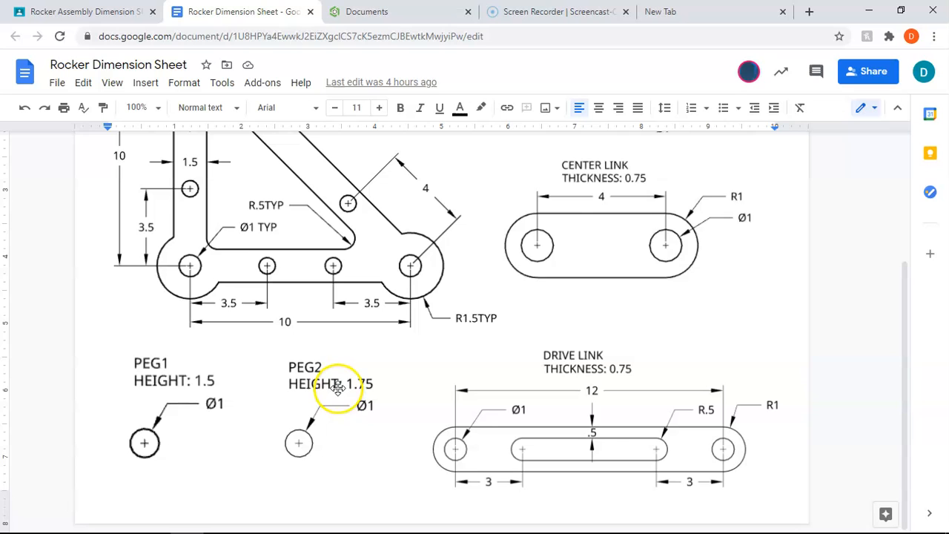
{"action": "scroll", "coordinate": [337, 387], "scroll_direction": "up", "scroll_amount": 2}
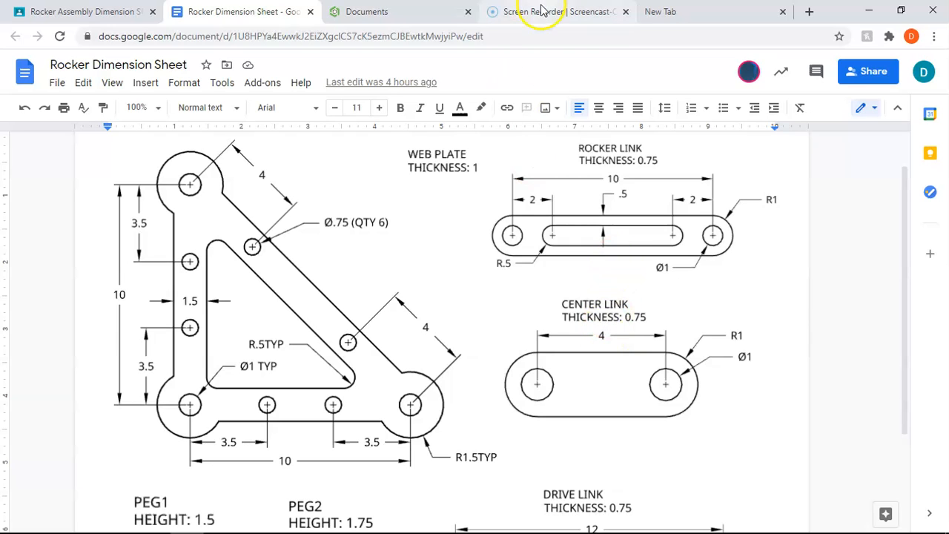
Switch to Onshape and create a new folder named Rocker Assembly (Video).
{"action": "left_click", "coordinate": [379, 13]}
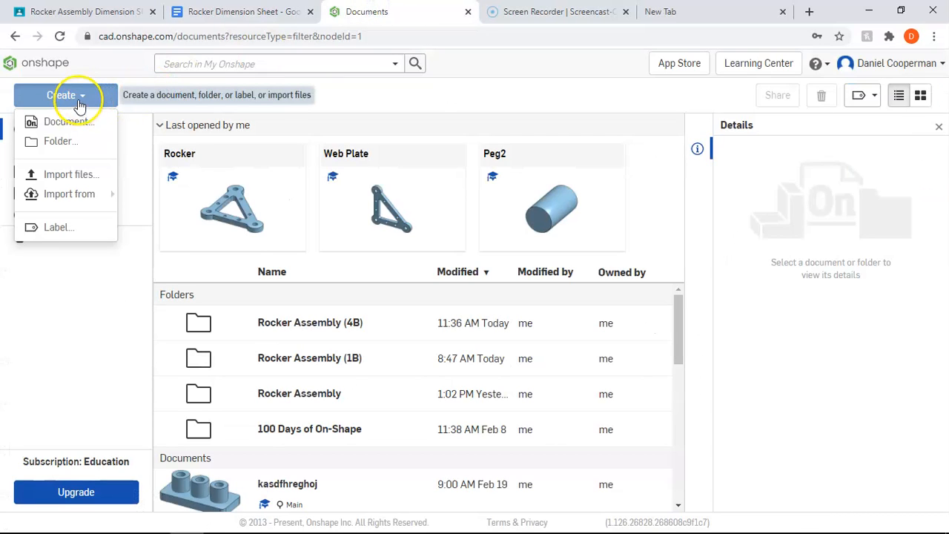
{"action": "left_click", "coordinate": [69, 142]}
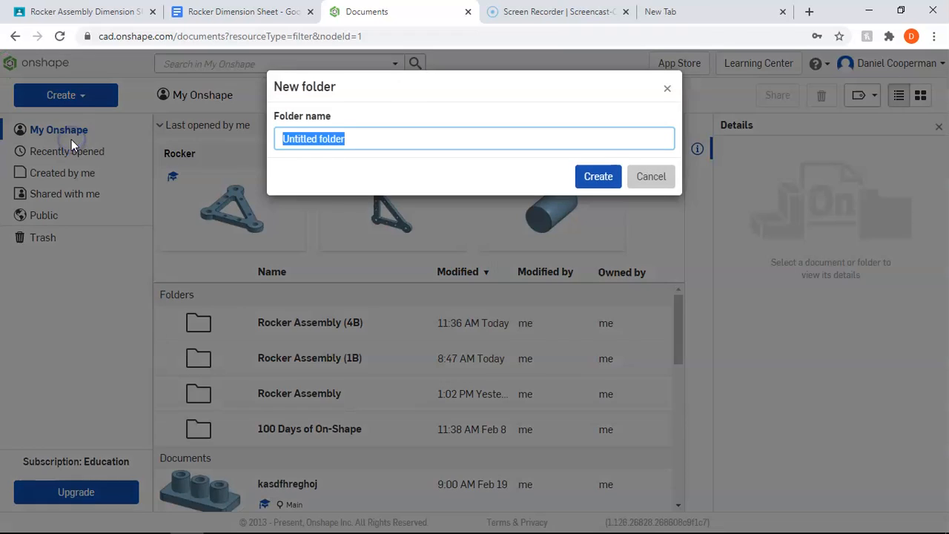
{"action": "type", "text": "Rocker Assembly (Video"}
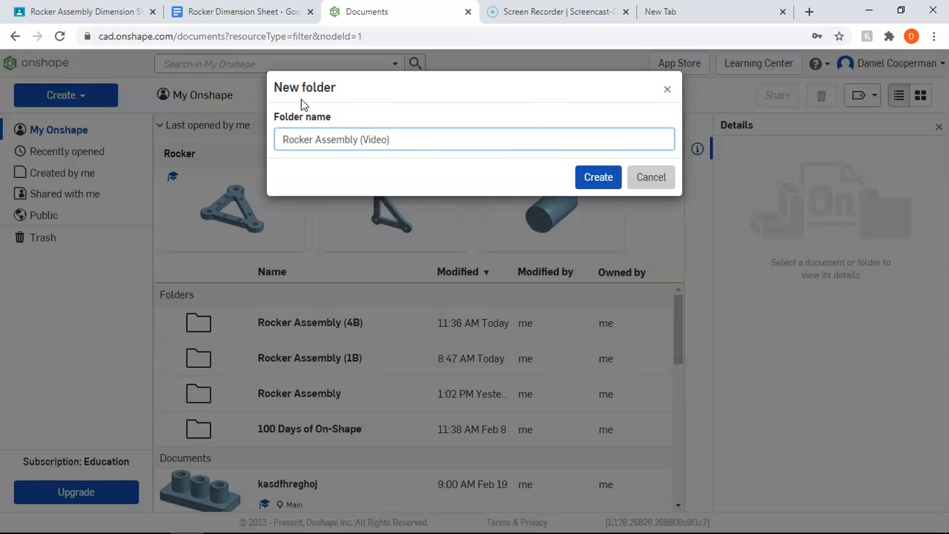
{"action": "left_click", "coordinate": [597, 177]}
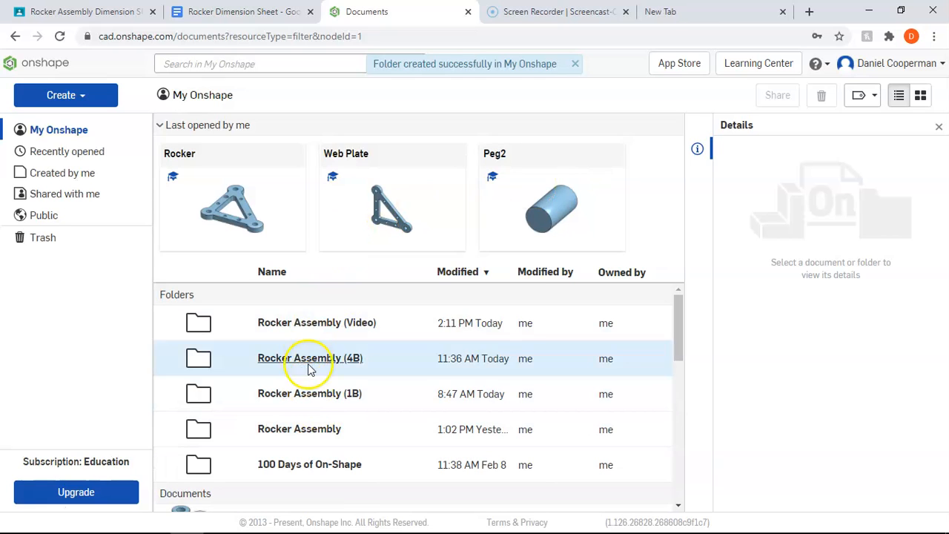
Open the Rocker Assembly (Video) folder and create a new document in it named Rocker Assembly.
{"action": "left_click", "coordinate": [304, 327]}
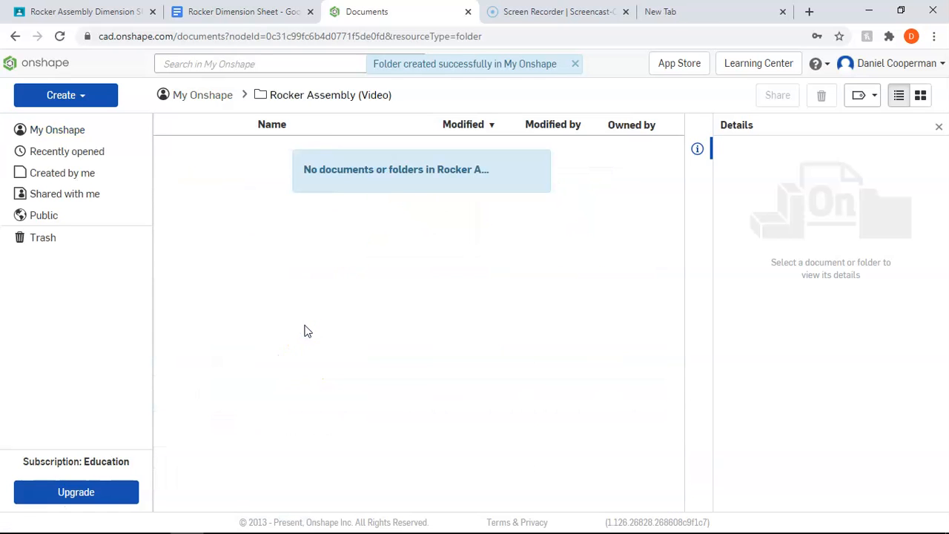
{"action": "left_click", "coordinate": [77, 94]}
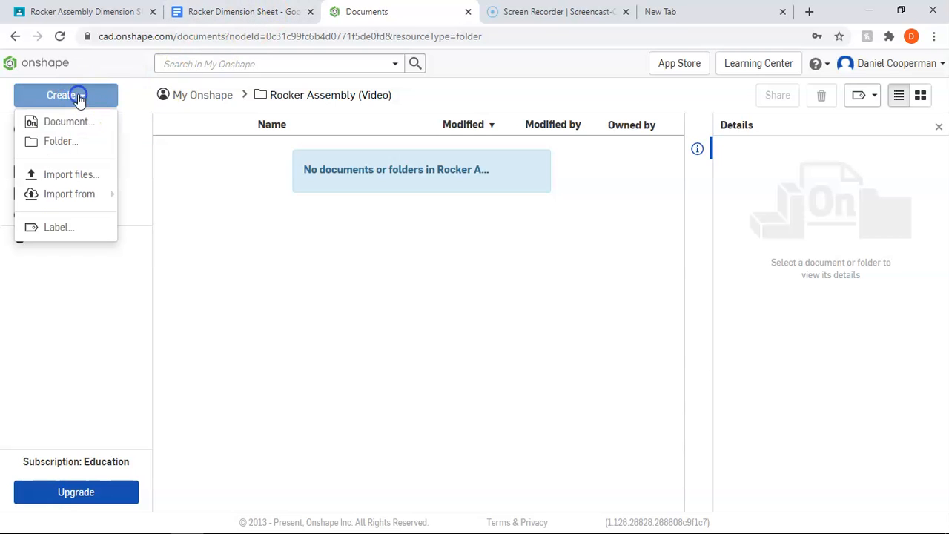
{"action": "left_click", "coordinate": [74, 122]}
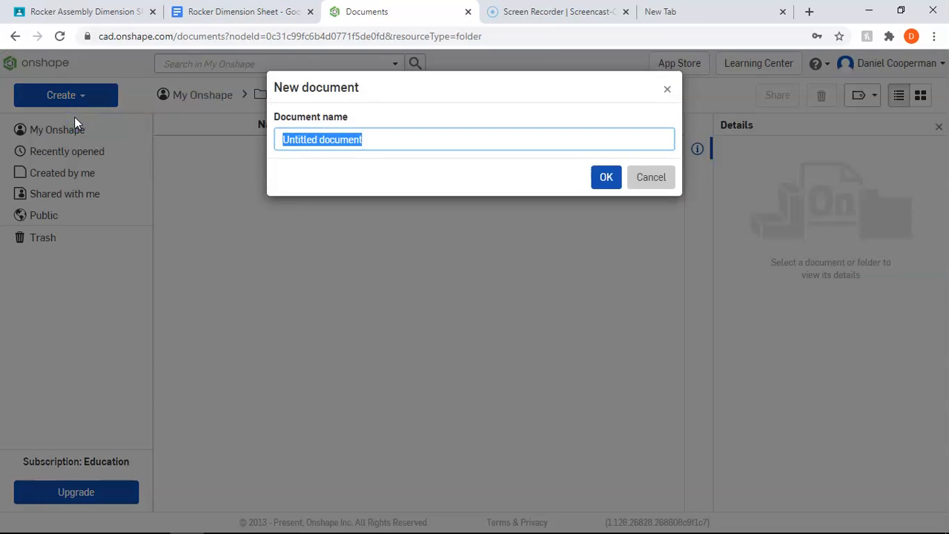
{"action": "type", "text": "Ro"}
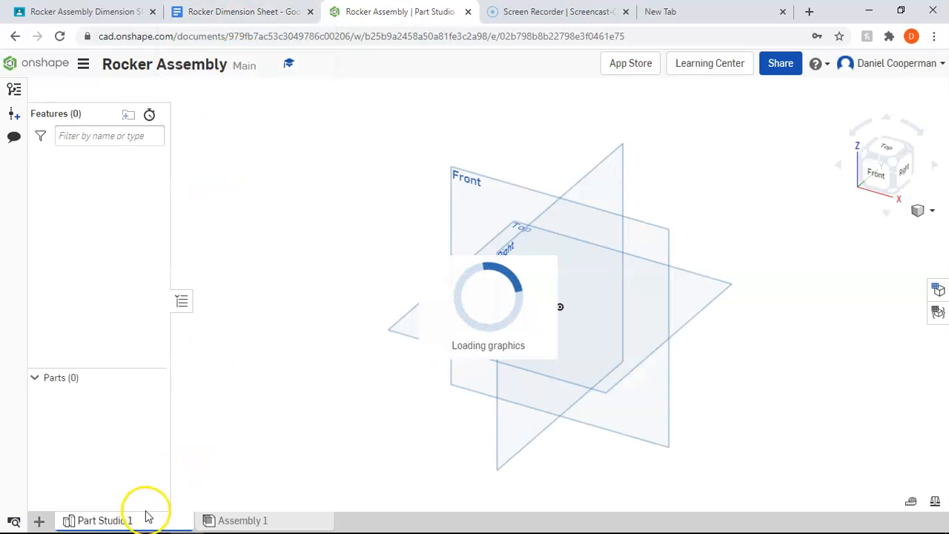
{"action": "mouse_move", "coordinate": [132, 521]}
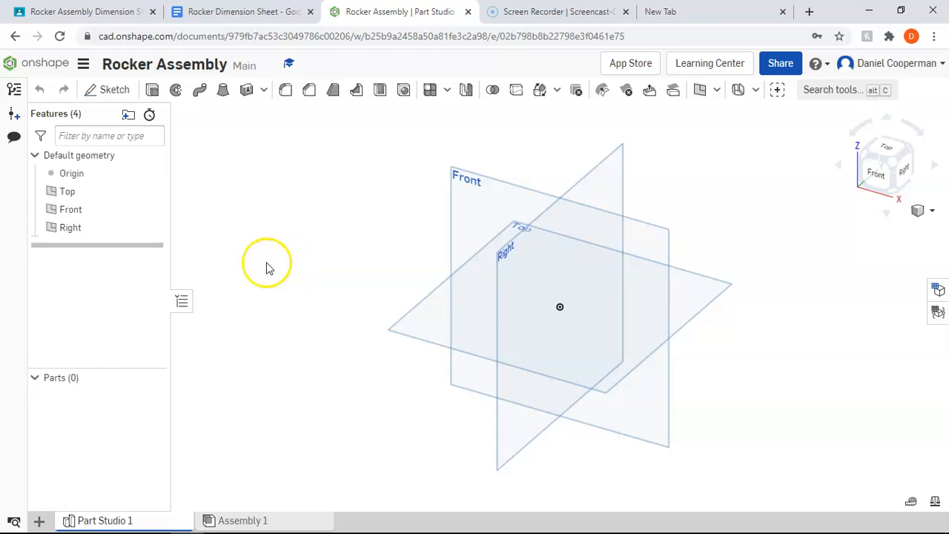
{"action": "left_click", "coordinate": [104, 89]}
{"action": "left_click", "coordinate": [243, 12]}
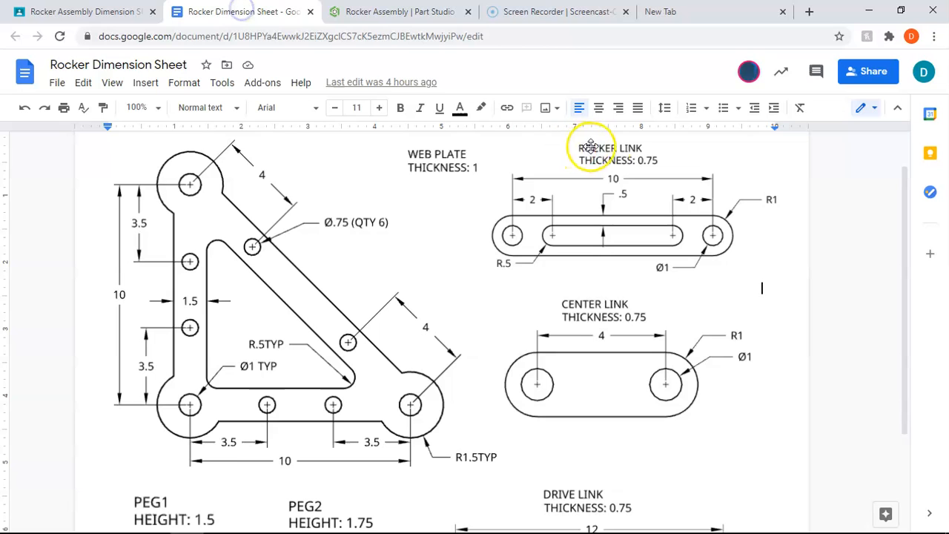
{"action": "left_click", "coordinate": [416, 12]}
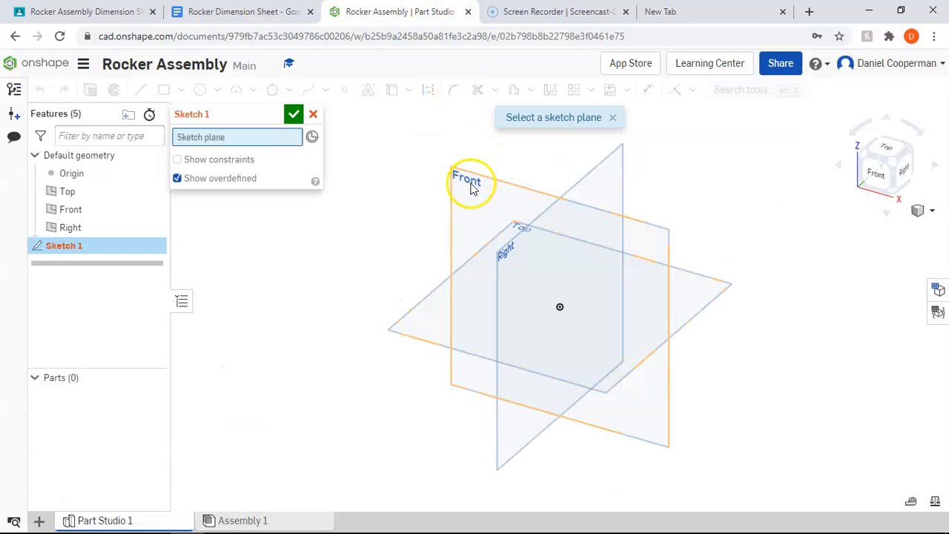
{"action": "left_click", "coordinate": [470, 180]}
{"action": "left_click", "coordinate": [882, 170]}
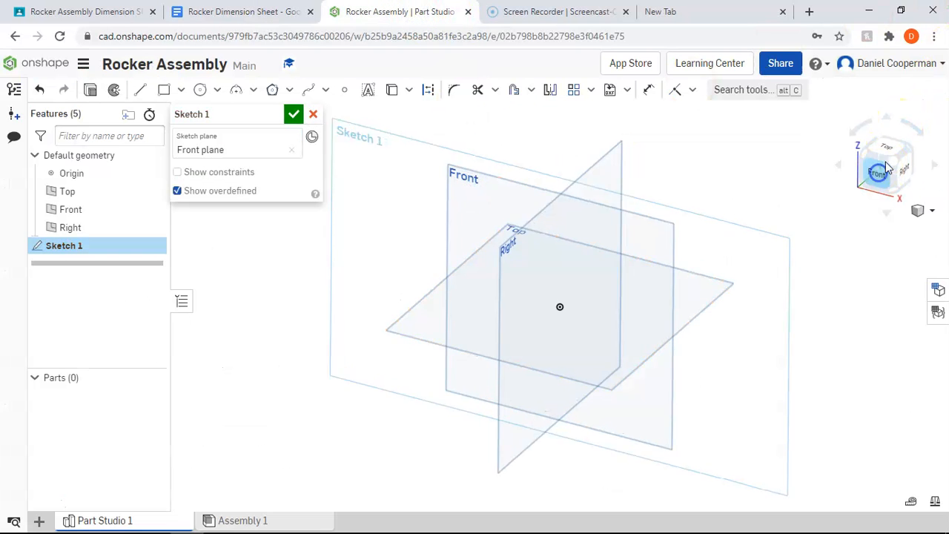
{"action": "left_click", "coordinate": [313, 114]}
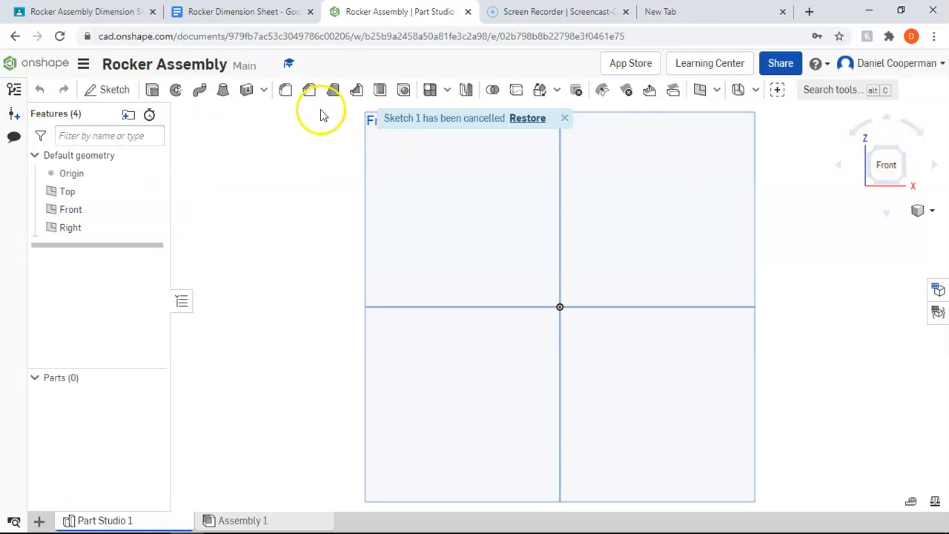
Start a new sketch on the Top plane and view it straight from the top.
{"action": "right_click_drag", "start_coordinate": [432, 225], "coordinate": [417, 257]}
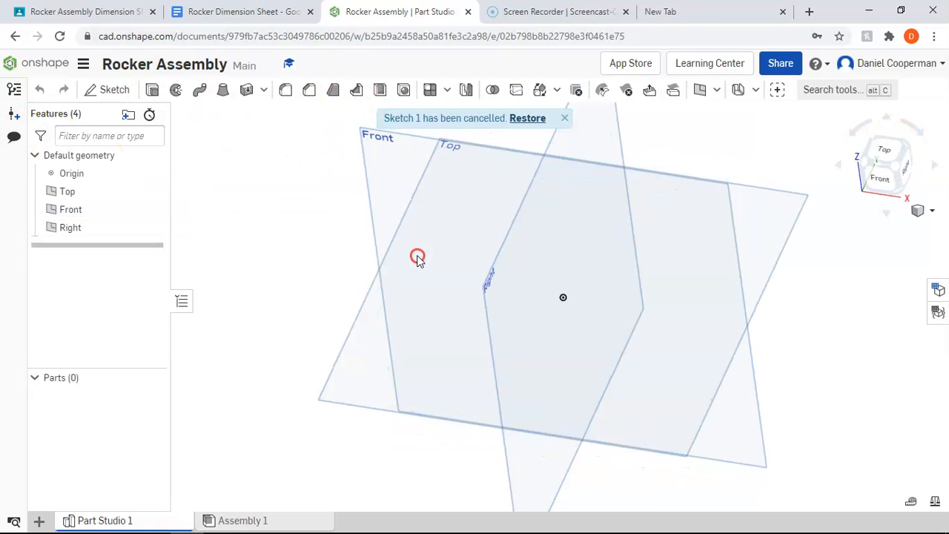
{"action": "left_click", "coordinate": [110, 89]}
{"action": "left_click", "coordinate": [887, 152]}
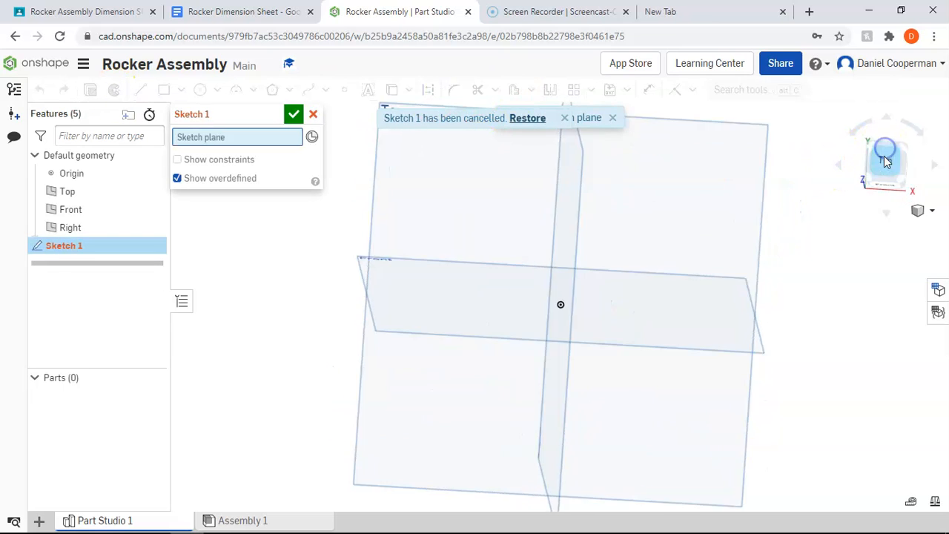
{"action": "left_click", "coordinate": [372, 120]}
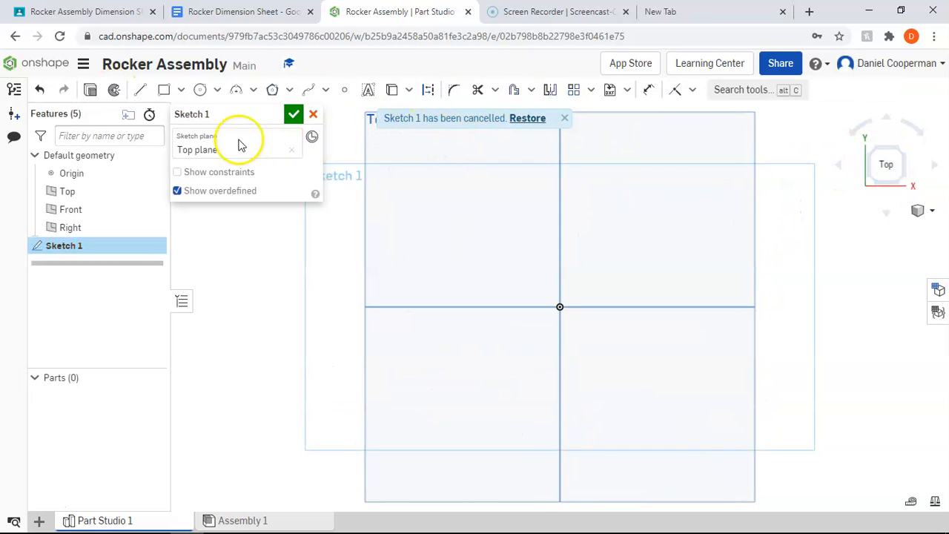
Check the dimension sheet, and sketch a horizontal corner rectangle about 2.3 by 1 starting at the origin.
{"action": "left_click", "coordinate": [192, 12]}
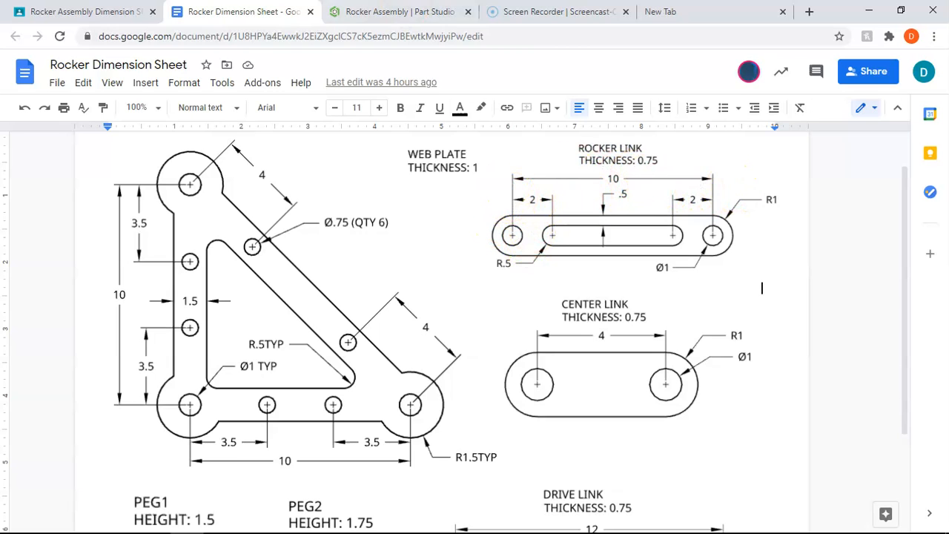
{"action": "left_click", "coordinate": [108, 20]}
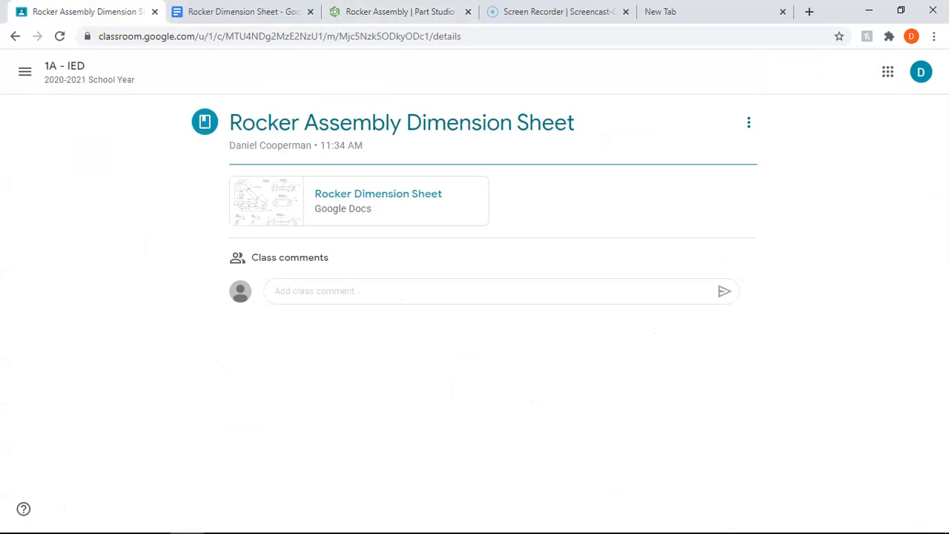
{"action": "left_click", "coordinate": [393, 11]}
{"action": "left_click", "coordinate": [164, 89]}
{"action": "mouse_move", "coordinate": [562, 305]}
{"action": "left_mouse_down"}
{"action": "mouse_move", "coordinate": [674, 248]}
{"action": "mouse_move", "coordinate": [711, 243]}
{"action": "left_mouse_up"}
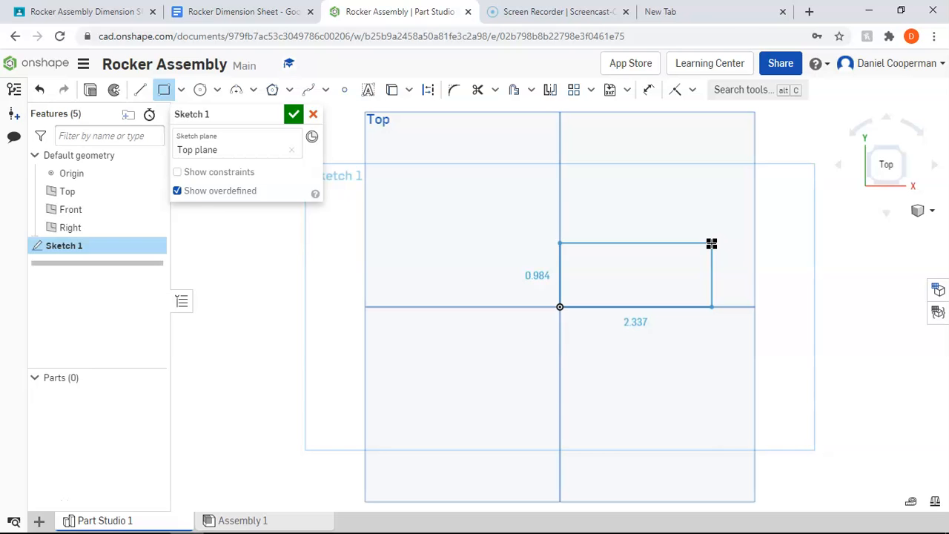
{"action": "left_click_drag", "start_coordinate": [711, 243], "coordinate": [716, 240]}
{"action": "key", "text": "Escape"}
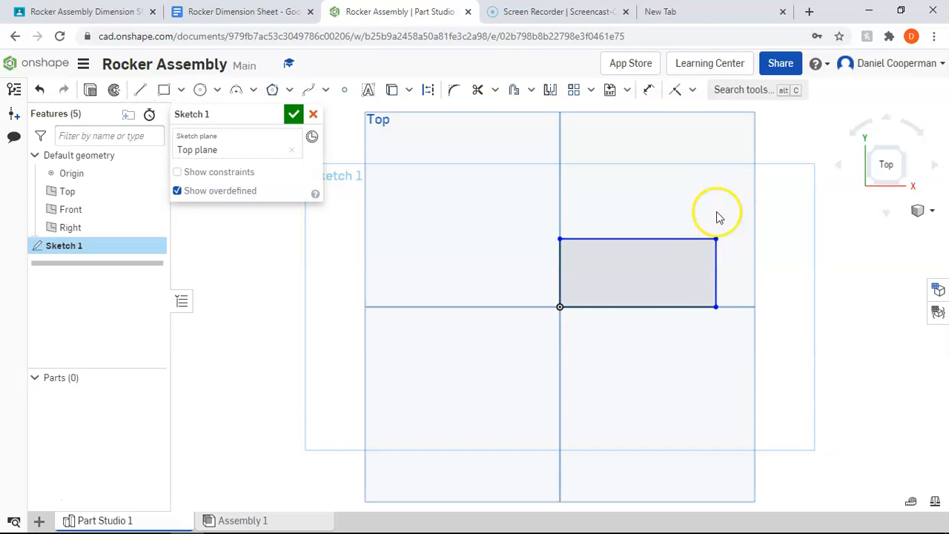
Dimension the rectangle with a height of 2 and a length of 12.
{"action": "key", "text": "d"}
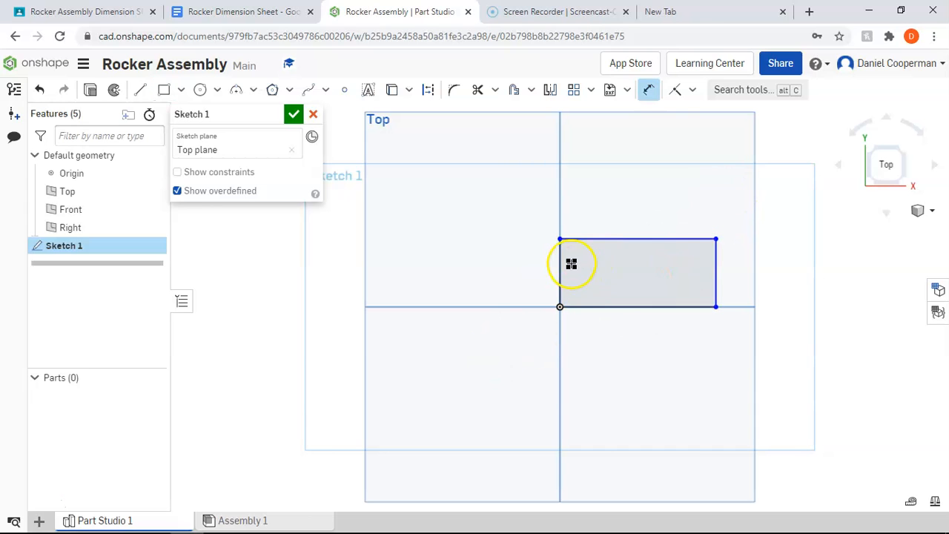
{"action": "left_click", "coordinate": [537, 276]}
{"action": "left_click", "coordinate": [529, 272]}
{"action": "type", "text": "2"}
{"action": "key", "text": "Return"}
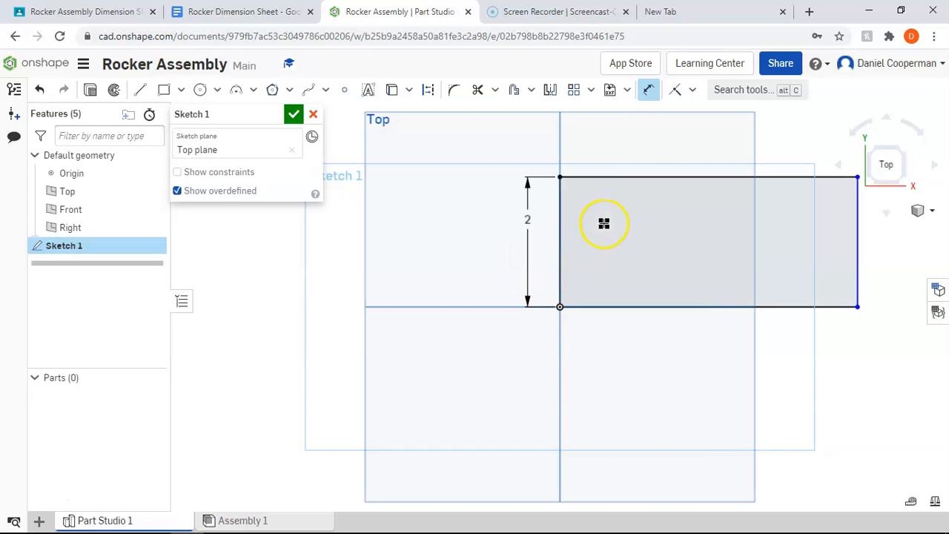
{"action": "left_click", "coordinate": [641, 177]}
{"action": "left_click", "coordinate": [642, 146]}
{"action": "type", "text": "12"}
{"action": "key", "text": "Return"}
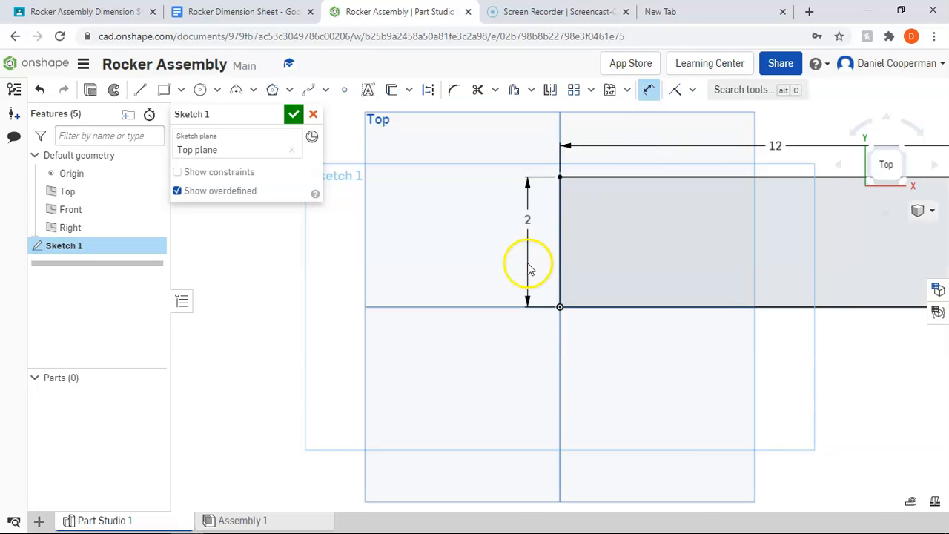
{"action": "key", "text": "Escape"}
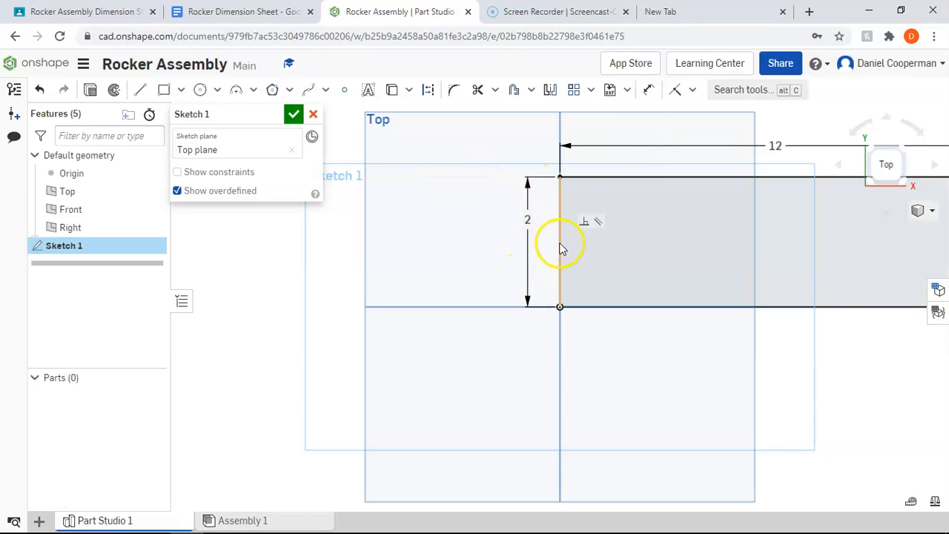
Fillet the rectangle's upper-left corner with a radius of 1.
{"action": "left_click", "coordinate": [456, 93]}
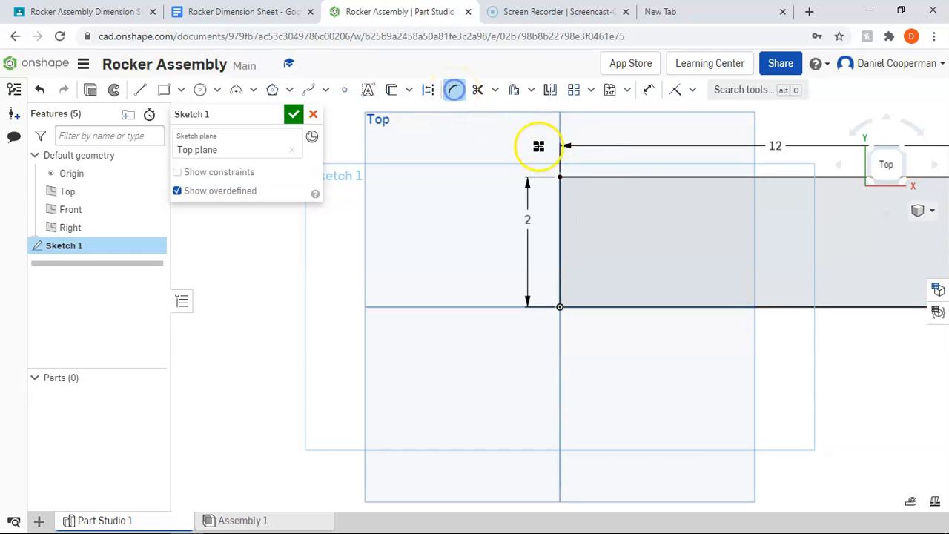
{"action": "left_click", "coordinate": [592, 179]}
{"action": "left_click", "coordinate": [558, 210]}
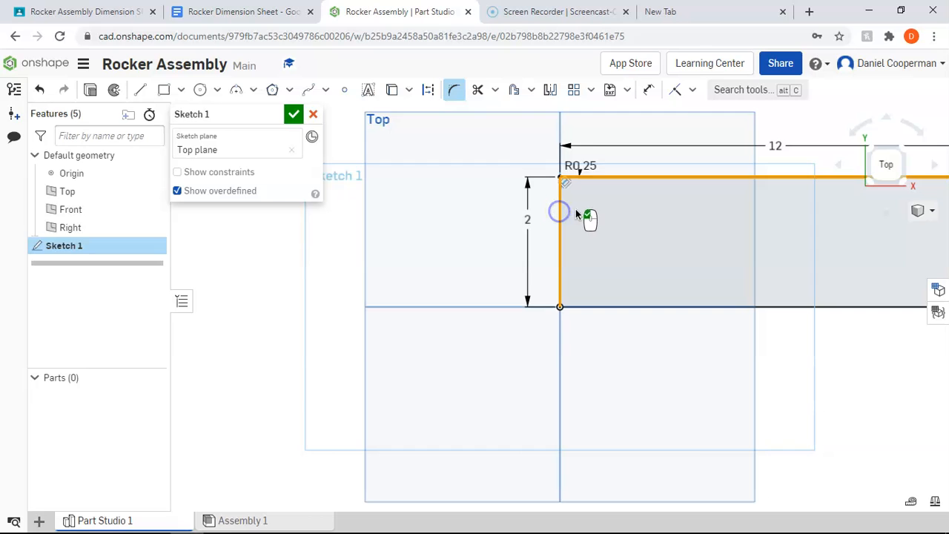
{"action": "left_click", "coordinate": [578, 166]}
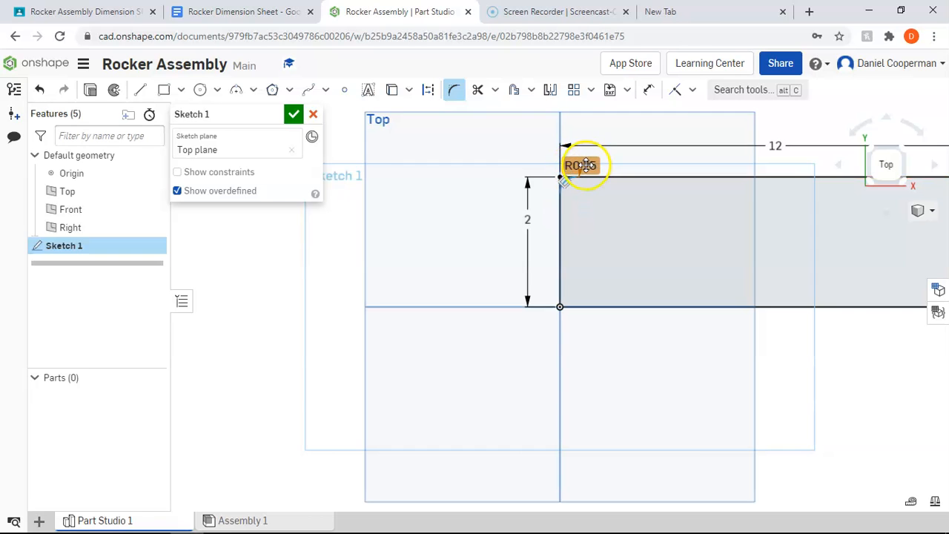
{"action": "double_click", "coordinate": [586, 165]}
{"action": "type", "text": "1"}
{"action": "key", "text": "Return"}
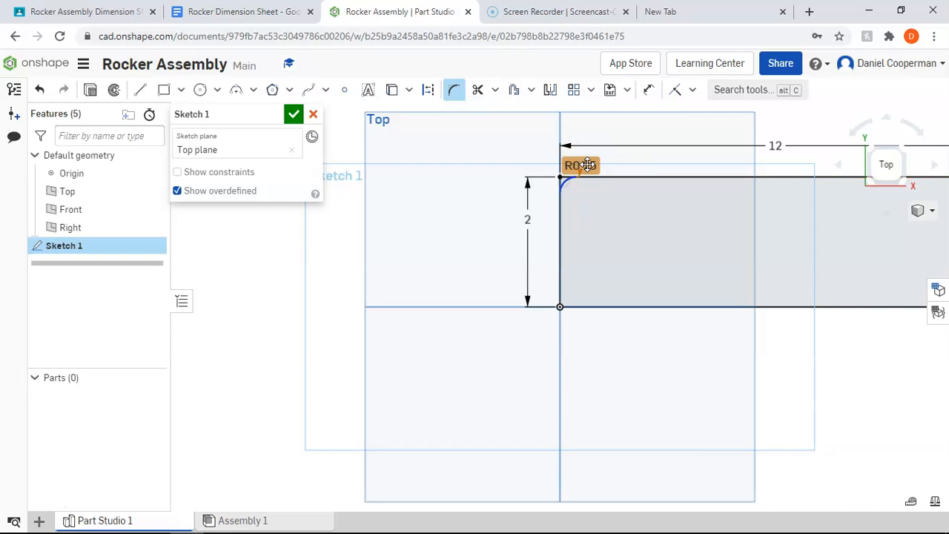
Apply the same fillet to the rectangle's other corners to round both ends.
{"action": "left_click", "coordinate": [560, 264]}
{"action": "left_click", "coordinate": [588, 308]}
{"action": "scroll", "coordinate": [614, 304], "scroll_direction": "down", "scroll_amount": 3}
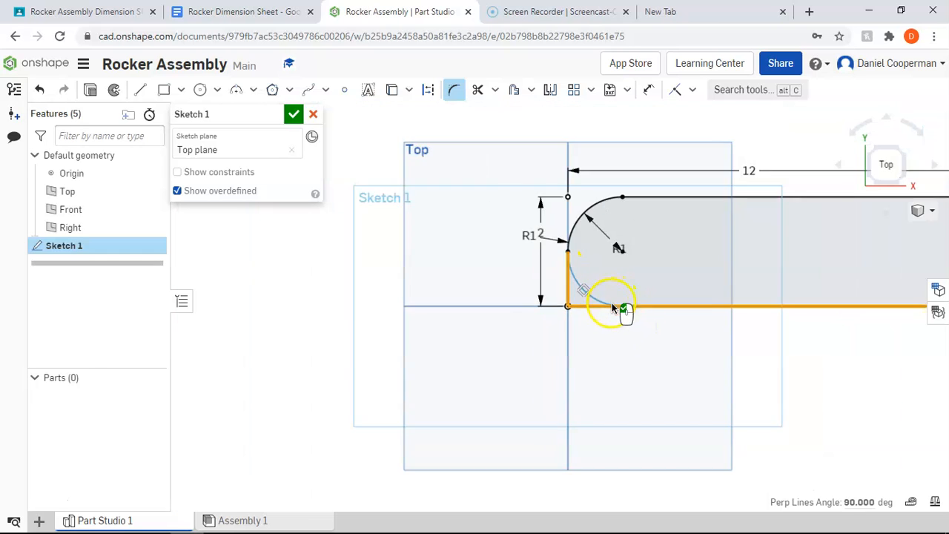
{"action": "middle_click_drag", "start_coordinate": [805, 336], "coordinate": [550, 357]}
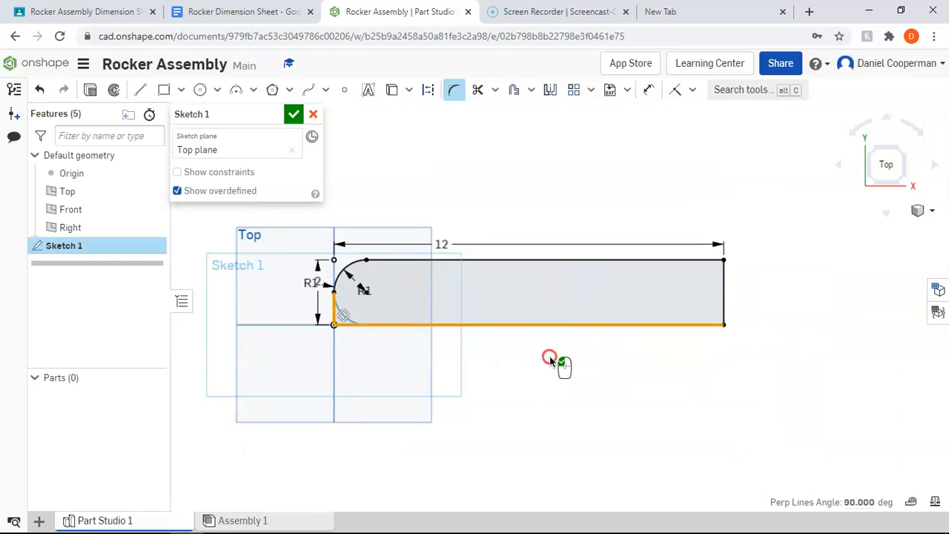
{"action": "left_click", "coordinate": [698, 261]}
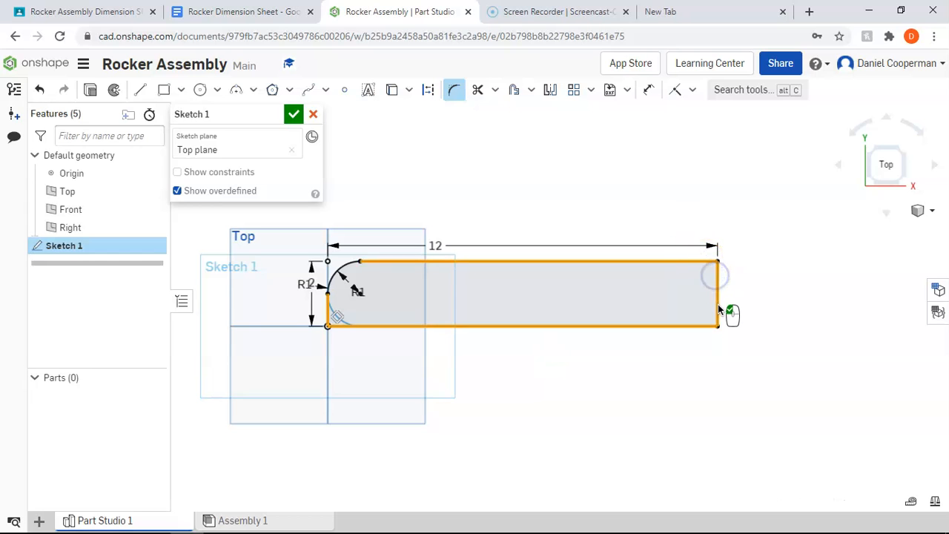
{"action": "left_click", "coordinate": [716, 307]}
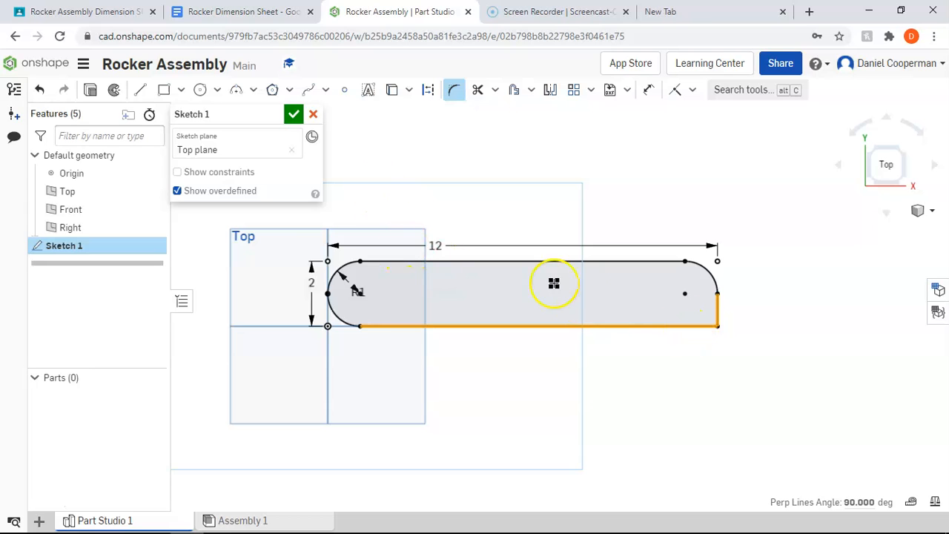
{"action": "left_click", "coordinate": [423, 141]}
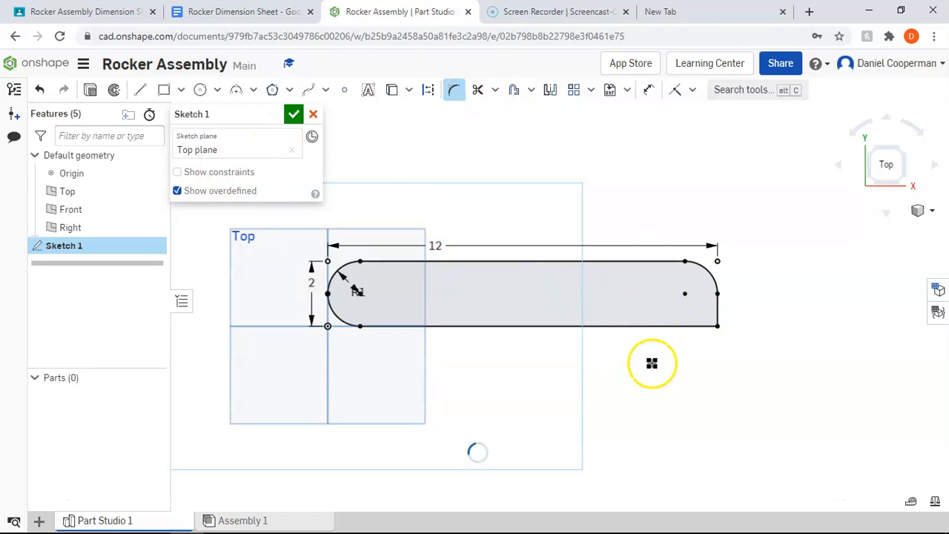
Undo all the corner fillets and set the rectangle's length to 10.
{"action": "left_click", "coordinate": [457, 90]}
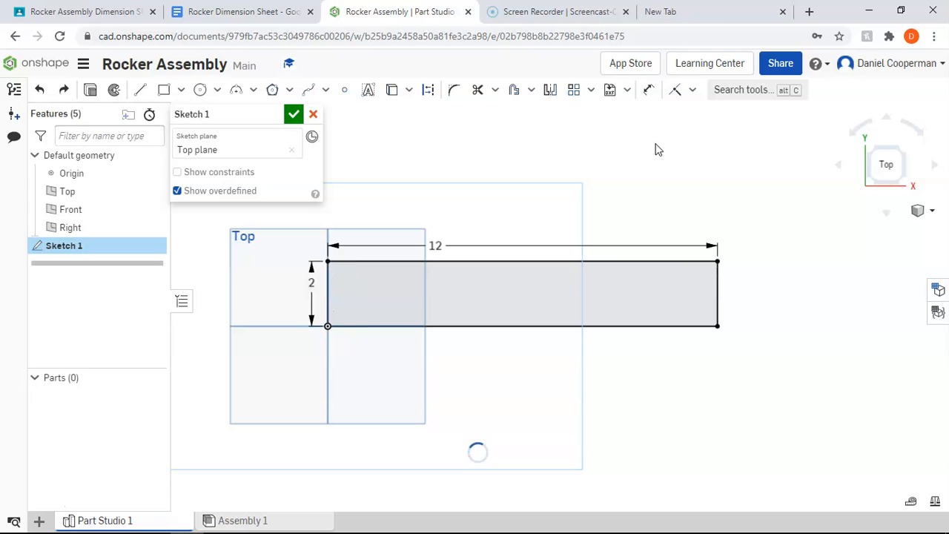
{"action": "left_click", "coordinate": [64, 91]}
{"action": "left_click", "coordinate": [40, 91]}
{"action": "double_click", "coordinate": [435, 246]}
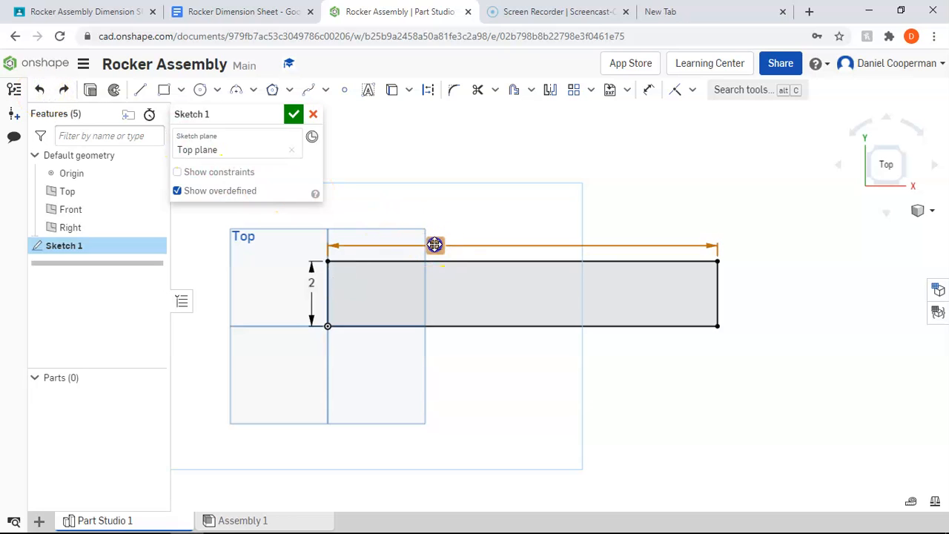
{"action": "type", "text": "10"}
{"action": "key", "text": "Return"}
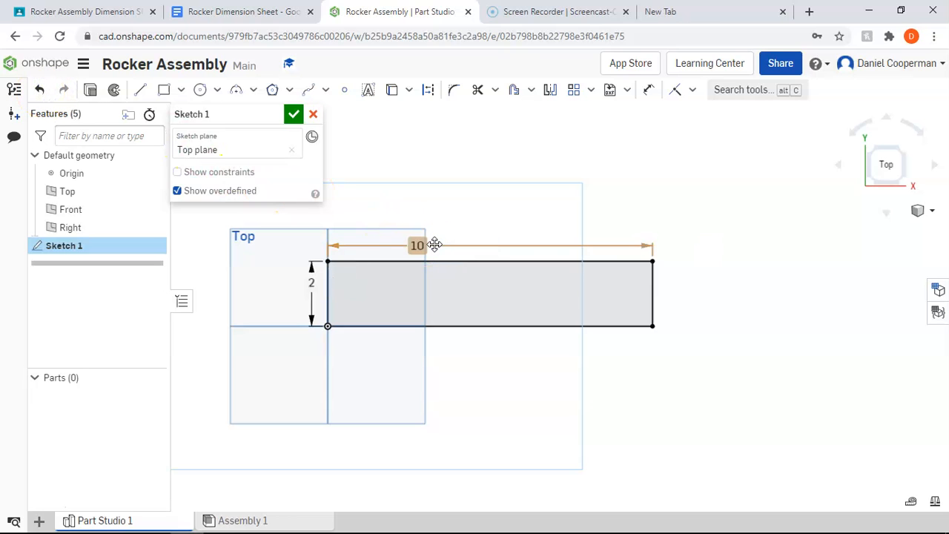
Draw a circle centred on each short side's midpoint and passing through its corners, and delete both short sides.
{"action": "left_click", "coordinate": [201, 90]}
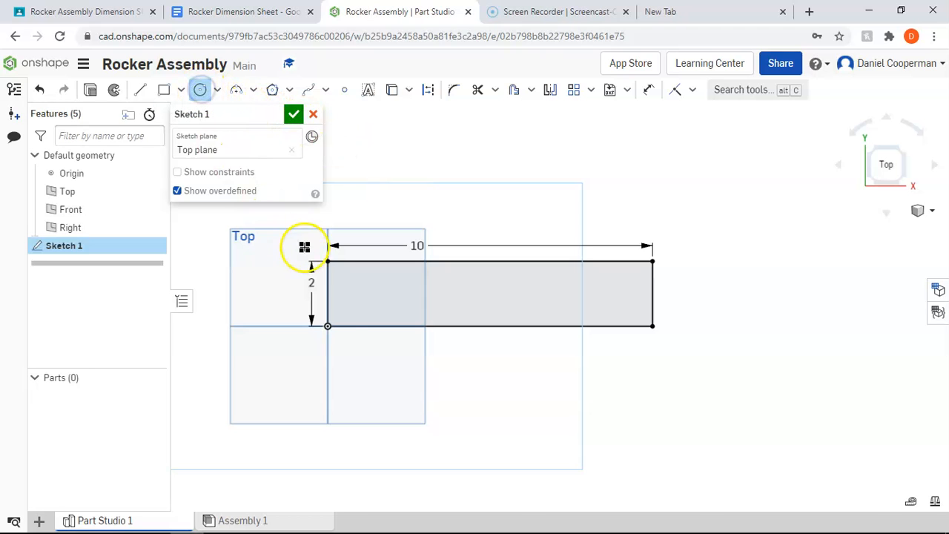
{"action": "left_click", "coordinate": [330, 293]}
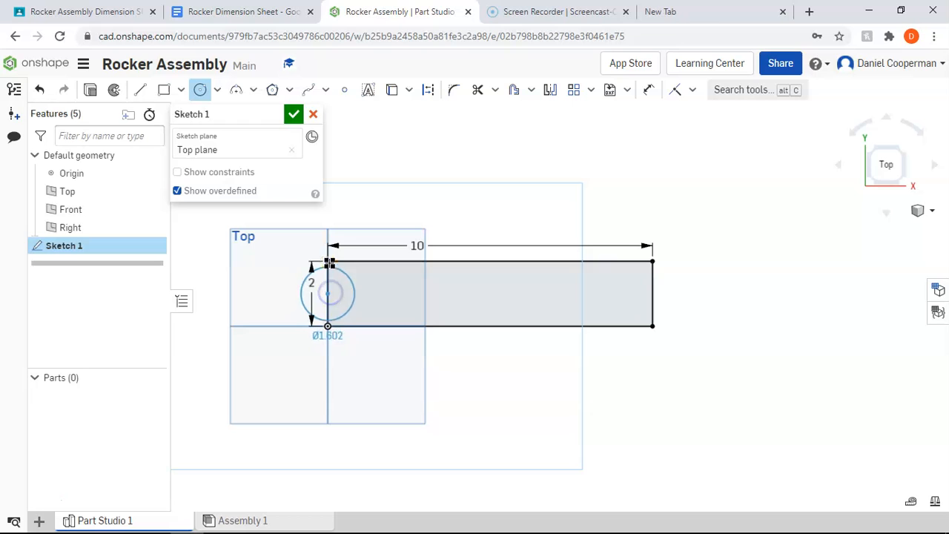
{"action": "left_click", "coordinate": [328, 261]}
{"action": "left_click", "coordinate": [652, 295]}
{"action": "left_click", "coordinate": [652, 262]}
{"action": "key", "text": "Escape"}
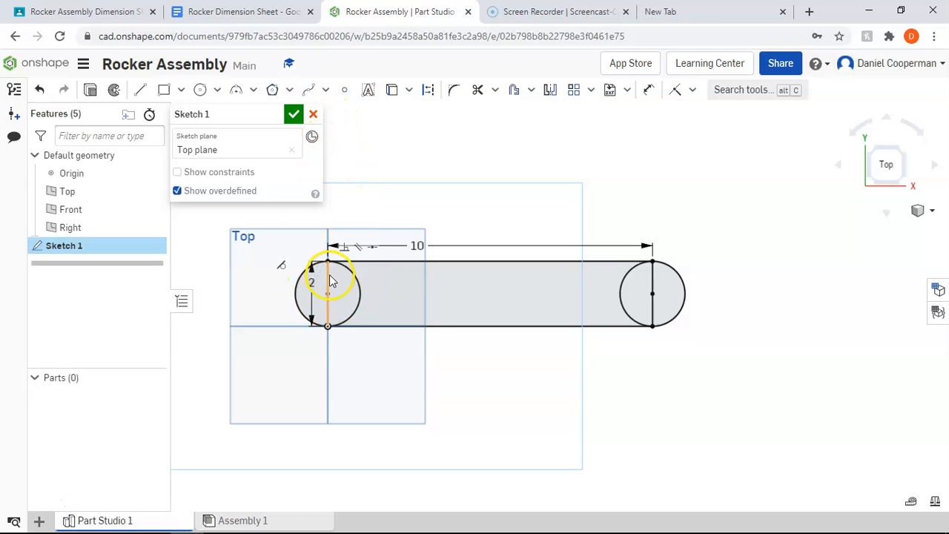
{"action": "key", "text": "Delete"}
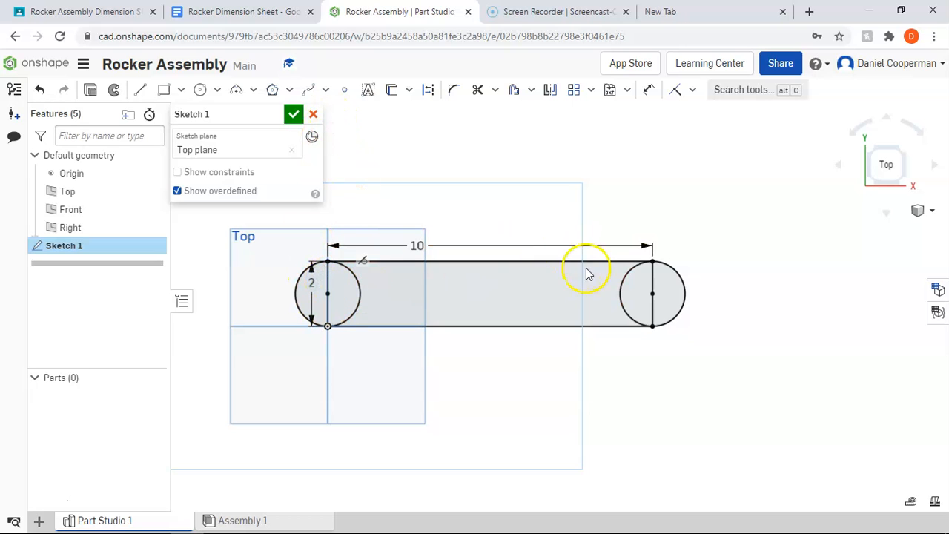
{"action": "left_click", "coordinate": [653, 281]}
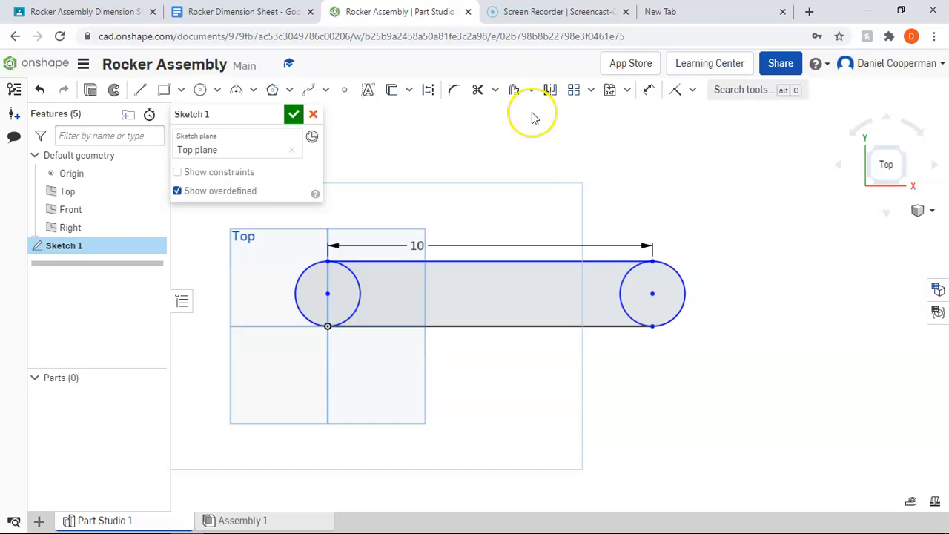
Try to trim the inner halves of both end circles to leave a rounded outline.
{"action": "left_click", "coordinate": [479, 90]}
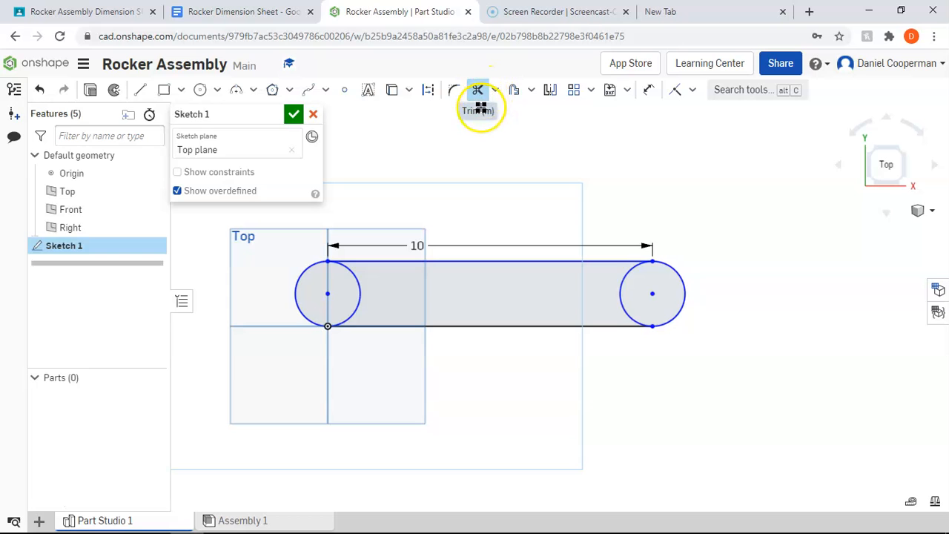
{"action": "left_click", "coordinate": [731, 87]}
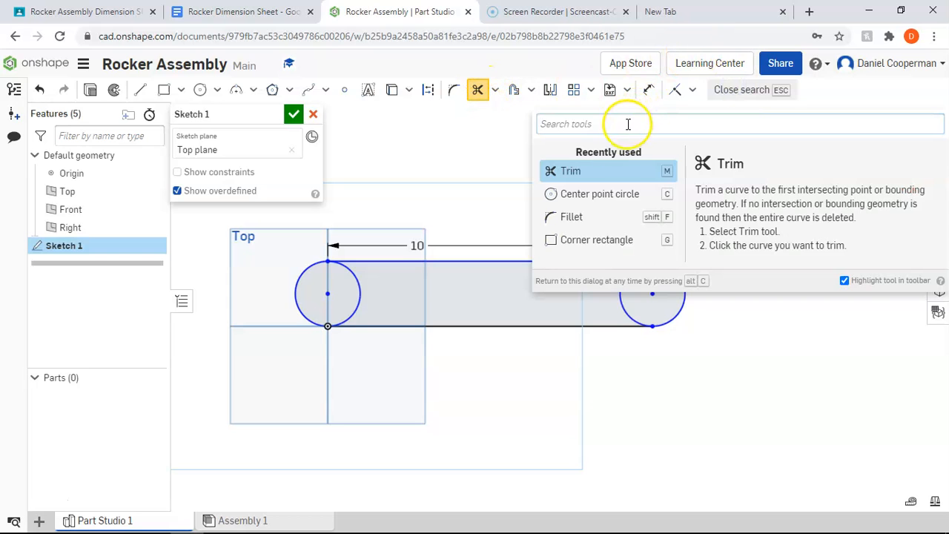
{"action": "left_click", "coordinate": [478, 89]}
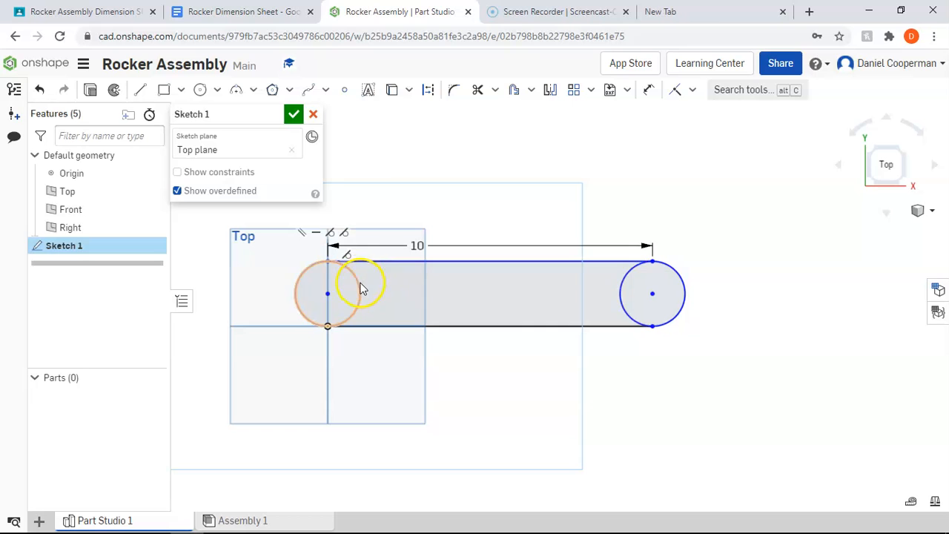
{"action": "left_click", "coordinate": [382, 293]}
{"action": "left_click", "coordinate": [375, 294]}
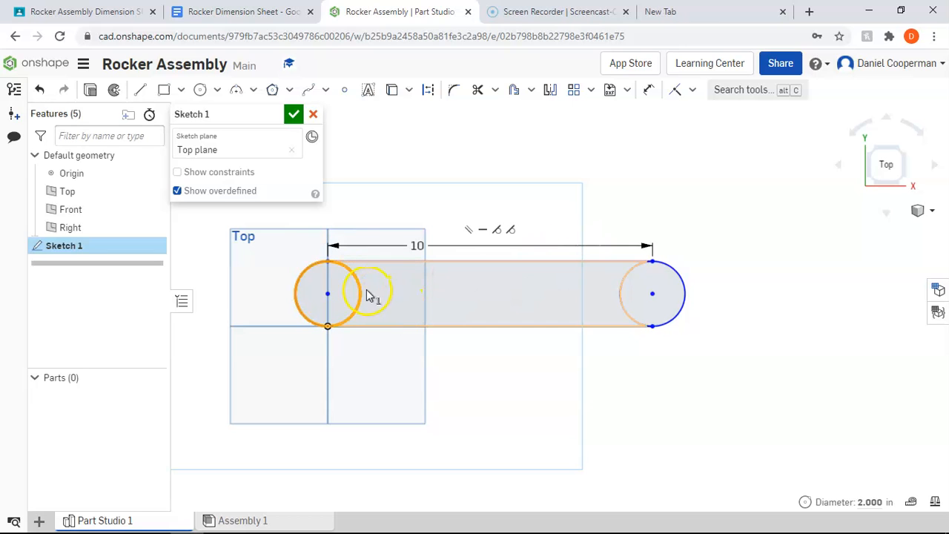
{"action": "left_click", "coordinate": [447, 163]}
{"action": "left_click", "coordinate": [479, 90]}
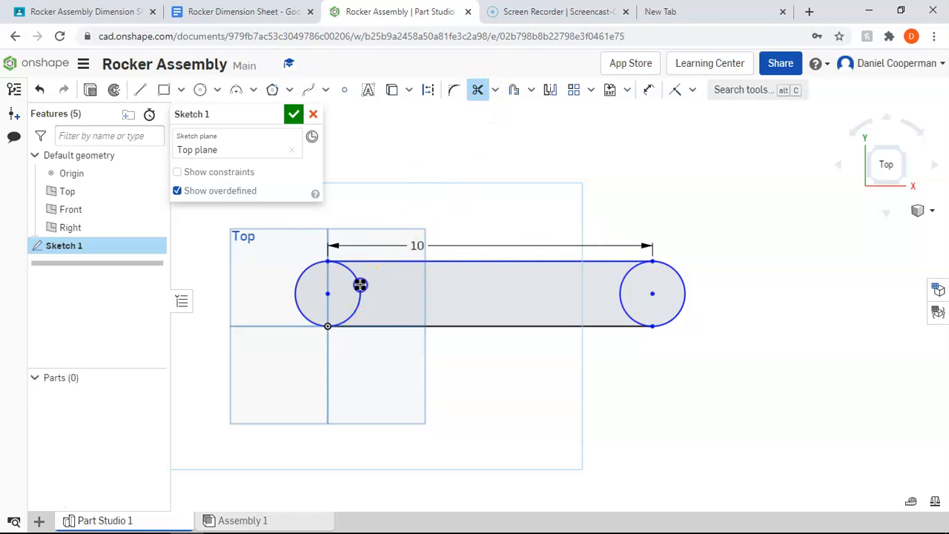
{"action": "left_click", "coordinate": [625, 267]}
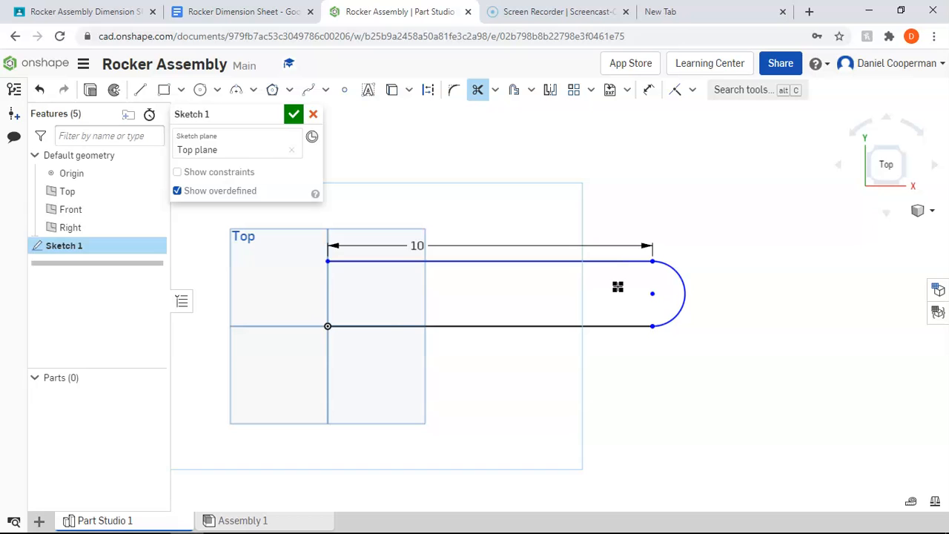
Undo the last trims and trim the inner half of each end circle again.
{"action": "key", "text": "Escape"}
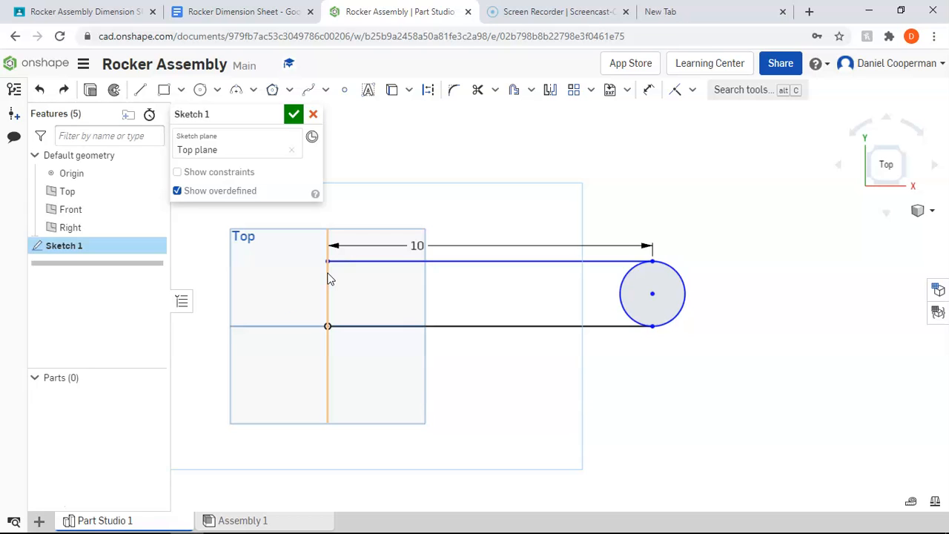
{"action": "key", "text": "ctrl+z"}
{"action": "left_click", "coordinate": [477, 90]}
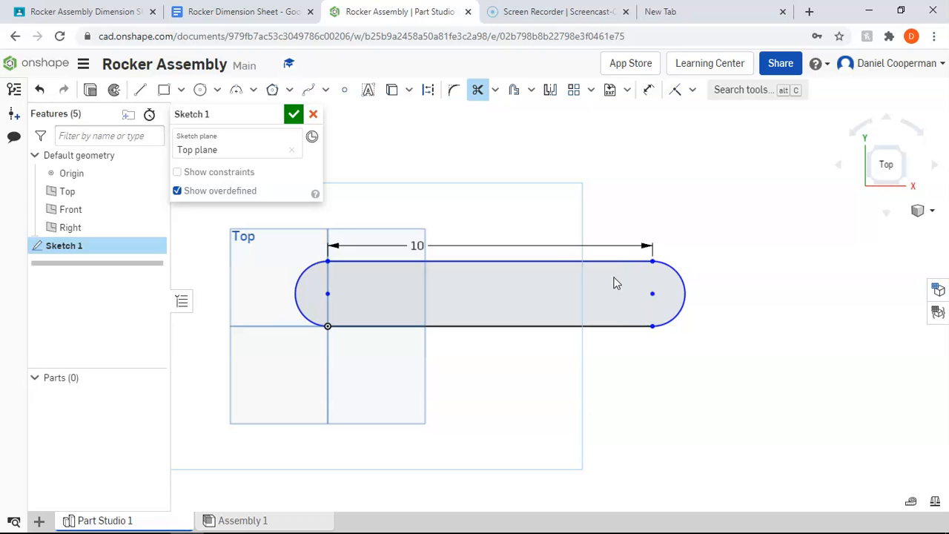
Select the whole rounded outline with its dimension and delete it from the sketch.
{"action": "mouse_move", "coordinate": [268, 212]}
{"action": "left_mouse_down"}
{"action": "mouse_move", "coordinate": [388, 265]}
{"action": "mouse_move", "coordinate": [787, 406]}
{"action": "left_mouse_up"}
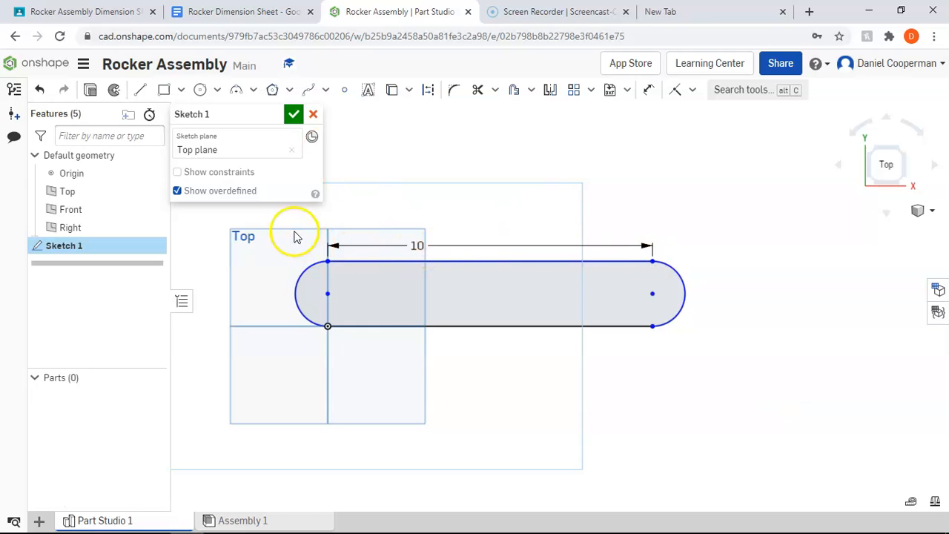
{"action": "left_click_drag", "start_coordinate": [267, 214], "coordinate": [758, 382]}
{"action": "left_click", "coordinate": [760, 388]}
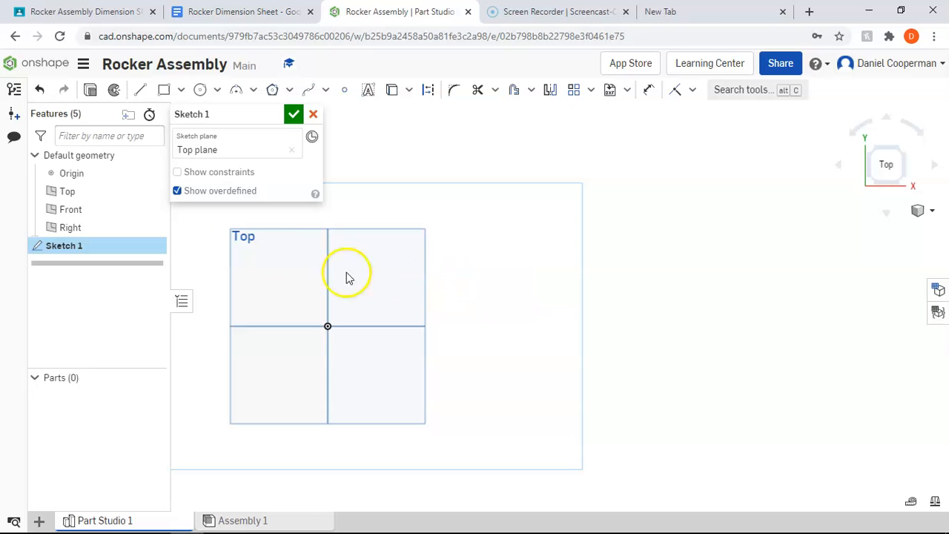
Draw a horizontal line from the origin along the X axis and dimension its length as 10.
{"action": "mouse_move", "coordinate": [328, 326]}
{"action": "left_mouse_down"}
{"action": "mouse_move", "coordinate": [645, 305]}
{"action": "mouse_move", "coordinate": [670, 326]}
{"action": "left_mouse_up"}
{"action": "key", "text": "Escape"}
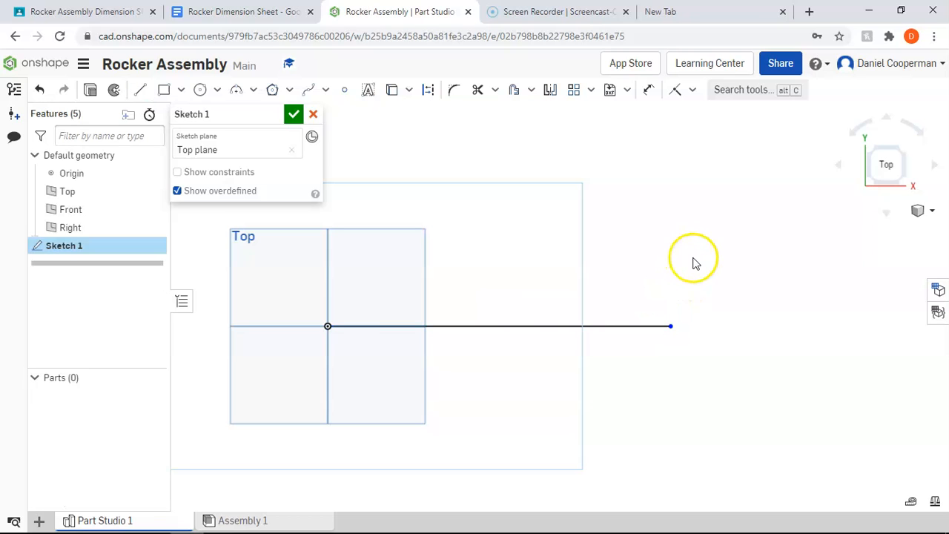
{"action": "key", "text": "d"}
{"action": "left_click", "coordinate": [539, 326]}
{"action": "left_click", "coordinate": [534, 301]}
{"action": "key", "text": "Return"}
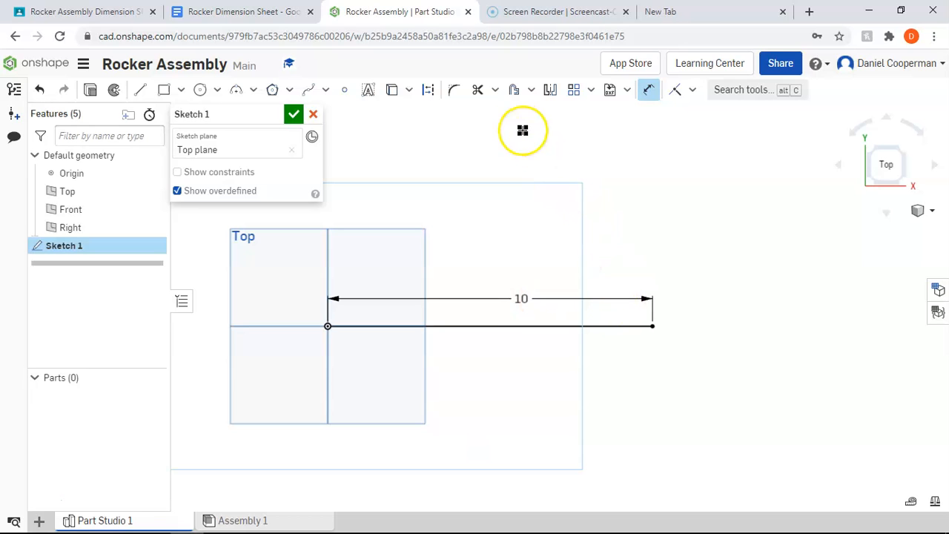
{"action": "left_click", "coordinate": [531, 90]}
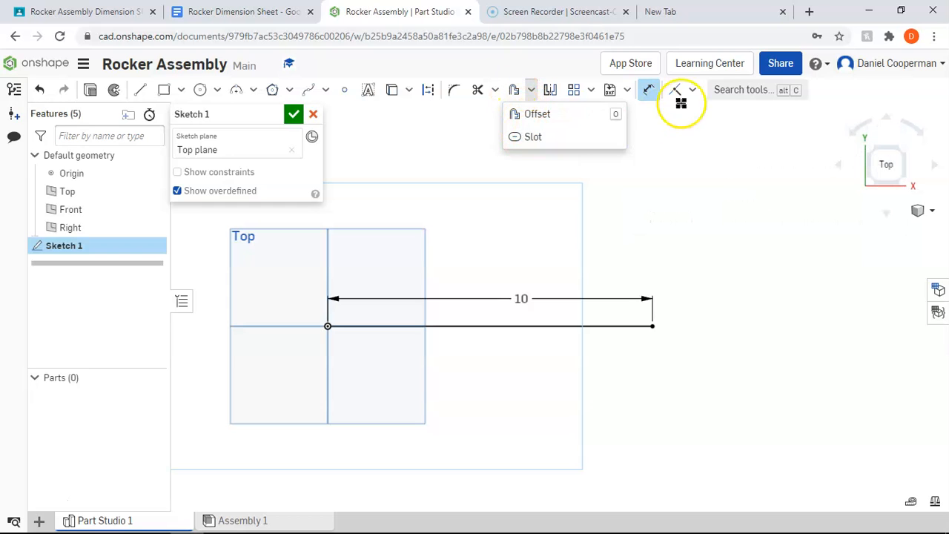
{"action": "left_click", "coordinate": [751, 90]}
{"action": "type", "text": "slot"}
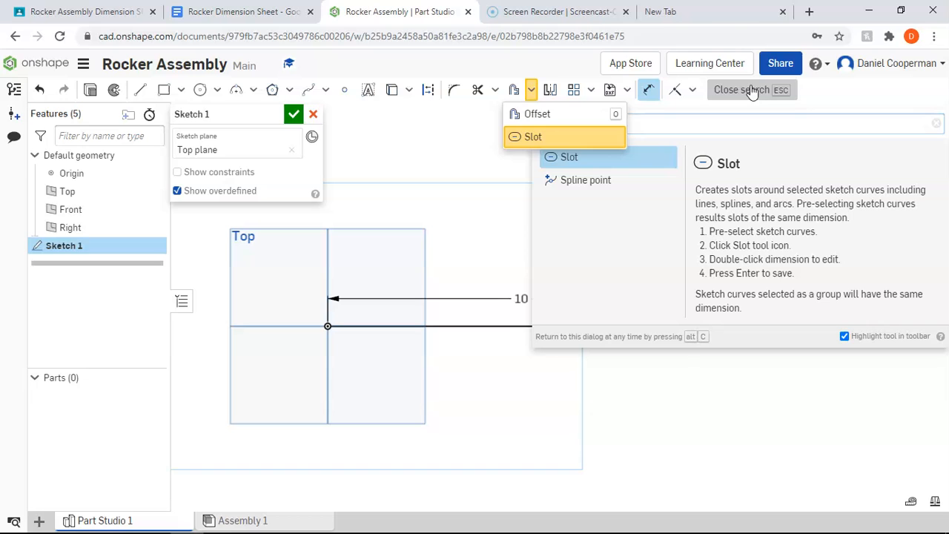
{"action": "left_click", "coordinate": [575, 169]}
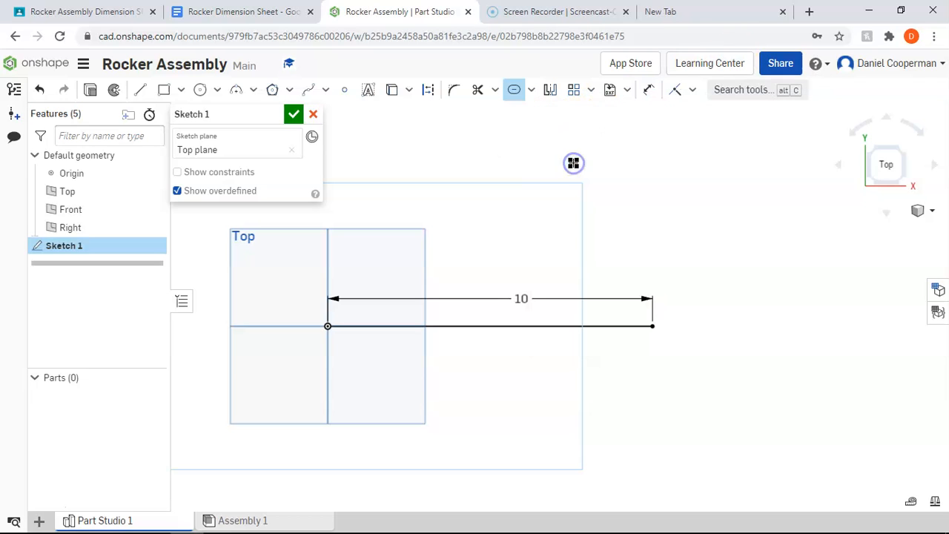
{"action": "left_click", "coordinate": [477, 325]}
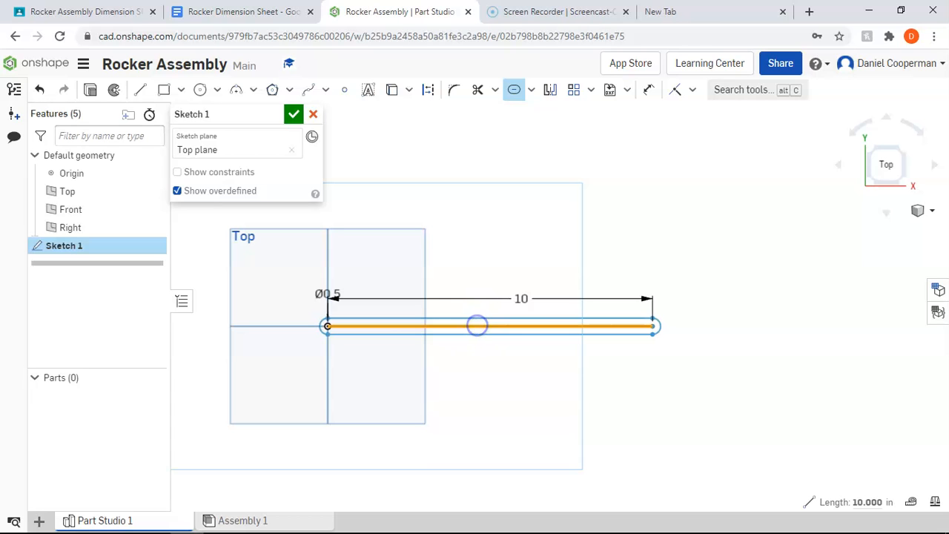
{"action": "double_click", "coordinate": [325, 296]}
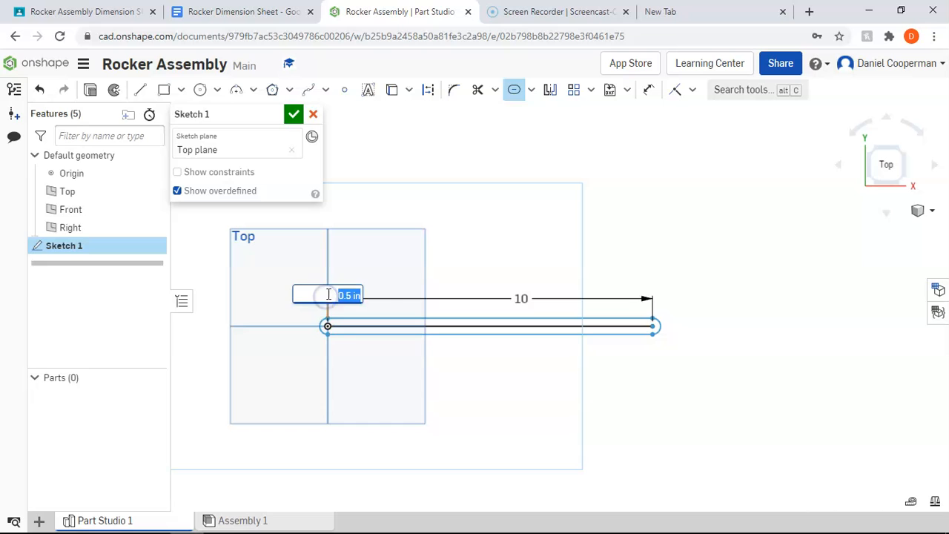
{"action": "left_click", "coordinate": [209, 10]}
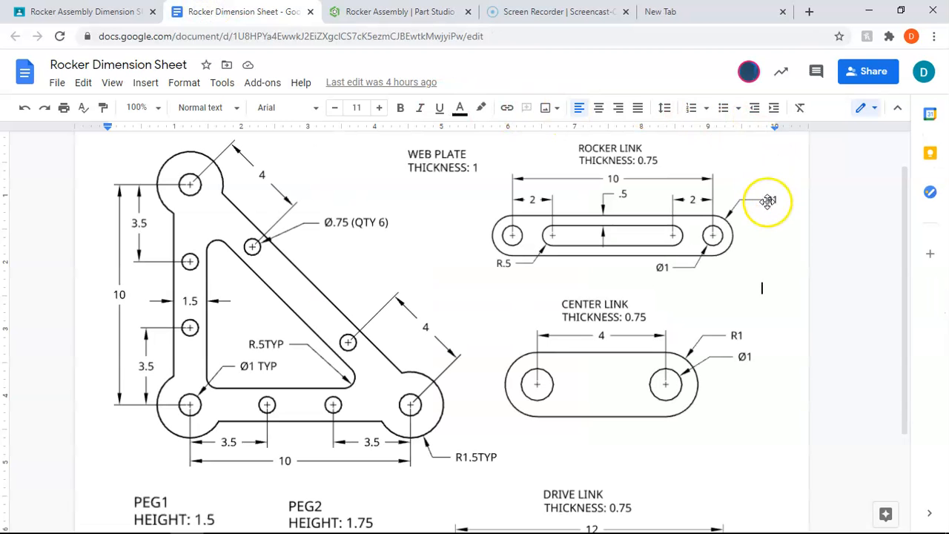
{"action": "left_click", "coordinate": [368, 13]}
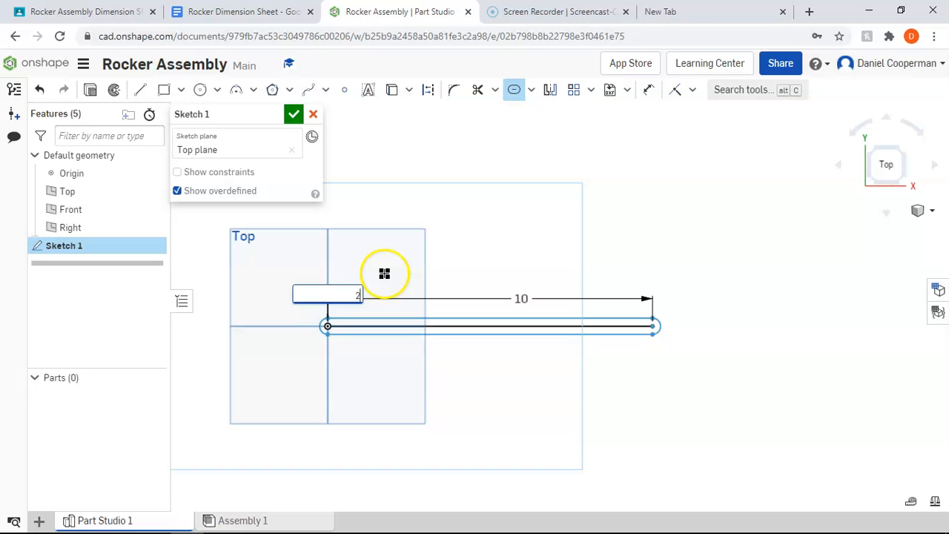
{"action": "key", "text": "Escape"}
{"action": "key", "text": "Escape"}
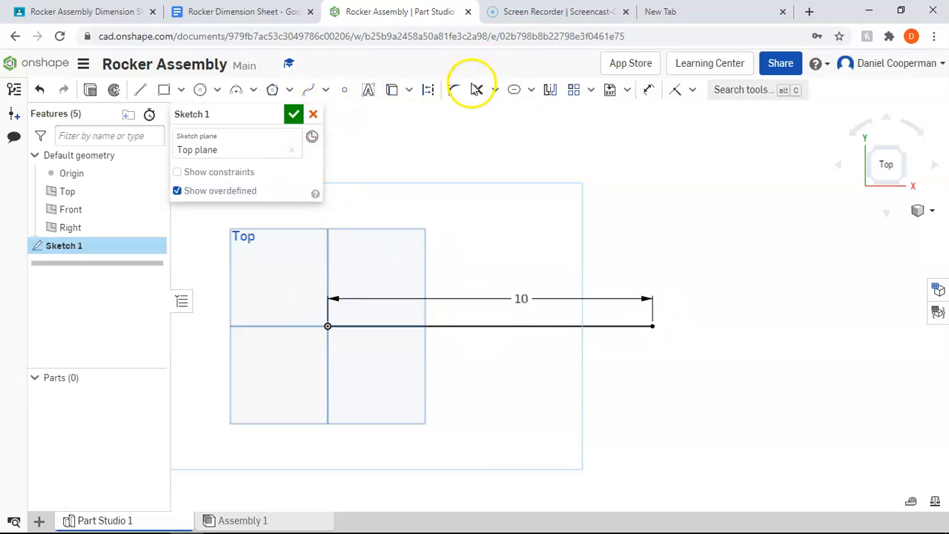
Create a slot around the 10 in line and set its end diameter to 2 in.
{"action": "left_click", "coordinate": [514, 90]}
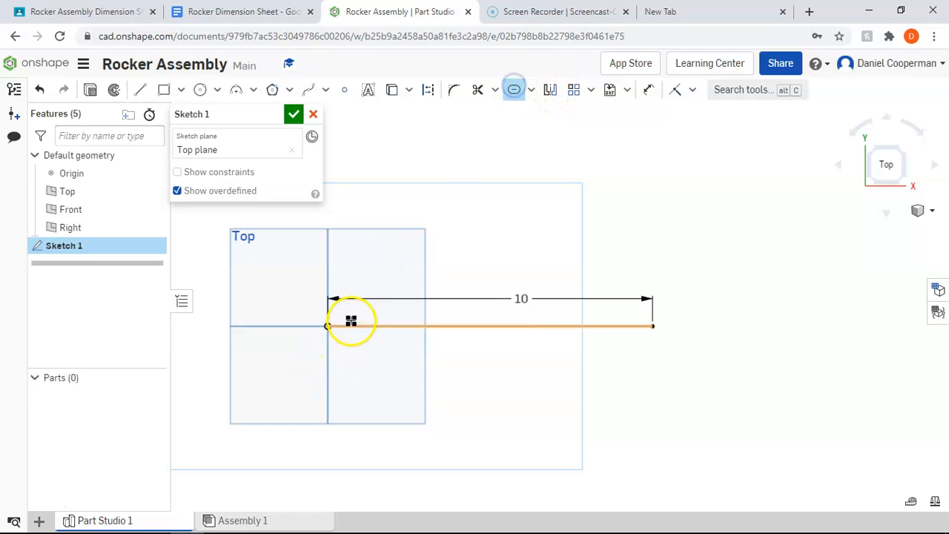
{"action": "left_click", "coordinate": [354, 324]}
{"action": "left_click", "coordinate": [375, 259]}
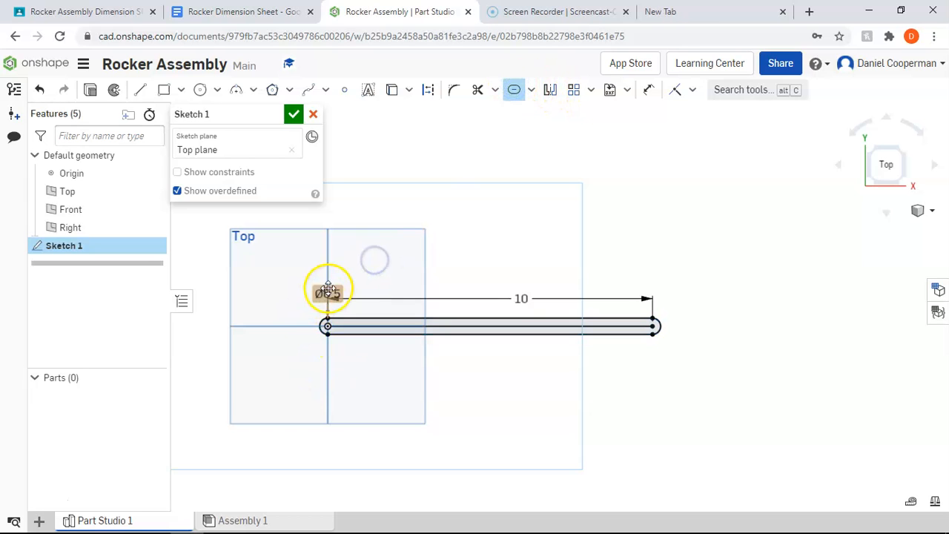
{"action": "double_click", "coordinate": [328, 291]}
{"action": "type", "text": "2"}
{"action": "key", "text": "Return"}
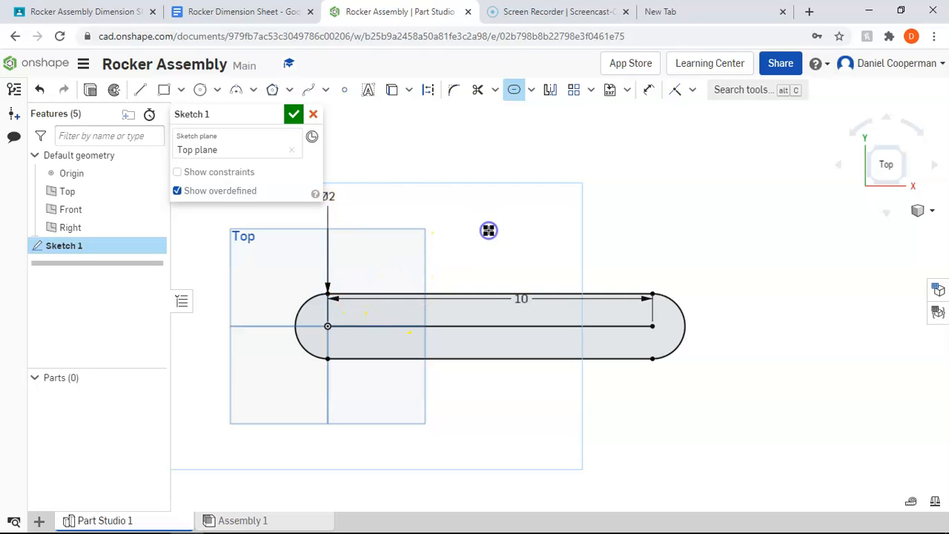
Draw a circle centred on each end of the slot's centreline, the one at the origin about 1.4 in in diameter.
{"action": "left_click", "coordinate": [200, 90]}
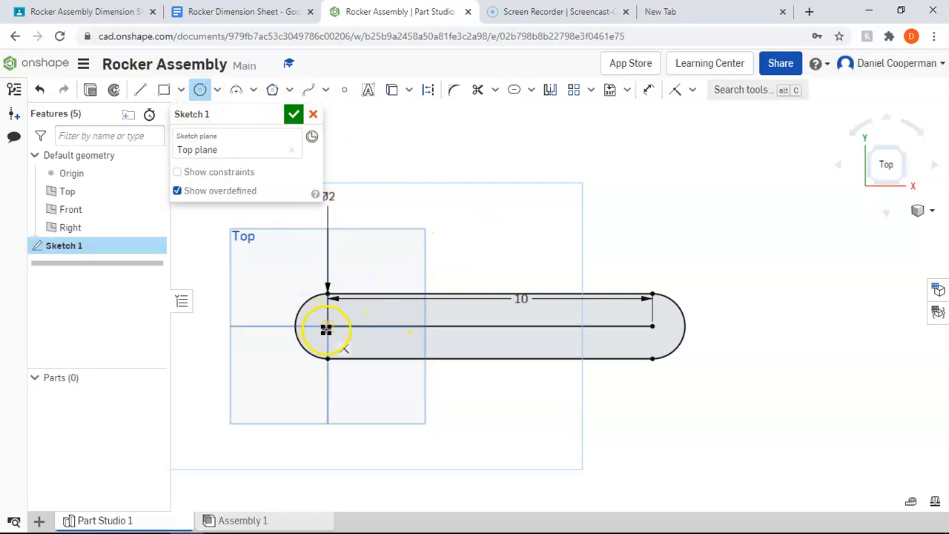
{"action": "left_click", "coordinate": [344, 312]}
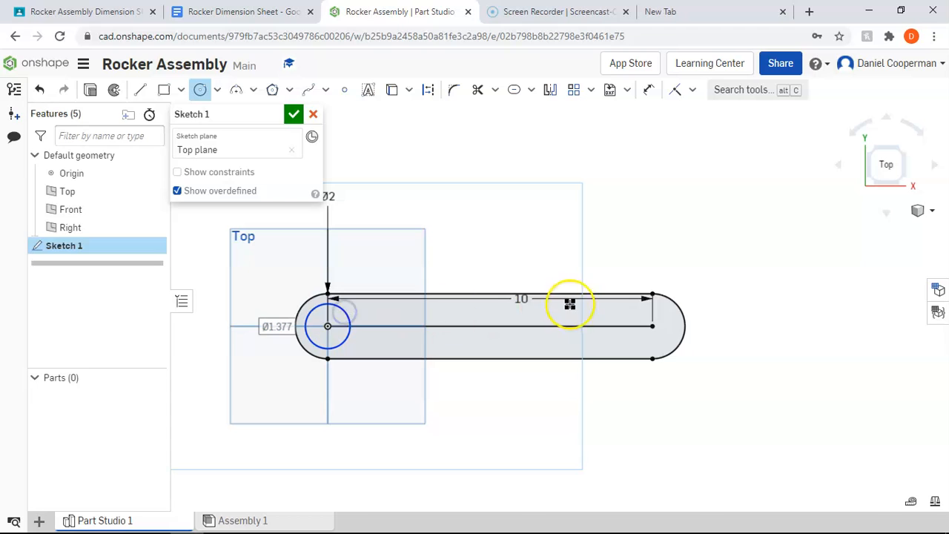
{"action": "left_click", "coordinate": [635, 310]}
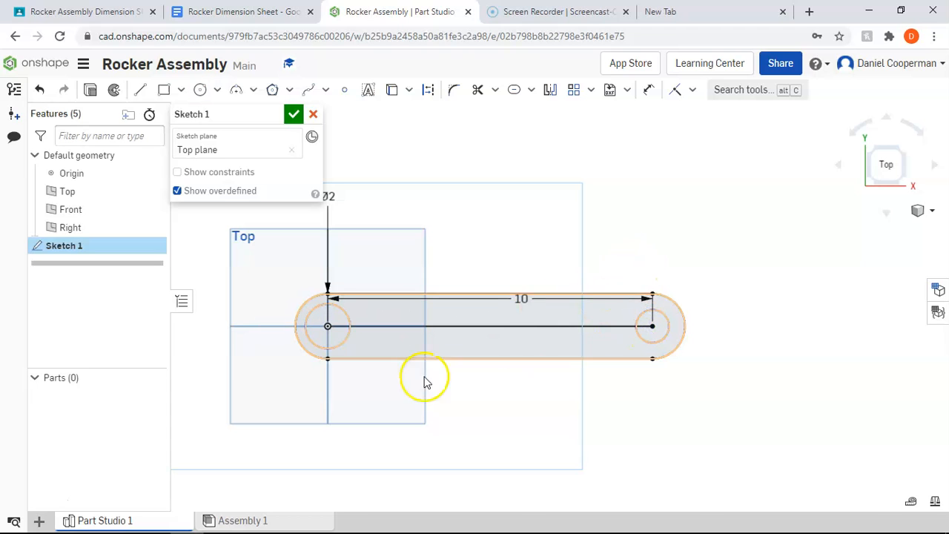
Dimension the circles at both ends of the link with a diameter of 1 in each.
{"action": "key", "text": "u"}
{"action": "left_click", "coordinate": [311, 309]}
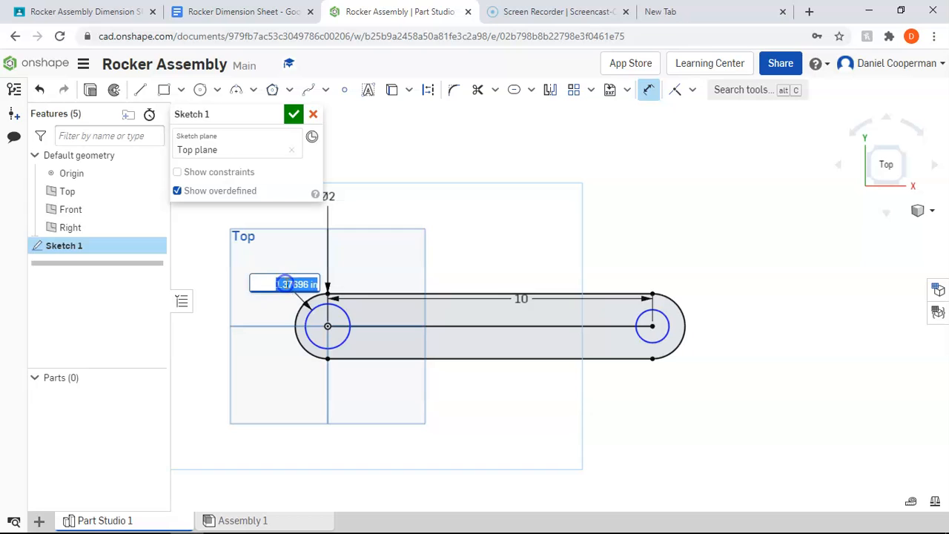
{"action": "left_click", "coordinate": [289, 286]}
{"action": "type", "text": "1"}
{"action": "key", "text": "Return"}
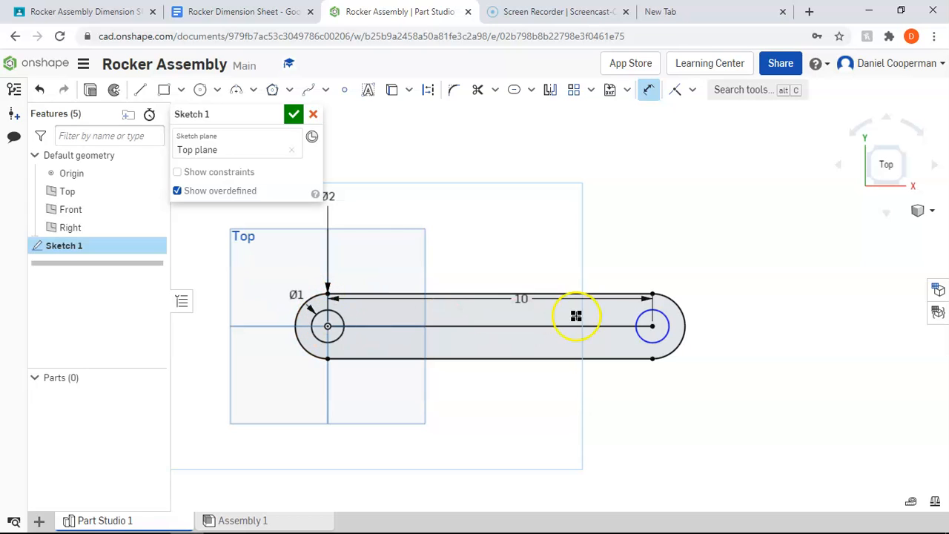
{"action": "left_click", "coordinate": [678, 307]}
{"action": "left_click", "coordinate": [703, 286]}
{"action": "key", "text": "Return"}
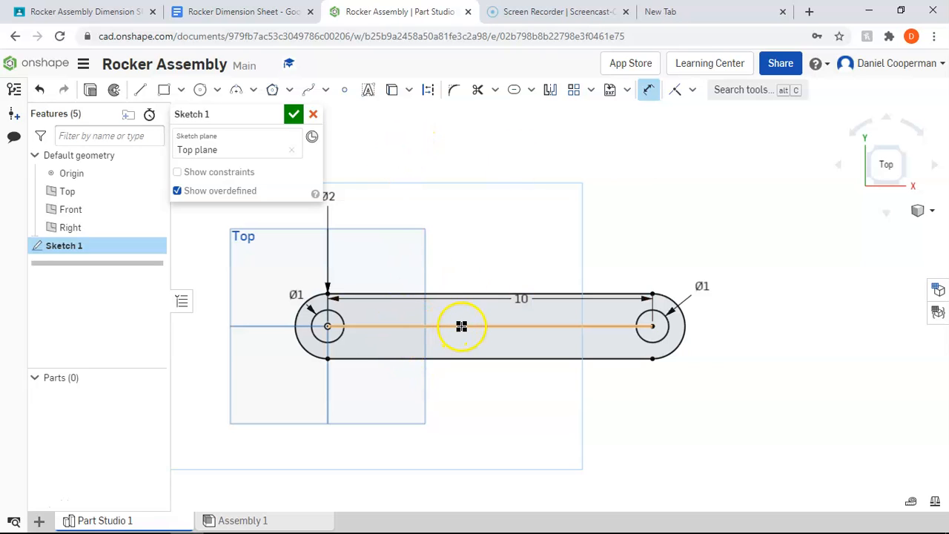
Draw a separate horizontal line about 6.6 in long above the link outline.
{"action": "left_click", "coordinate": [140, 90]}
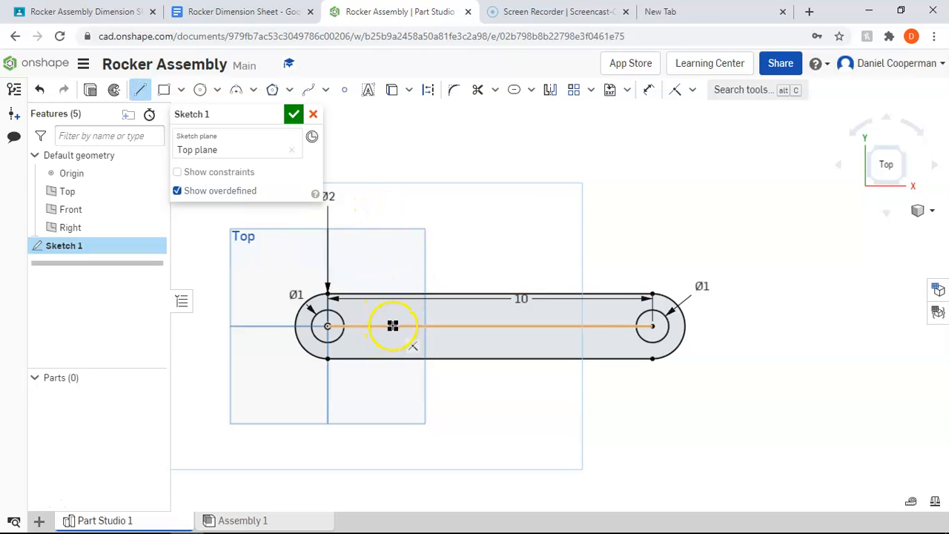
{"action": "left_click_drag", "start_coordinate": [389, 212], "coordinate": [605, 213]}
{"action": "left_click", "coordinate": [608, 197]}
Create a slot around the separate line above the link and set its end diameter to 1 in.
{"action": "left_click", "coordinate": [514, 89]}
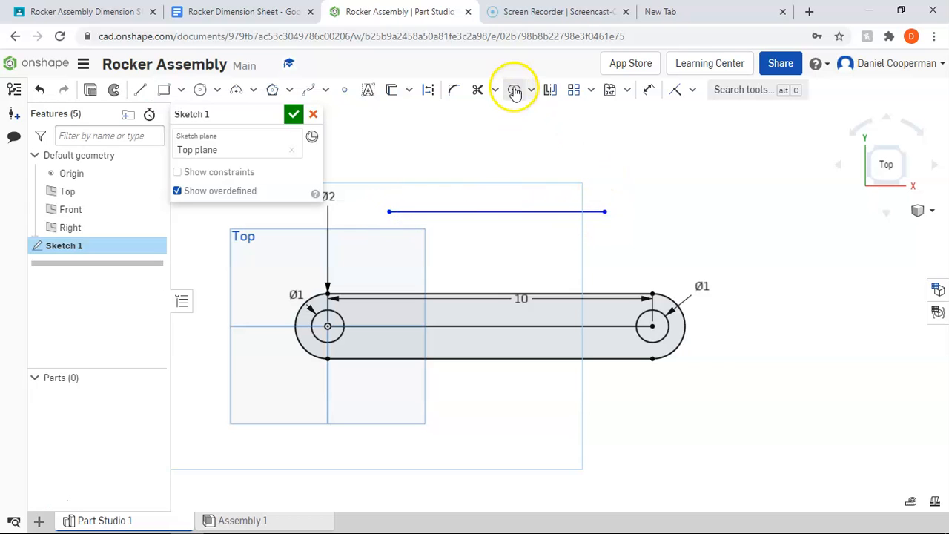
{"action": "left_click", "coordinate": [514, 212]}
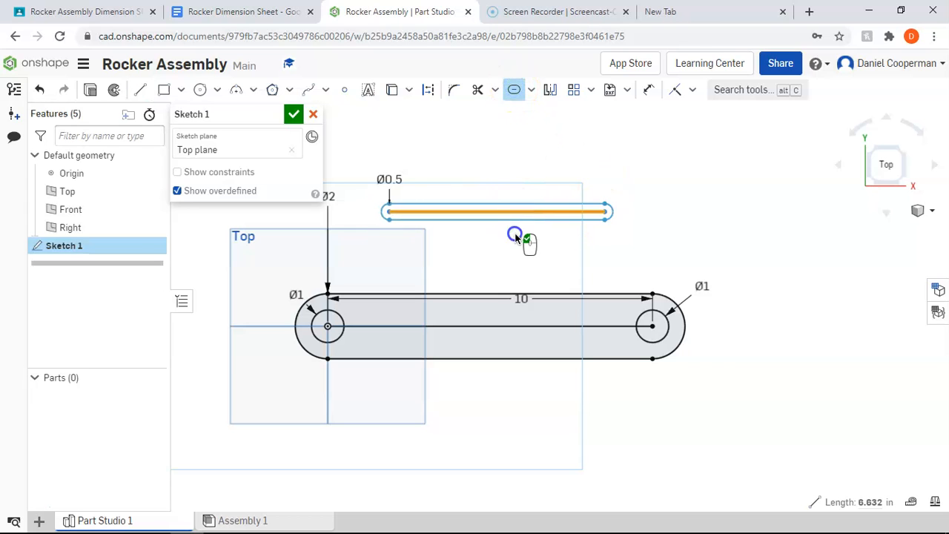
{"action": "double_click", "coordinate": [388, 180]}
{"action": "key", "text": "Return"}
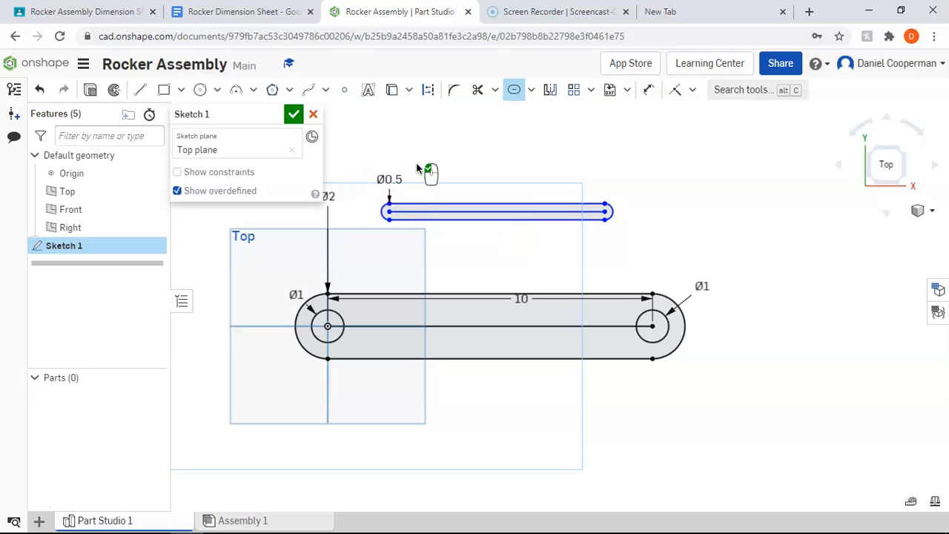
{"action": "left_click", "coordinate": [428, 132]}
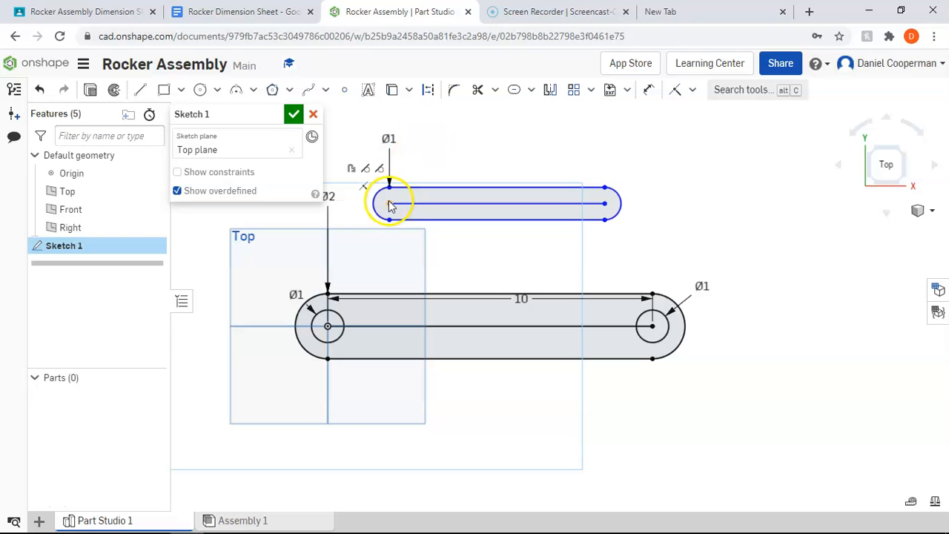
Dimension each end centre of the smaller slot 2 in horizontally from the nearest hole centre of the link.
{"action": "key", "text": "d"}
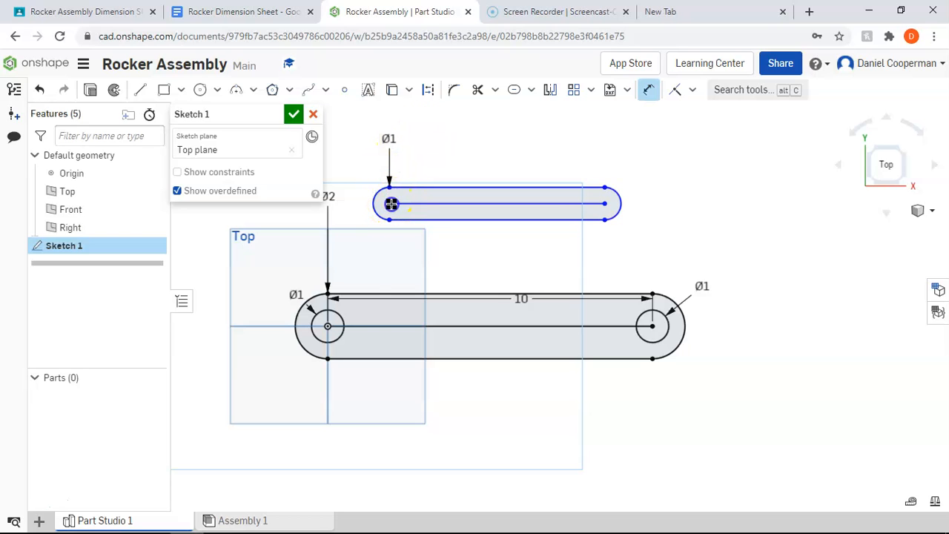
{"action": "left_click", "coordinate": [340, 331]}
{"action": "left_click", "coordinate": [353, 139]}
{"action": "key", "text": "Return"}
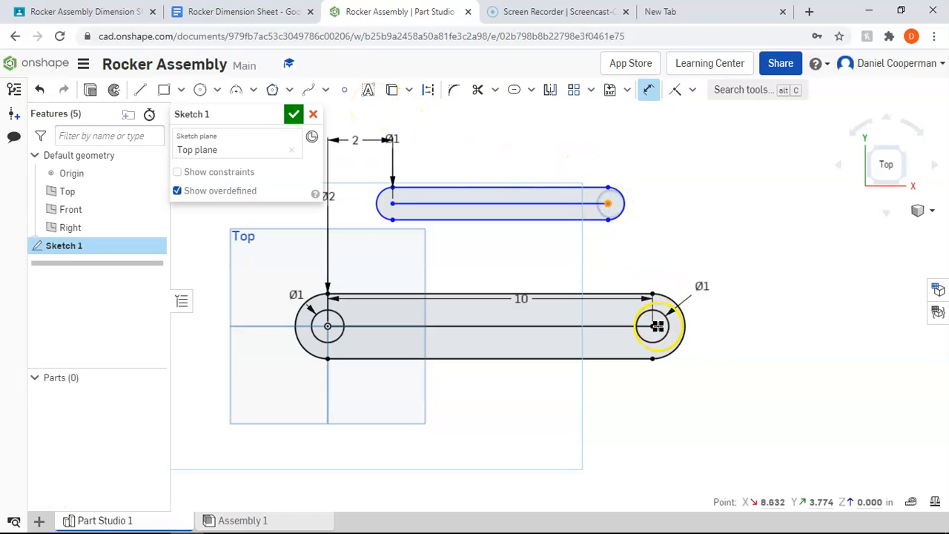
{"action": "left_click", "coordinate": [651, 288]}
{"action": "left_click", "coordinate": [638, 149]}
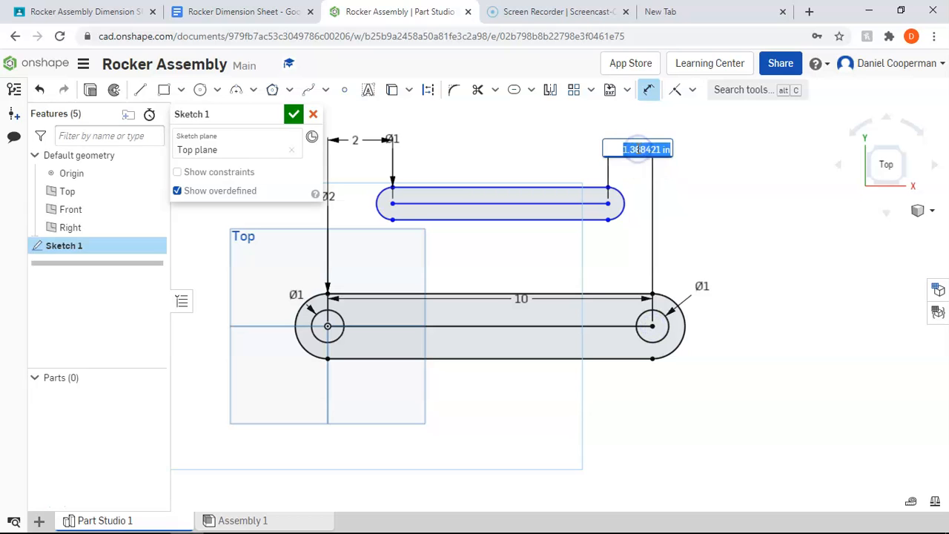
{"action": "type", "text": "2"}
{"action": "key", "text": "Return"}
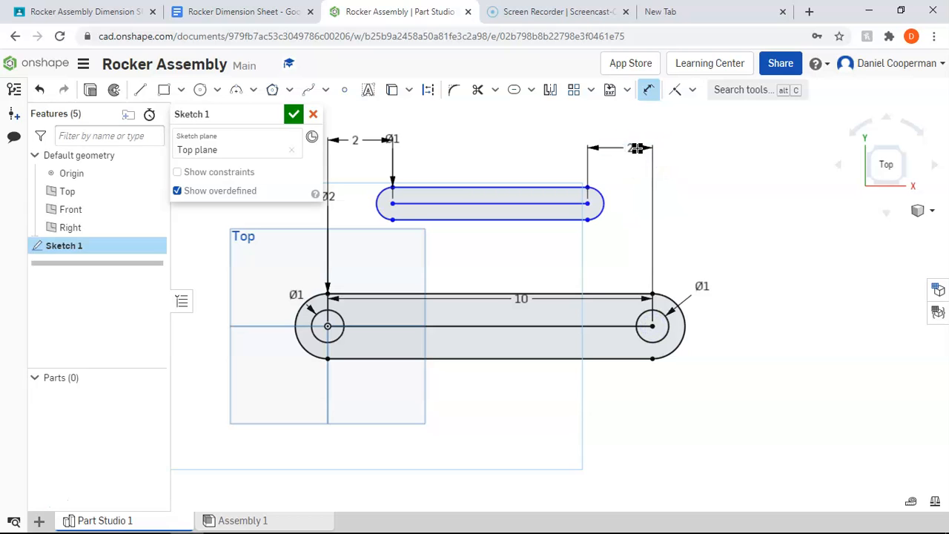
Dimension the distance between the smaller slot's centreline and the link's centreline as 0.
{"action": "left_click", "coordinate": [572, 203]}
{"action": "left_click", "coordinate": [547, 322]}
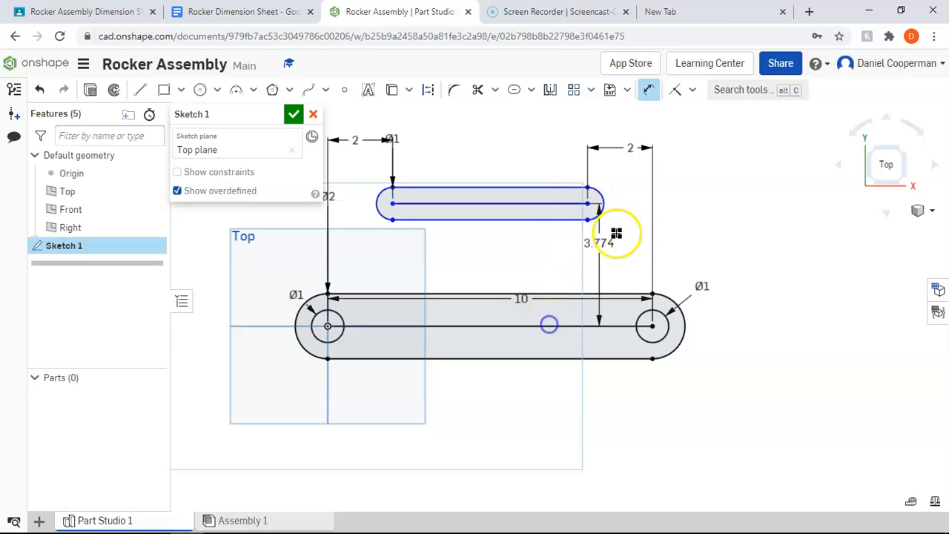
{"action": "left_click", "coordinate": [633, 255]}
{"action": "type", "text": "0"}
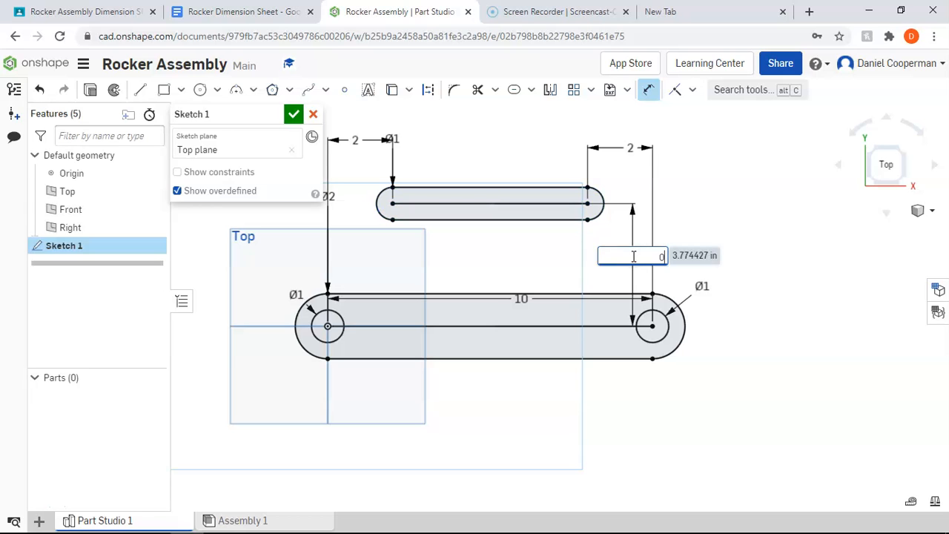
{"action": "key", "text": "Return"}
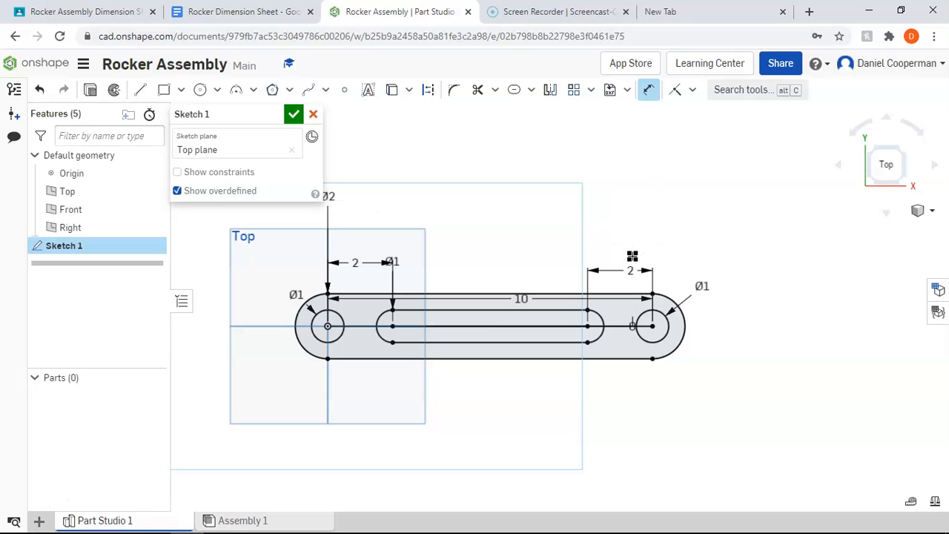
{"action": "left_click", "coordinate": [905, 181]}
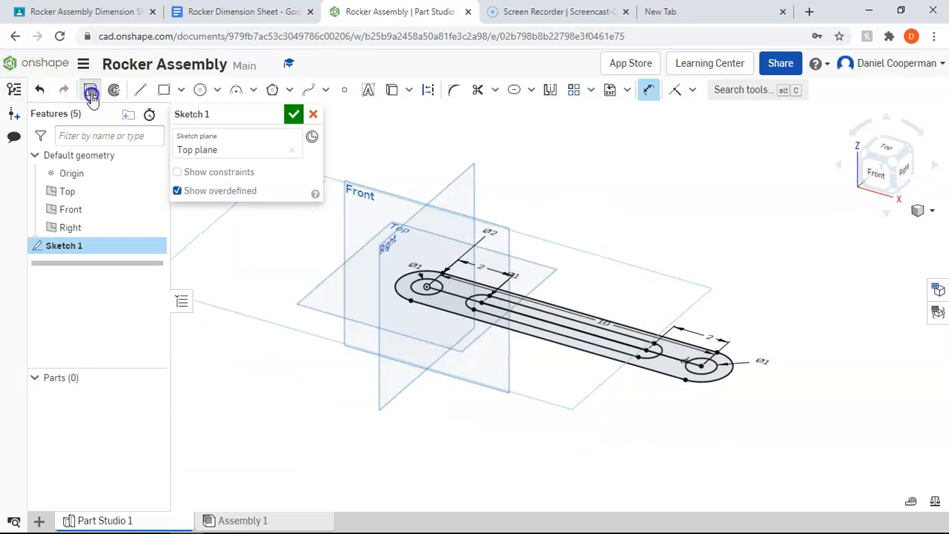
{"action": "left_click", "coordinate": [90, 90]}
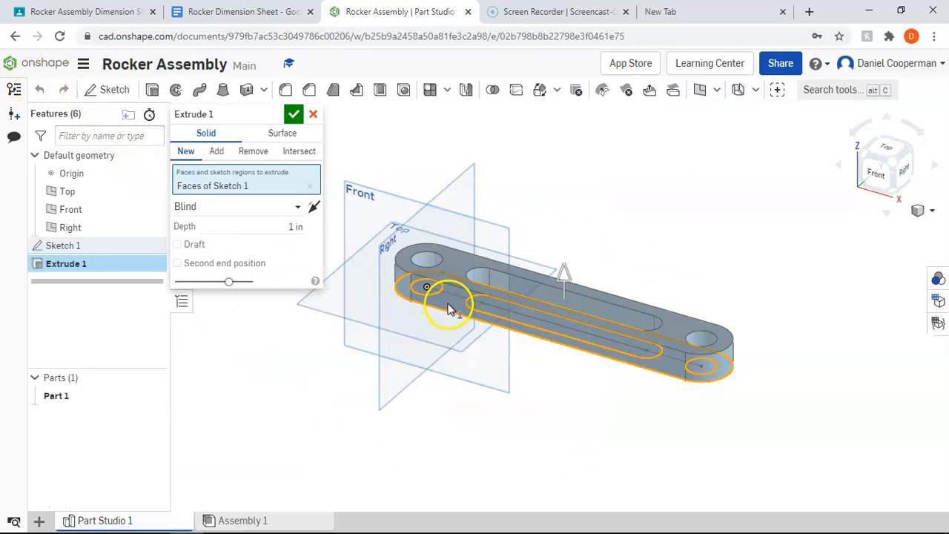
{"action": "right_click_drag", "start_coordinate": [606, 264], "coordinate": [601, 283]}
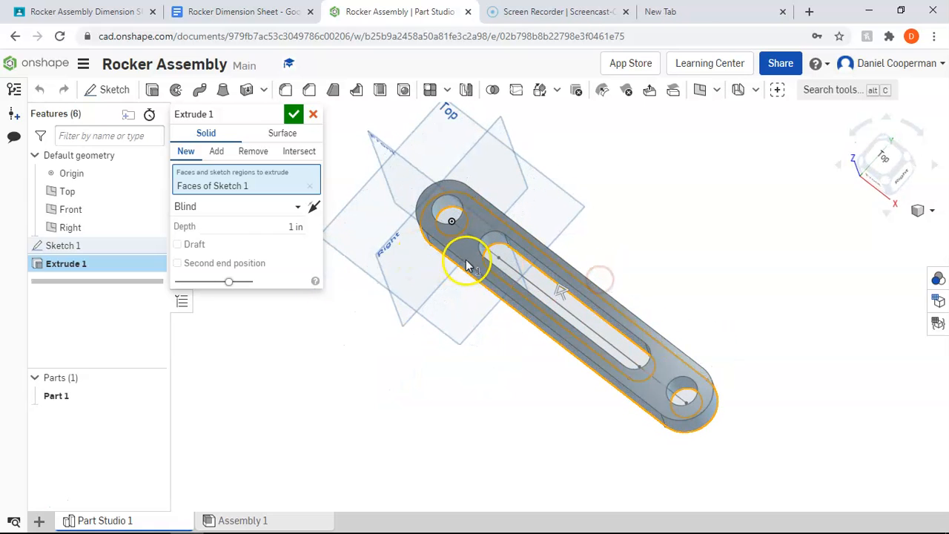
{"action": "left_click", "coordinate": [501, 256]}
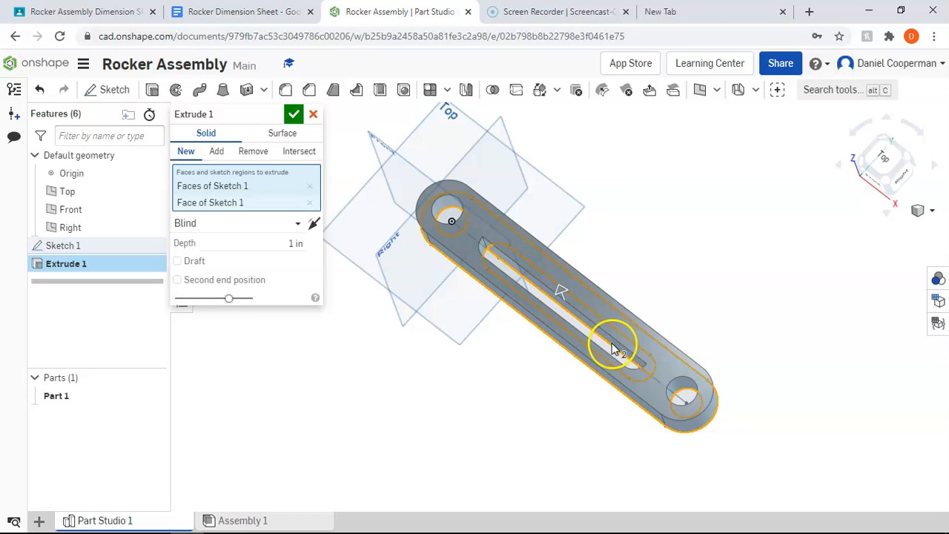
{"action": "left_click", "coordinate": [612, 352]}
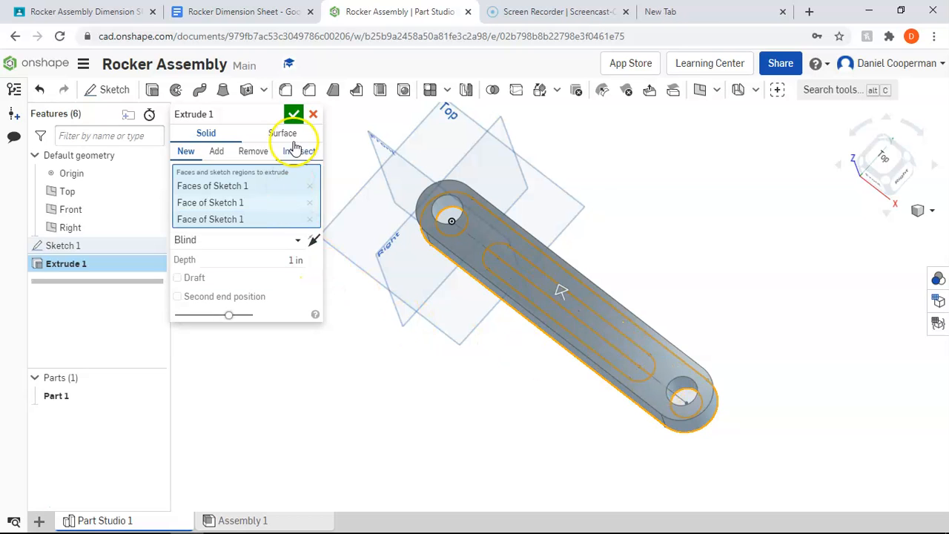
{"action": "left_click", "coordinate": [313, 115]}
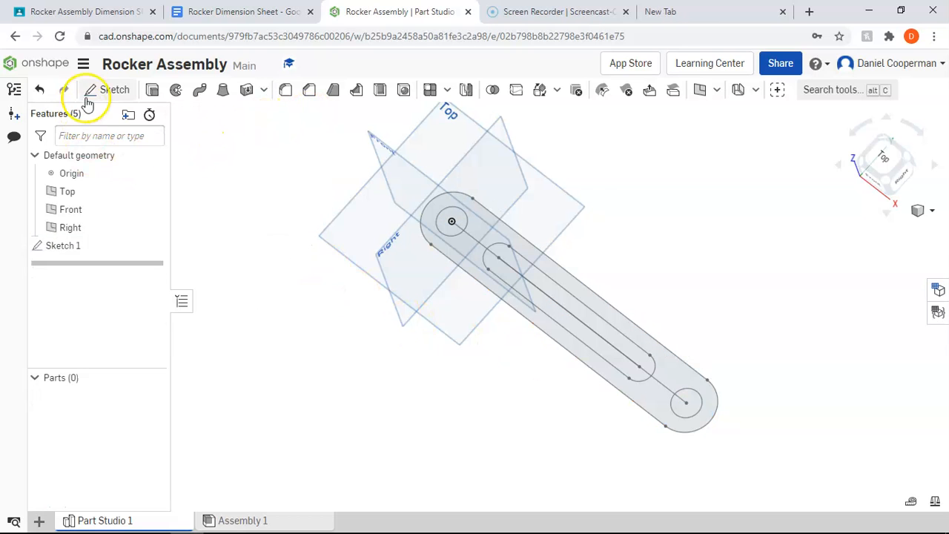
Extrude the rocker link profile 0.75 in as a new solid, leaving the two end holes and the slot open.
{"action": "left_click", "coordinate": [154, 90]}
{"action": "left_click", "coordinate": [482, 226]}
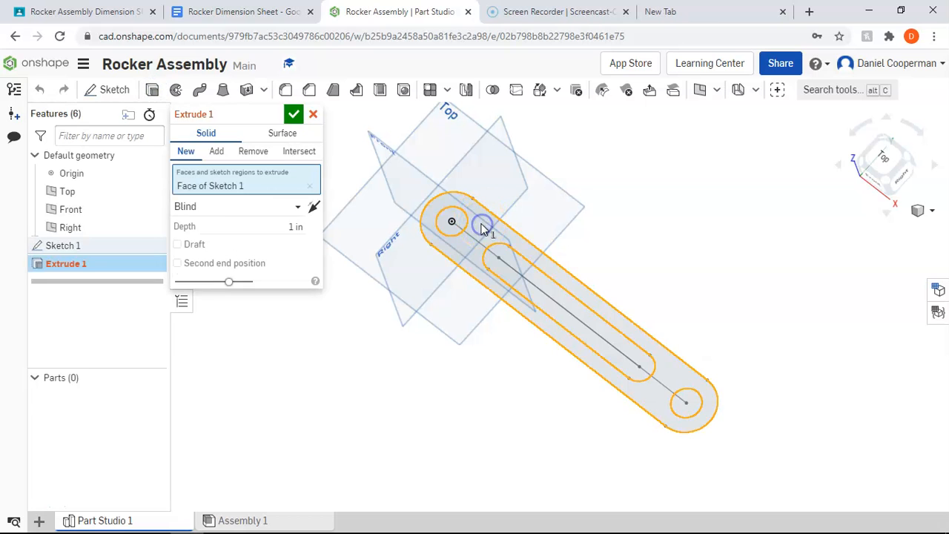
{"action": "left_click", "coordinate": [269, 226]}
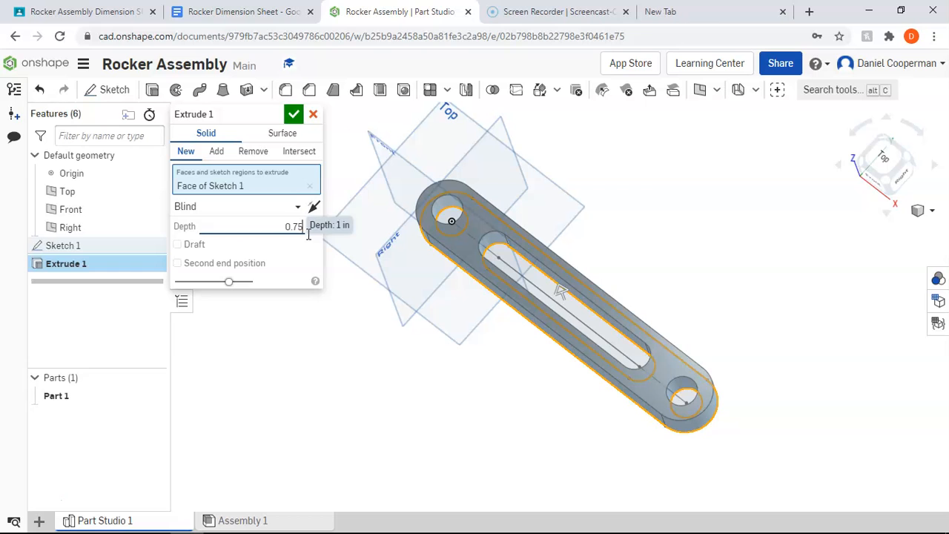
{"action": "type", "text": "0.75"}
{"action": "left_click", "coordinate": [294, 113]}
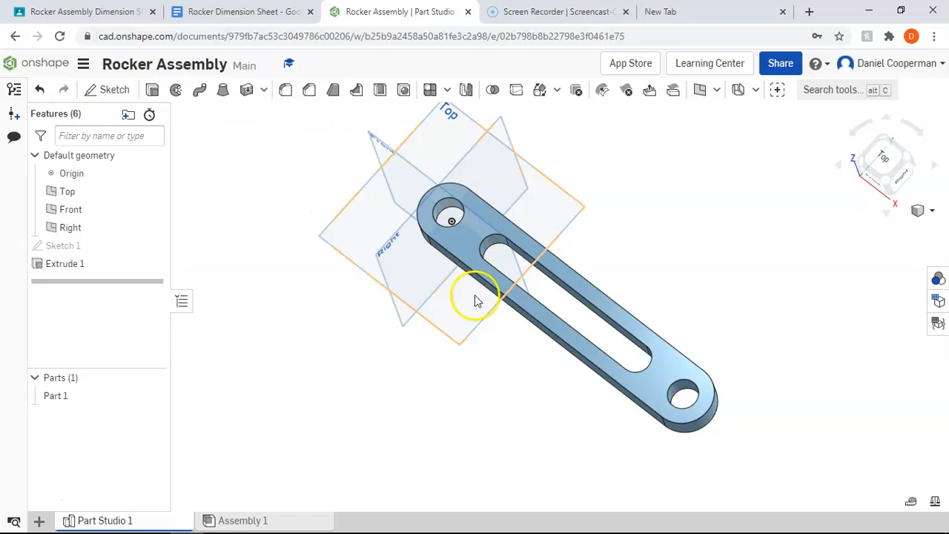
{"action": "left_click", "coordinate": [885, 186]}
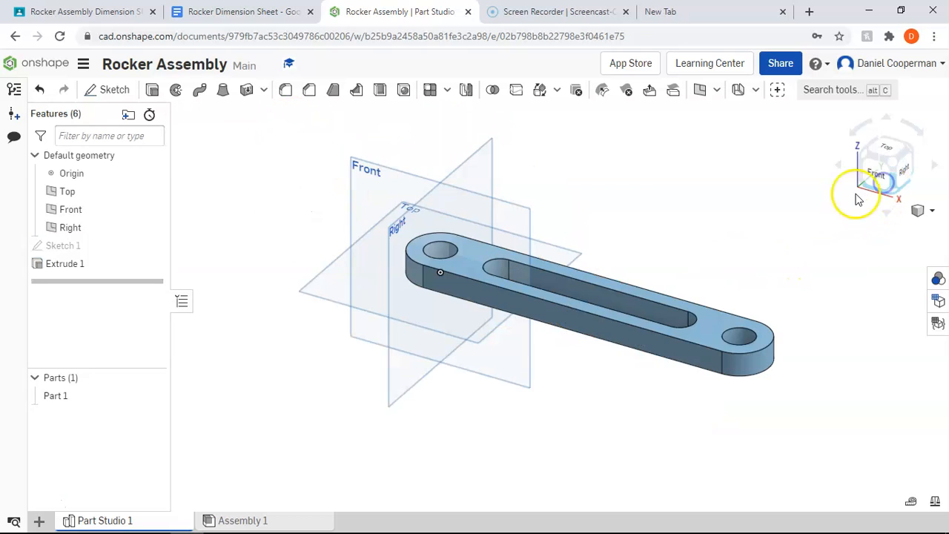
Rename the Part Studio as Rocker Link and add a new Part Studio to the document.
{"action": "right_click", "coordinate": [96, 521]}
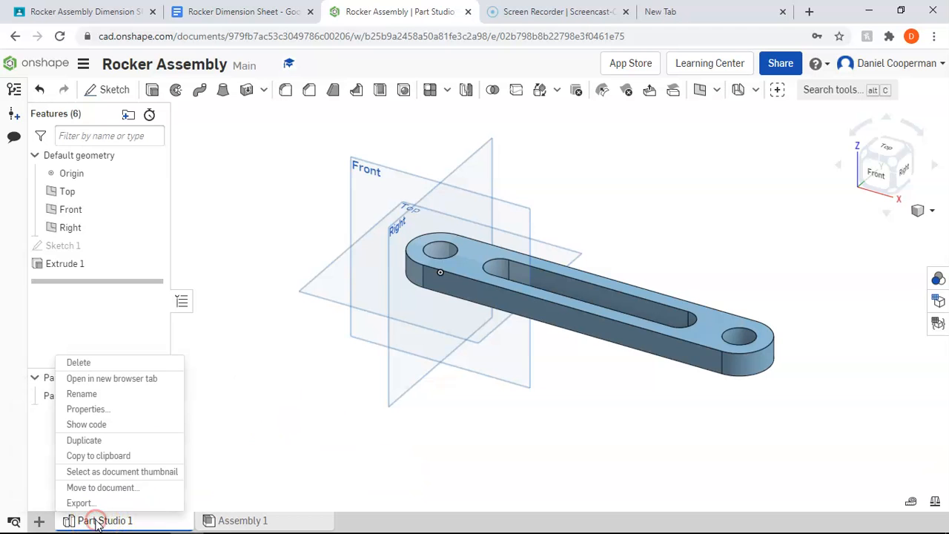
{"action": "left_click", "coordinate": [106, 394]}
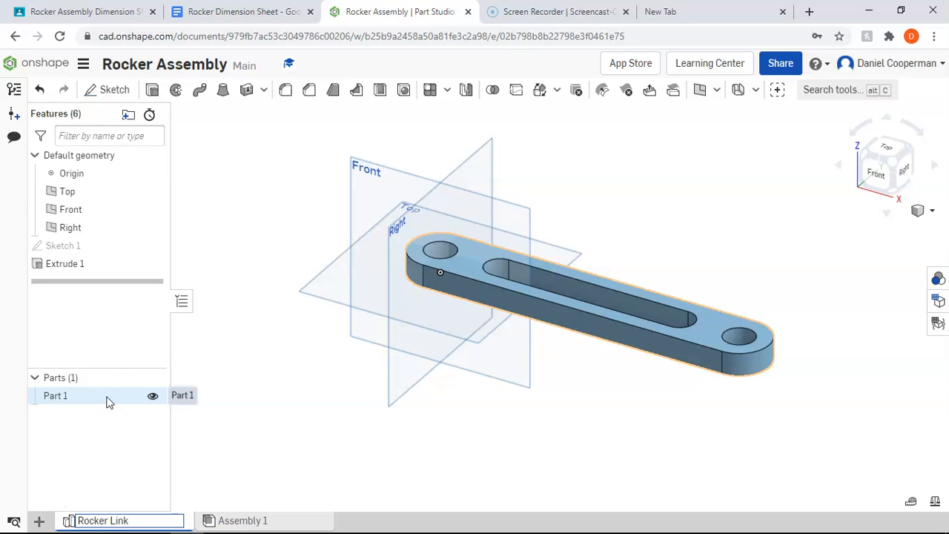
{"action": "left_click", "coordinate": [226, 428]}
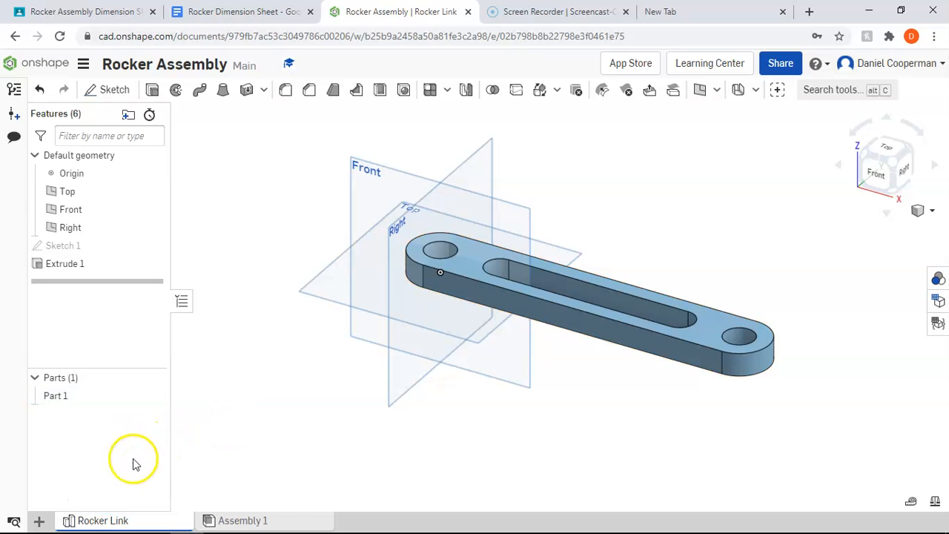
{"action": "left_click", "coordinate": [39, 523]}
{"action": "left_click", "coordinate": [97, 425]}
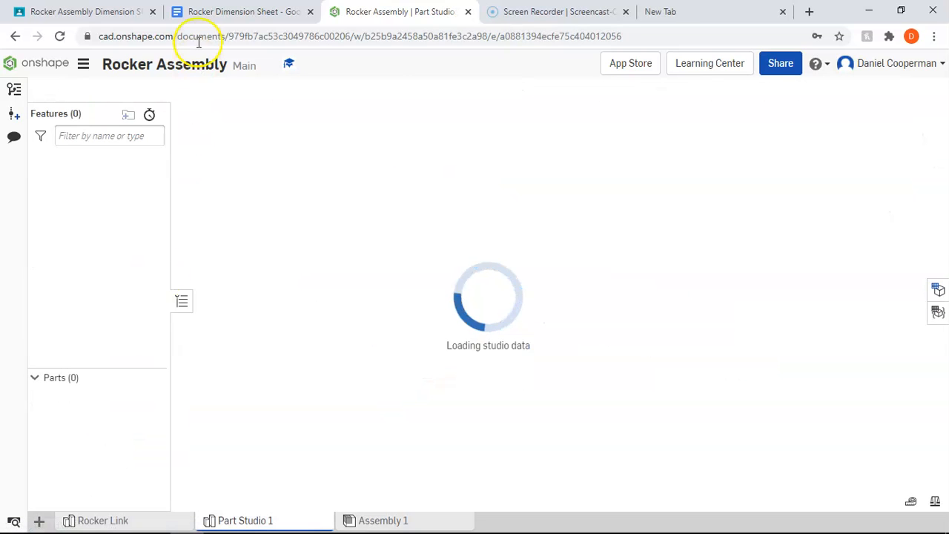
Examine the drawings of the remaining parts in the Rocker Dimension Sheet in Google Docs and return to Onshape.
{"action": "left_click", "coordinate": [234, 13]}
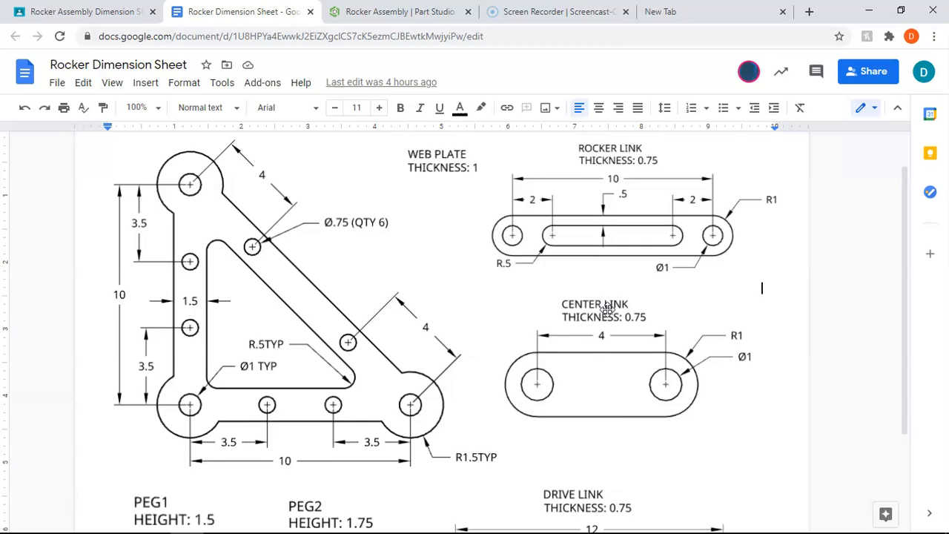
{"action": "scroll", "coordinate": [608, 308], "scroll_direction": "down", "scroll_amount": 4}
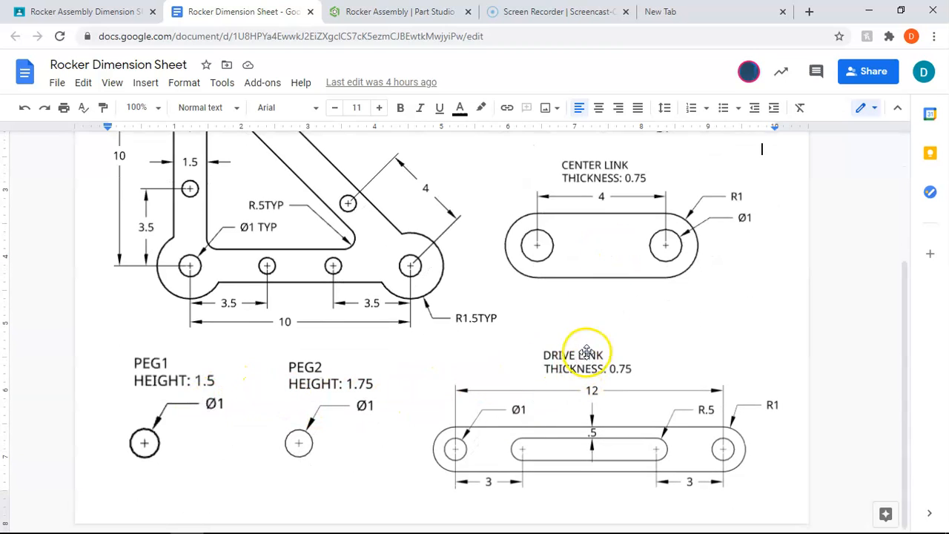
{"action": "scroll", "coordinate": [608, 275], "scroll_direction": "up", "scroll_amount": 3}
{"action": "scroll", "coordinate": [610, 247], "scroll_direction": "down", "scroll_amount": 2}
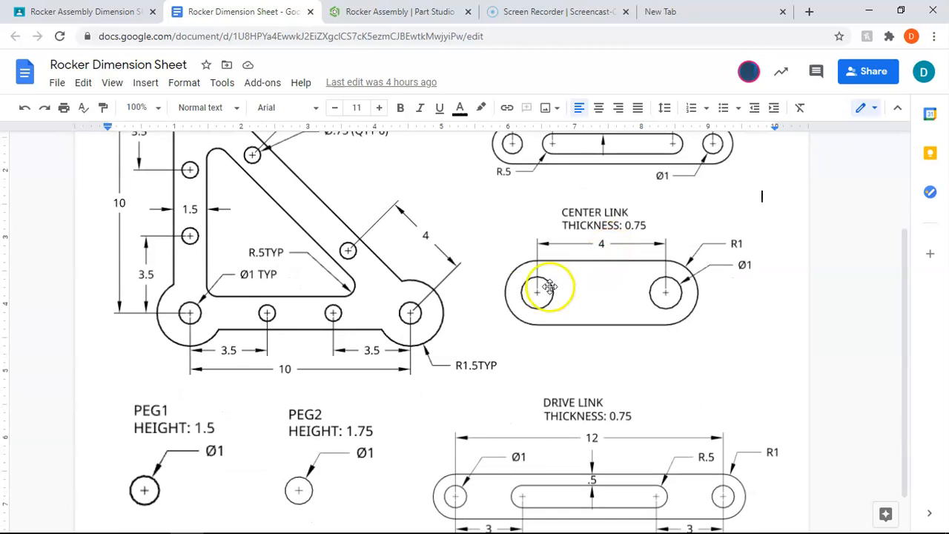
{"action": "scroll", "coordinate": [534, 289], "scroll_direction": "up", "scroll_amount": 4}
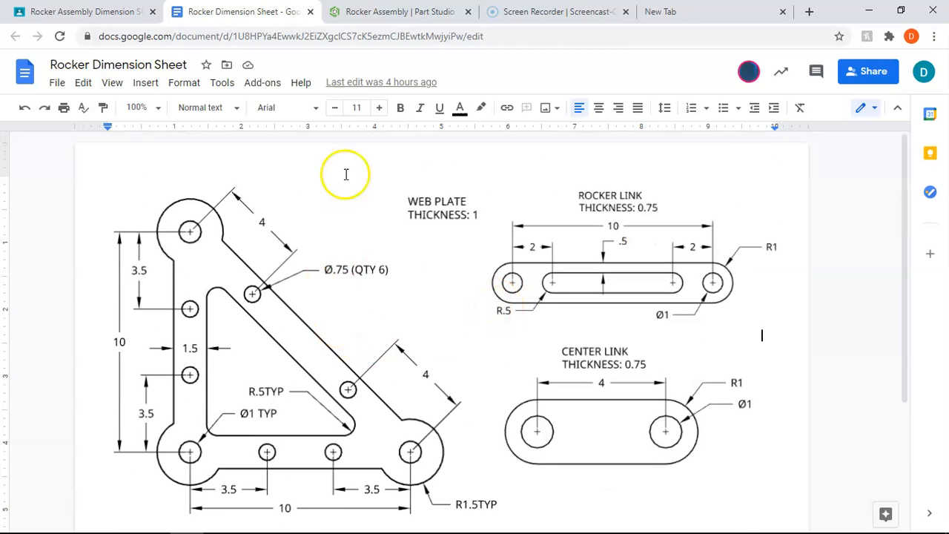
{"action": "left_click", "coordinate": [79, 11]}
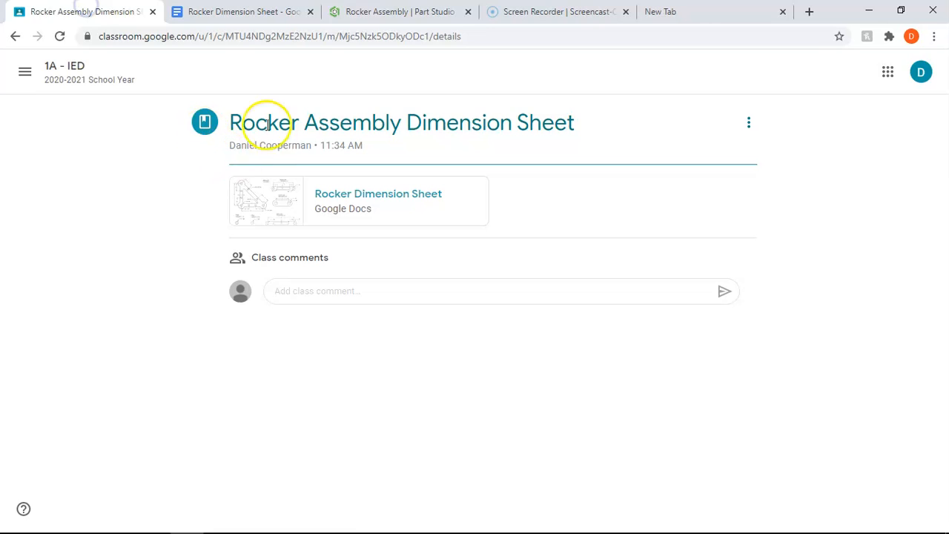
{"action": "left_click", "coordinate": [363, 11]}
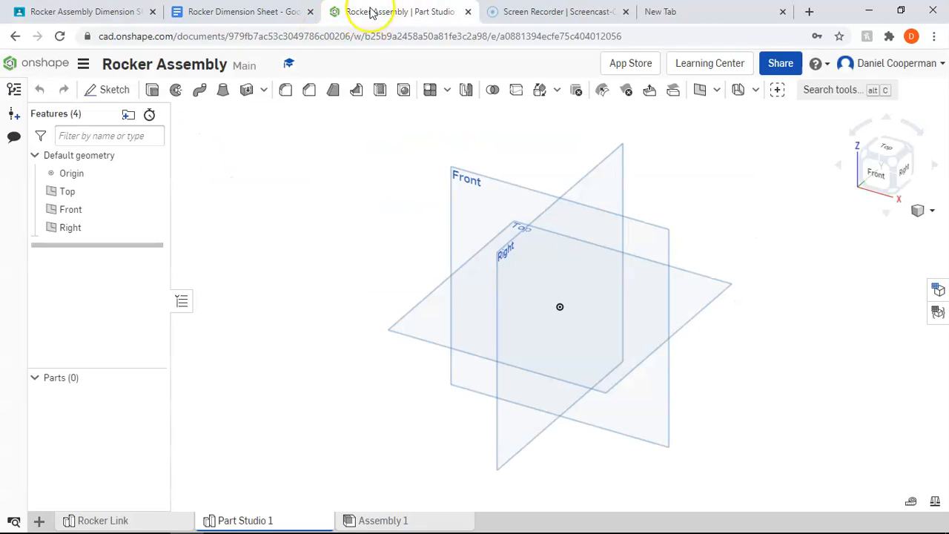
Rename the new Part Studio as Web Plate.
{"action": "right_click", "coordinate": [213, 519]}
{"action": "left_click", "coordinate": [236, 410]}
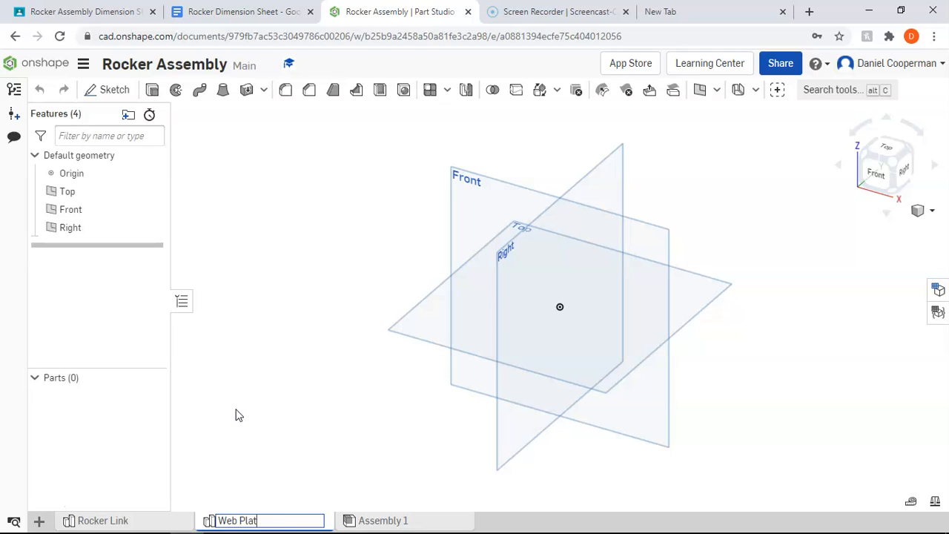
{"action": "left_click", "coordinate": [236, 335]}
Start a sketch on the Top plane of the Web Plate studio and view it from the top.
{"action": "left_click", "coordinate": [107, 89]}
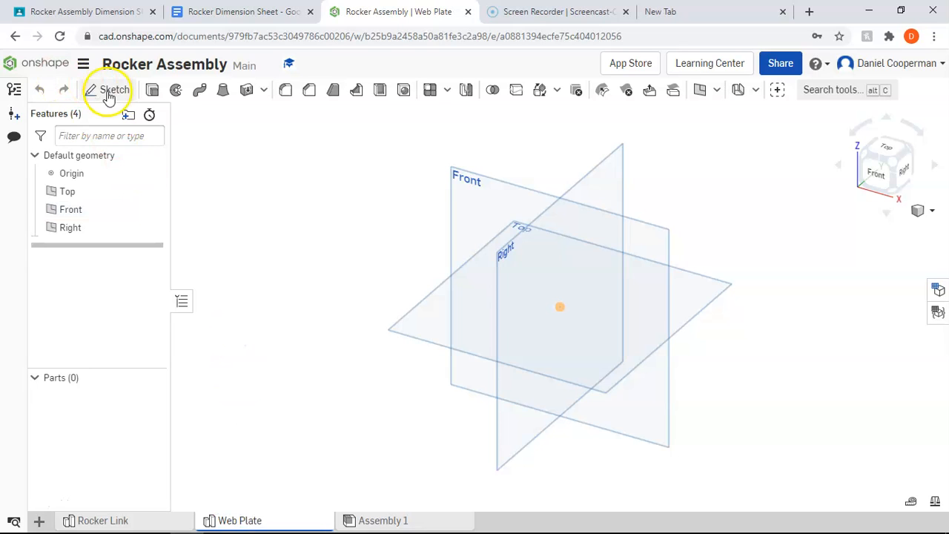
{"action": "left_click", "coordinate": [715, 278]}
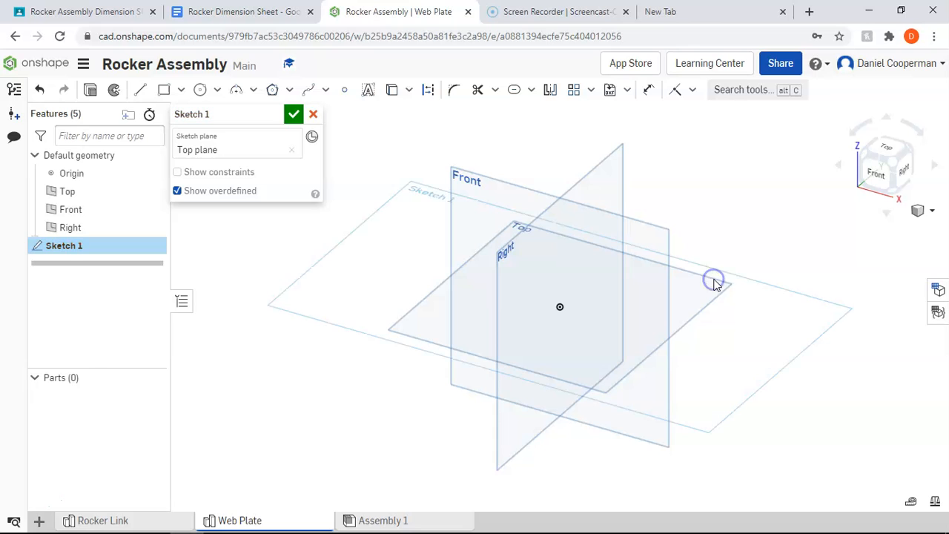
{"action": "left_click", "coordinate": [884, 160]}
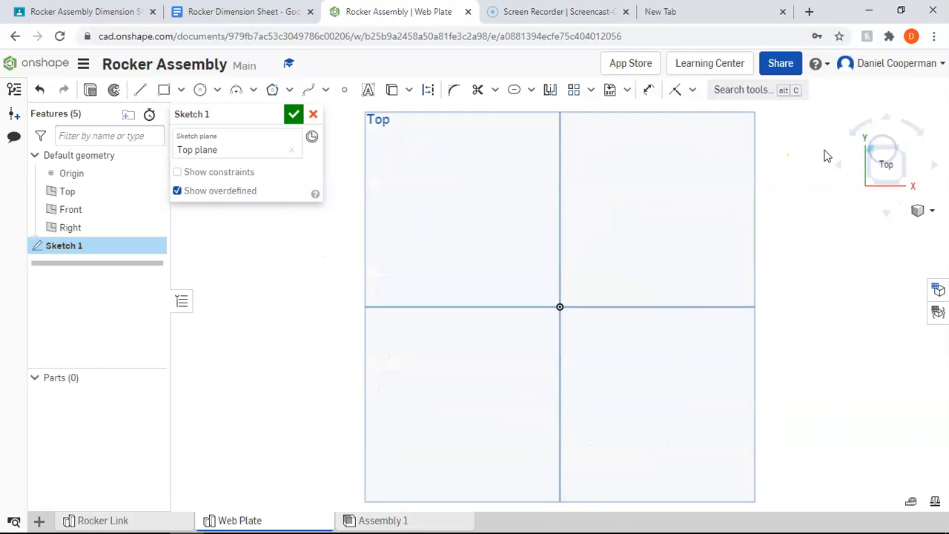
Check the web plate drawing in the dimension sheet and sketch a right triangle from the origin with both legs about 1.9 in long.
{"action": "left_click", "coordinate": [246, 11]}
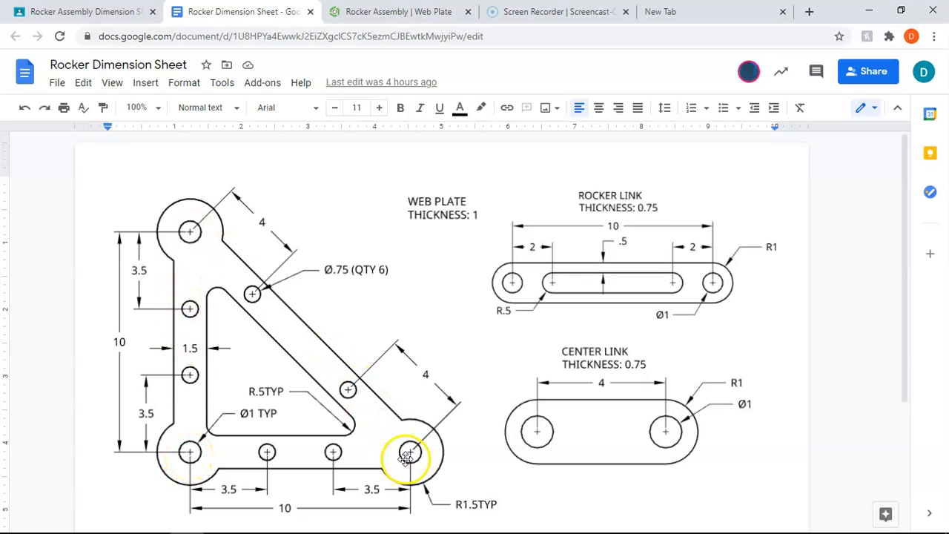
{"action": "left_click", "coordinate": [398, 11]}
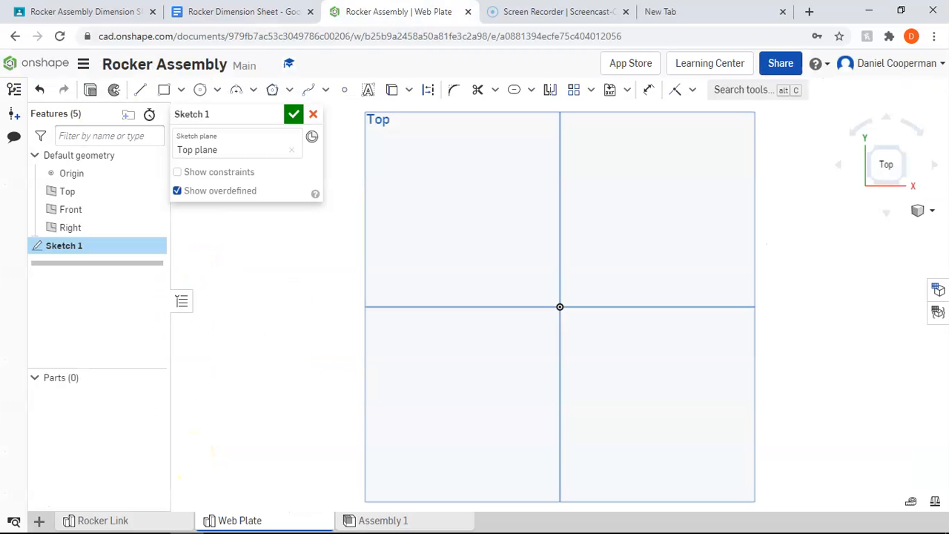
{"action": "left_click", "coordinate": [145, 12]}
{"action": "left_click", "coordinate": [230, 11]}
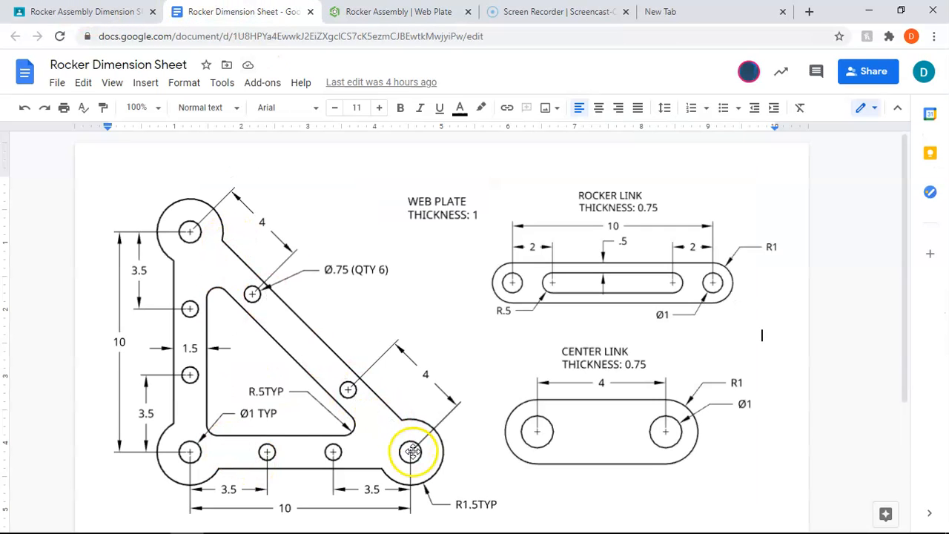
{"action": "left_click", "coordinate": [365, 12]}
{"action": "left_click", "coordinate": [139, 92]}
{"action": "left_click", "coordinate": [560, 307]}
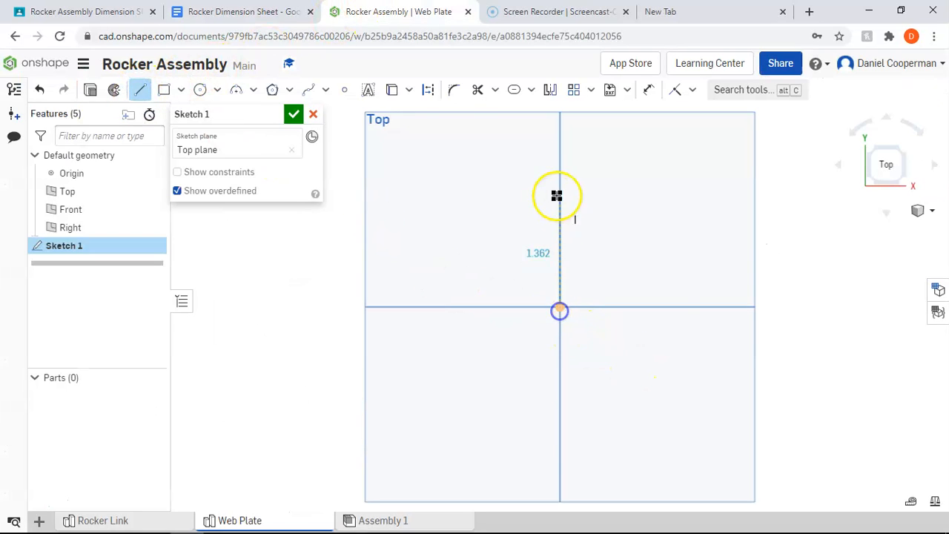
{"action": "left_click", "coordinate": [560, 181]}
{"action": "left_click", "coordinate": [681, 306]}
{"action": "left_click", "coordinate": [560, 307]}
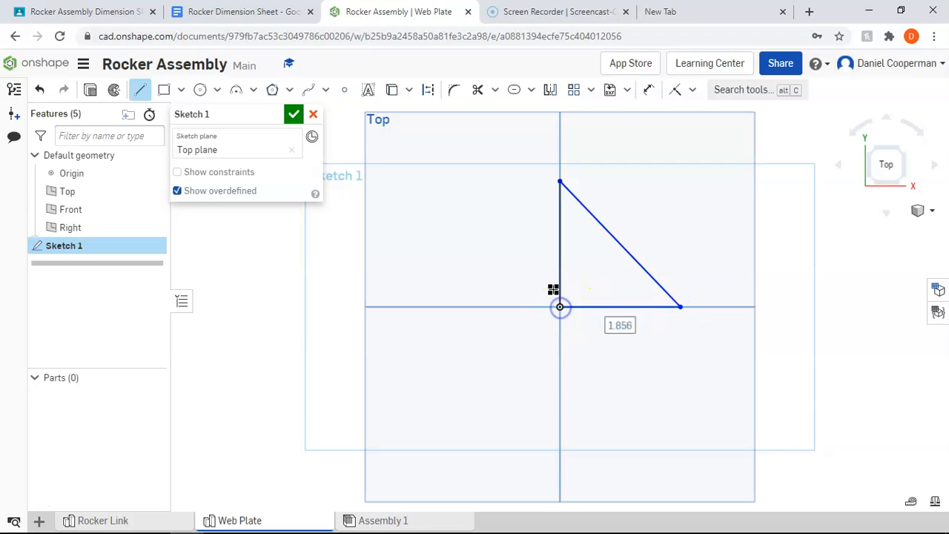
{"action": "key", "text": "Escape"}
Dimension the triangle's vertical and horizontal legs at 10 in each.
{"action": "key", "text": "d"}
{"action": "left_click", "coordinate": [558, 254]}
{"action": "left_click", "coordinate": [524, 248]}
{"action": "type", "text": "10"}
{"action": "key", "text": "Return"}
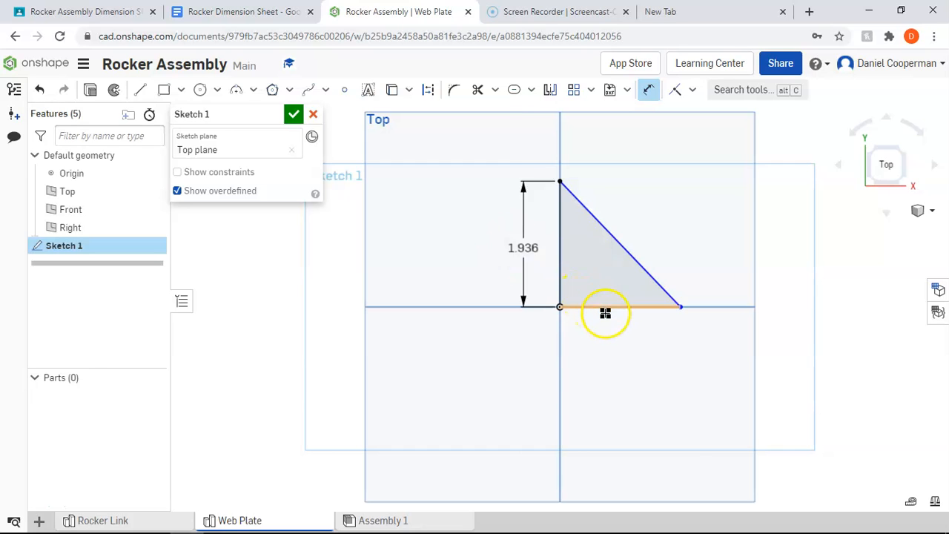
{"action": "left_click", "coordinate": [612, 307]}
{"action": "left_click", "coordinate": [614, 328]}
{"action": "type", "text": "10"}
{"action": "key", "text": "Return"}
{"action": "scroll", "coordinate": [594, 320], "scroll_direction": "down", "scroll_amount": 3}
{"action": "mouse_move", "coordinate": [593, 324]}
{"action": "right_mouse_down"}
{"action": "mouse_move", "coordinate": [653, 250]}
{"action": "mouse_move", "coordinate": [721, 206]}
{"action": "mouse_move", "coordinate": [646, 272]}
{"action": "mouse_move", "coordinate": [723, 219]}
{"action": "right_mouse_up"}
{"action": "left_click", "coordinate": [875, 183]}
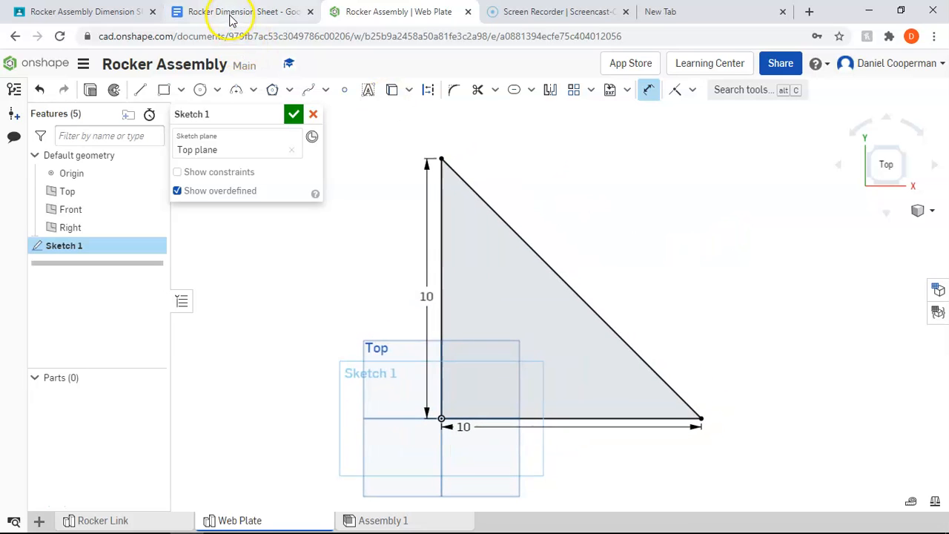
Check the web plate's corner radii in the dimension sheet and draw two concentric circles on the triangle's upper vertex, the outer about 4.8 in in diameter.
{"action": "left_click", "coordinate": [80, 13]}
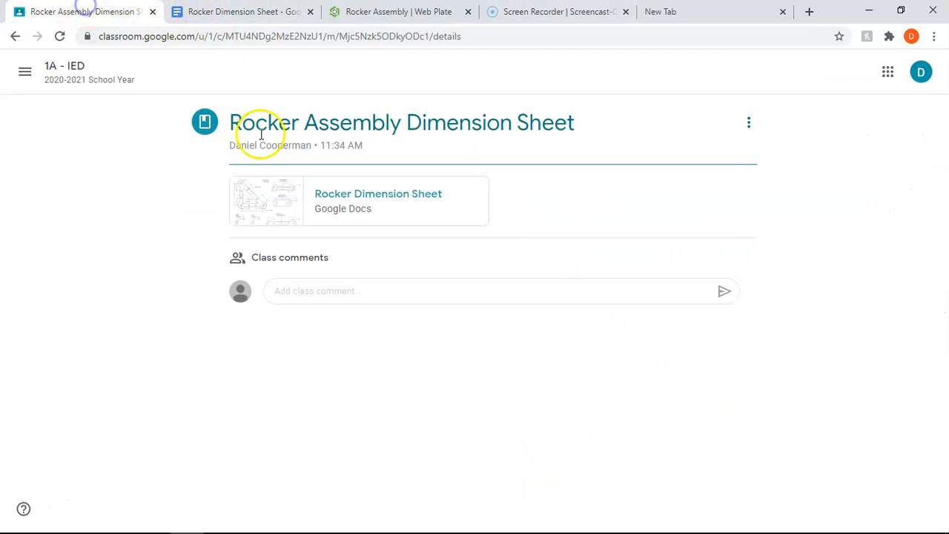
{"action": "left_click", "coordinate": [263, 14]}
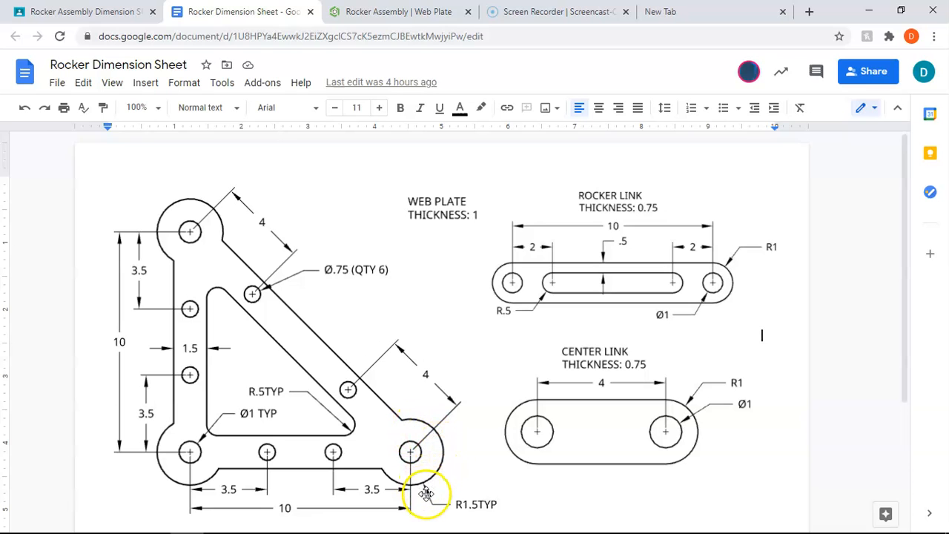
{"action": "left_click", "coordinate": [419, 9]}
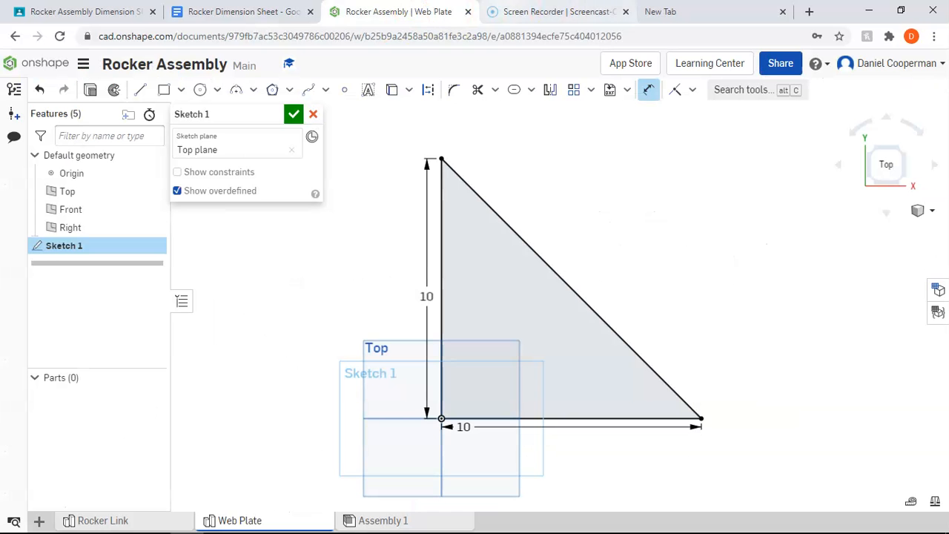
{"action": "left_click", "coordinate": [200, 90]}
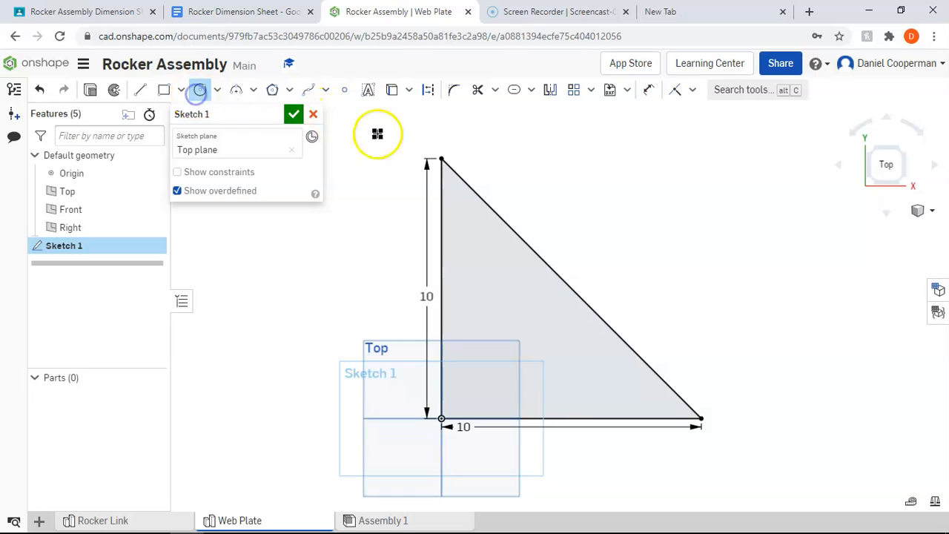
{"action": "left_click", "coordinate": [442, 159]}
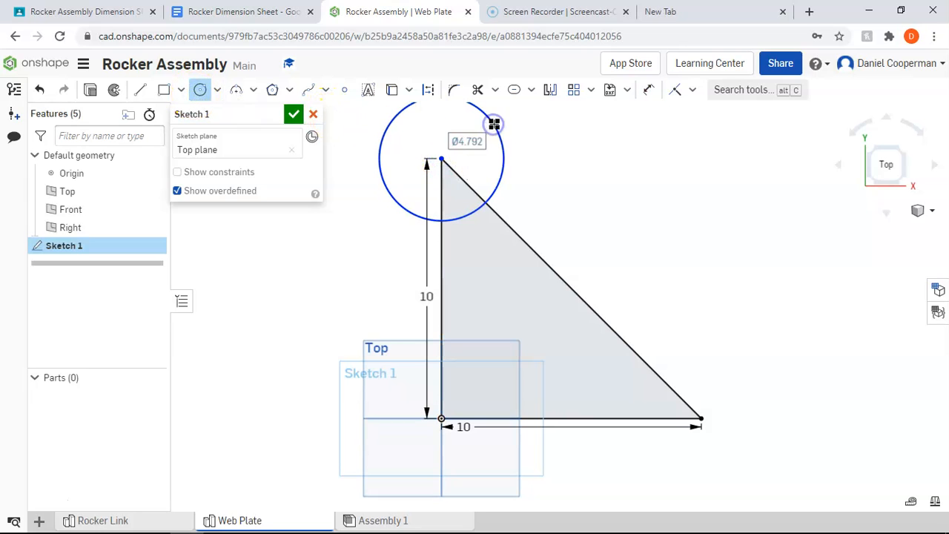
{"action": "left_click", "coordinate": [493, 123]}
{"action": "left_click", "coordinate": [441, 159]}
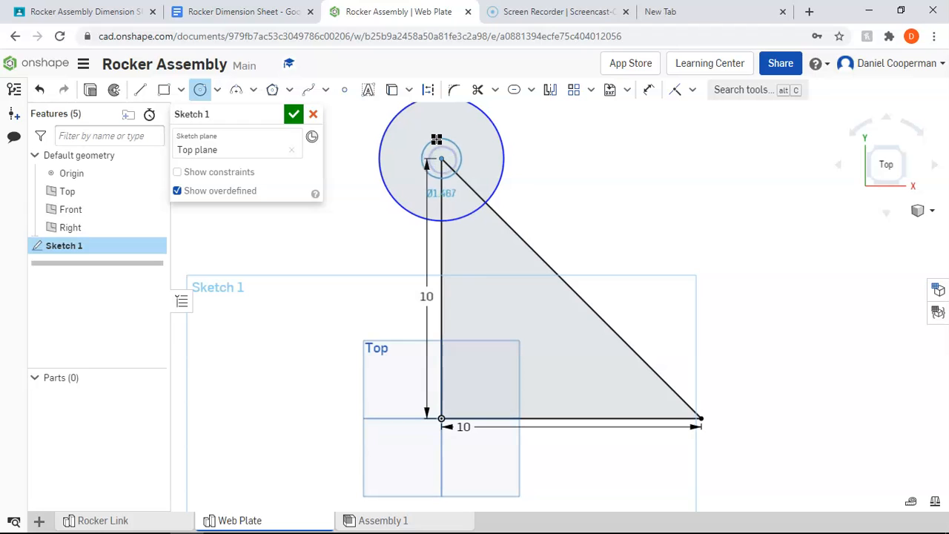
{"action": "left_click", "coordinate": [438, 139]}
Draw two concentric circles on the far end of the horizontal leg and two more on the origin vertex.
{"action": "left_click", "coordinate": [703, 422]}
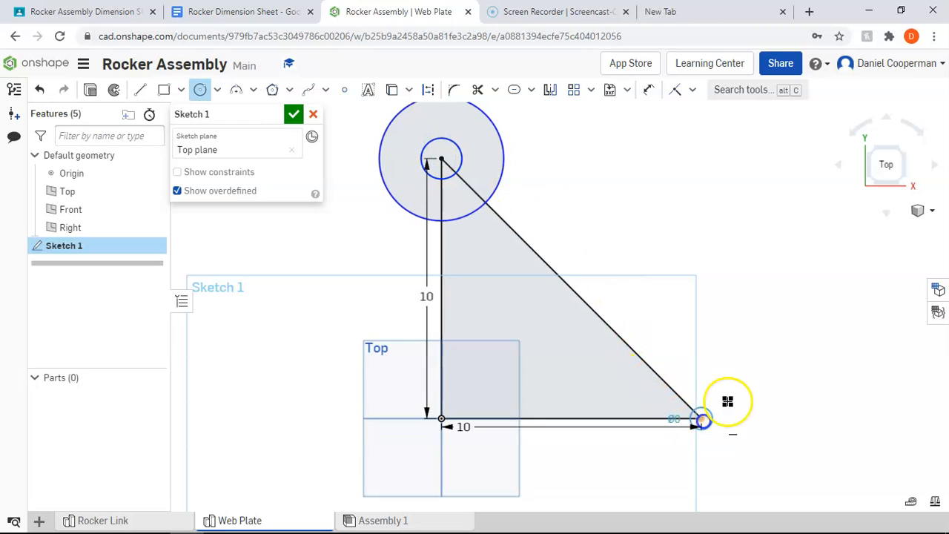
{"action": "left_click", "coordinate": [750, 379]}
{"action": "left_click", "coordinate": [701, 420]}
{"action": "left_click", "coordinate": [711, 425]}
{"action": "left_click", "coordinate": [441, 419]}
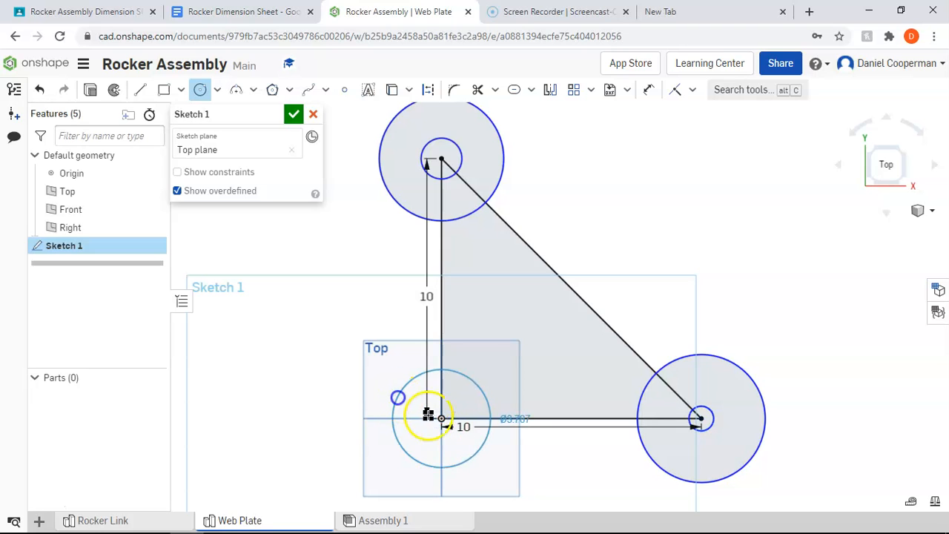
{"action": "left_click", "coordinate": [398, 398]}
{"action": "left_click", "coordinate": [441, 418]}
{"action": "left_click", "coordinate": [428, 434]}
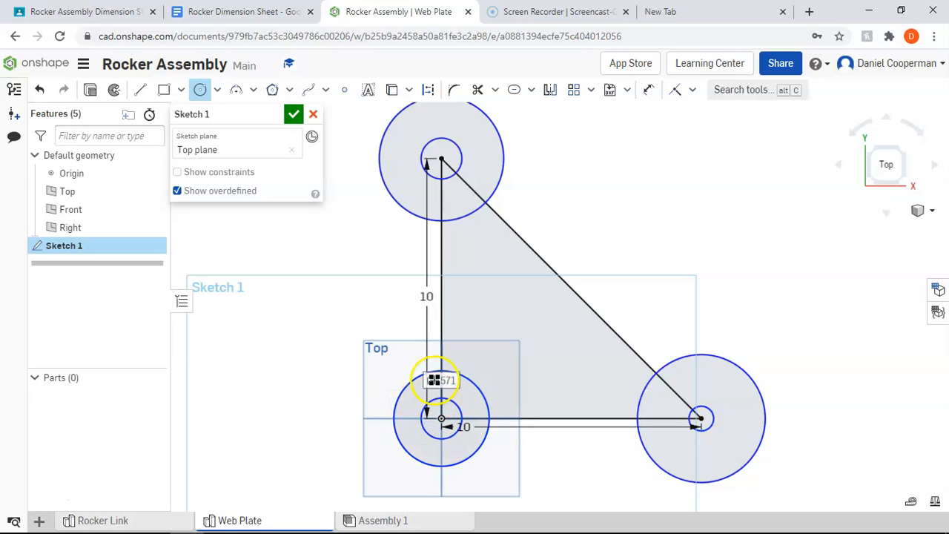
{"action": "key", "text": "Escape"}
Dimension the two circles on the triangle's upper vertex at 3 in diameter for the outer and 1 in for the inner.
{"action": "key", "text": "u"}
{"action": "left_click", "coordinate": [507, 173]}
{"action": "left_click", "coordinate": [531, 184]}
{"action": "type", "text": "3"}
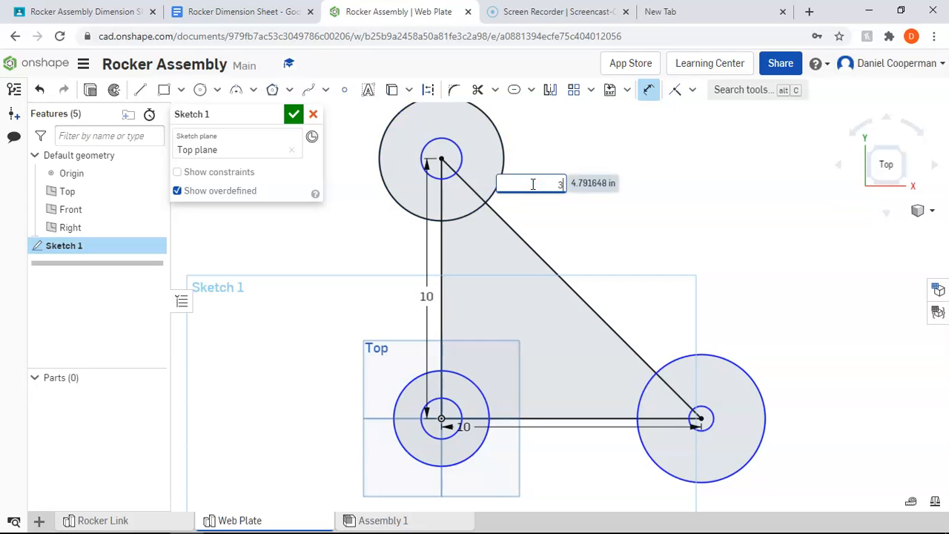
{"action": "key", "text": "Return"}
{"action": "left_click", "coordinate": [470, 149]}
{"action": "type", "text": "1"}
{"action": "key", "text": "Return"}
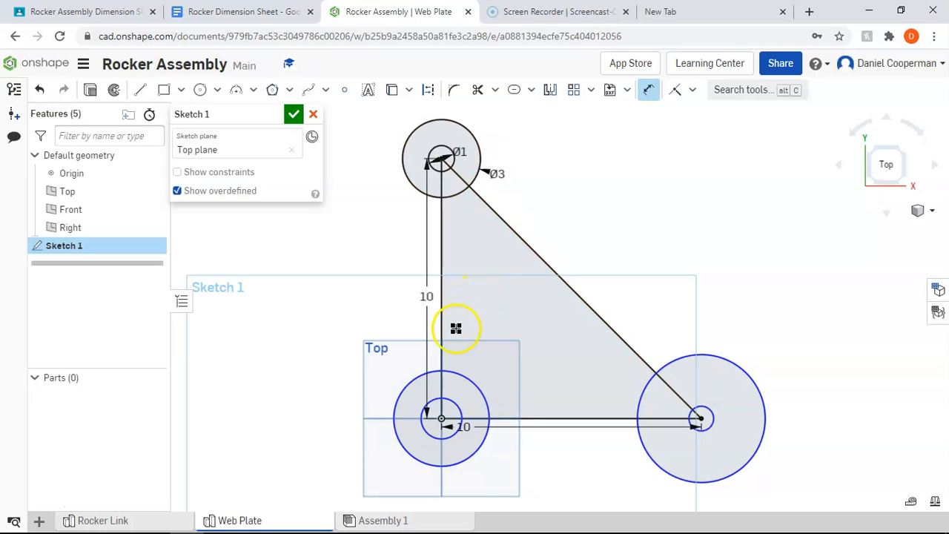
Dimension the origin vertex's outer circle at 3 in diameter and its inner circle at 1 in.
{"action": "left_click", "coordinate": [416, 380]}
{"action": "left_click", "coordinate": [356, 330]}
{"action": "key", "text": "Return"}
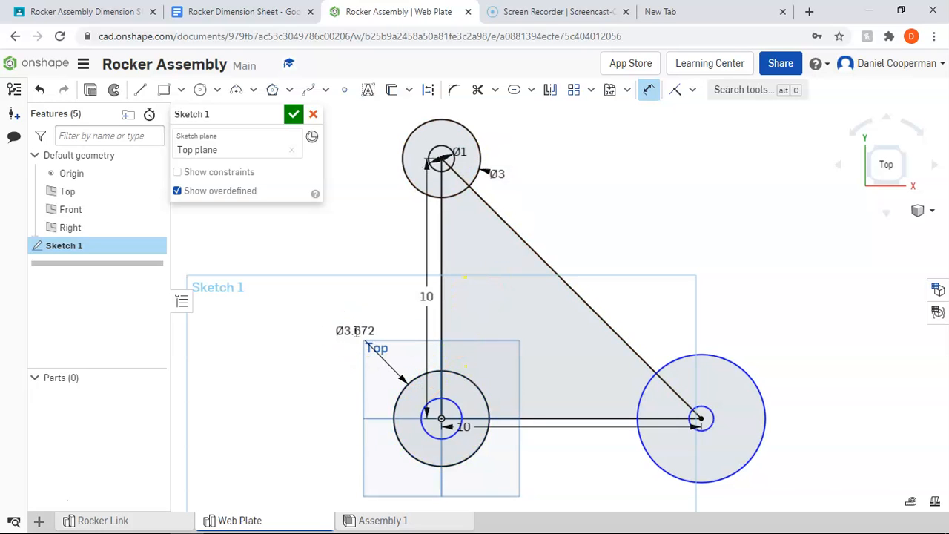
{"action": "left_click", "coordinate": [421, 412]}
{"action": "left_click", "coordinate": [371, 401]}
Dimension the outer circle at the horizontal leg's far end at 3 in diameter and its inner circle at 1 in.
{"action": "left_click", "coordinate": [711, 356]}
{"action": "left_click", "coordinate": [738, 326]}
{"action": "type", "text": "3"}
{"action": "key", "text": "Return"}
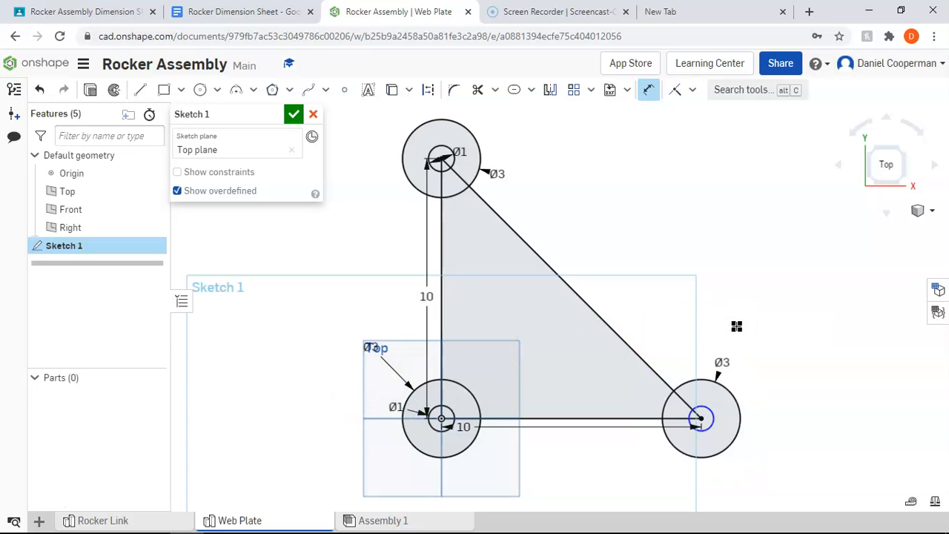
{"action": "left_click", "coordinate": [721, 407]}
{"action": "type", "text": "1"}
{"action": "key", "text": "Return"}
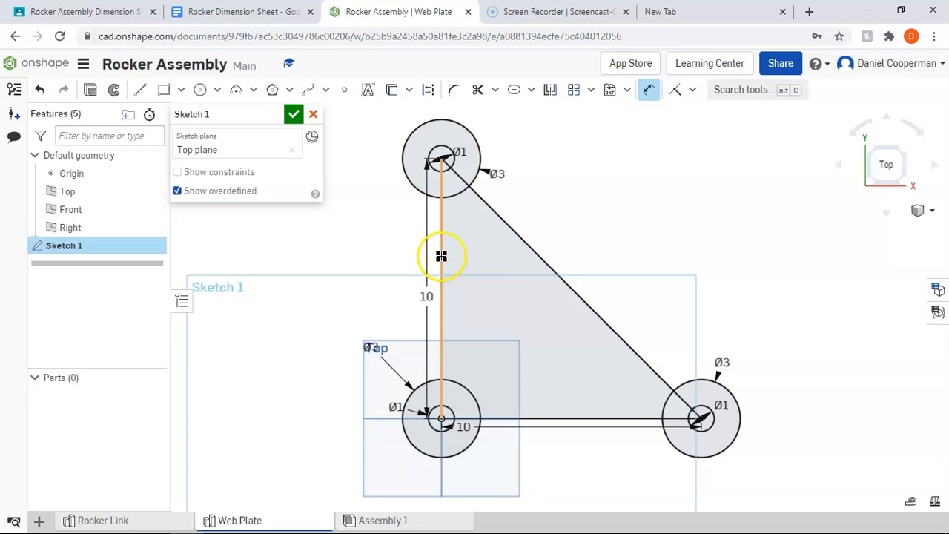
Check the web plate's bar width in the dimension sheet and offset the triangle's three sides inward by 0.75 in.
{"action": "left_click", "coordinate": [245, 11]}
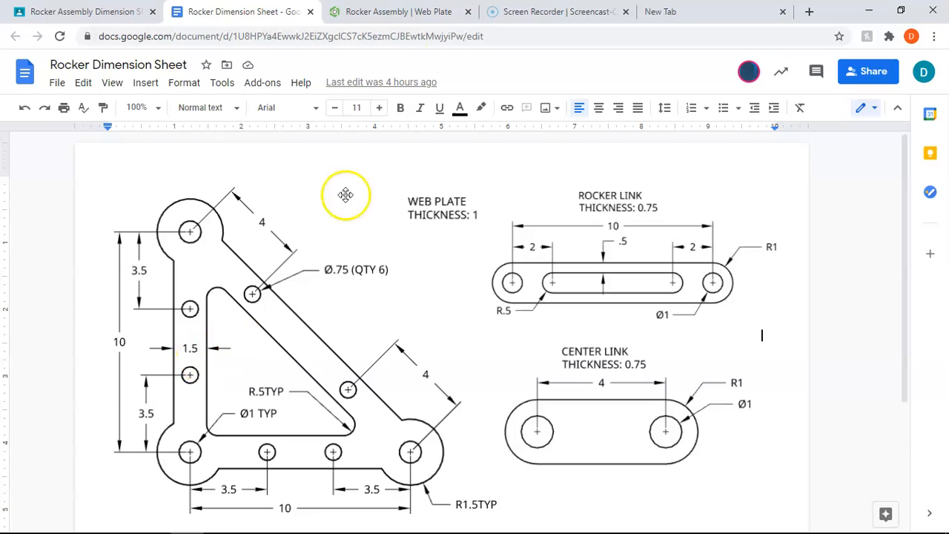
{"action": "left_click", "coordinate": [437, 12]}
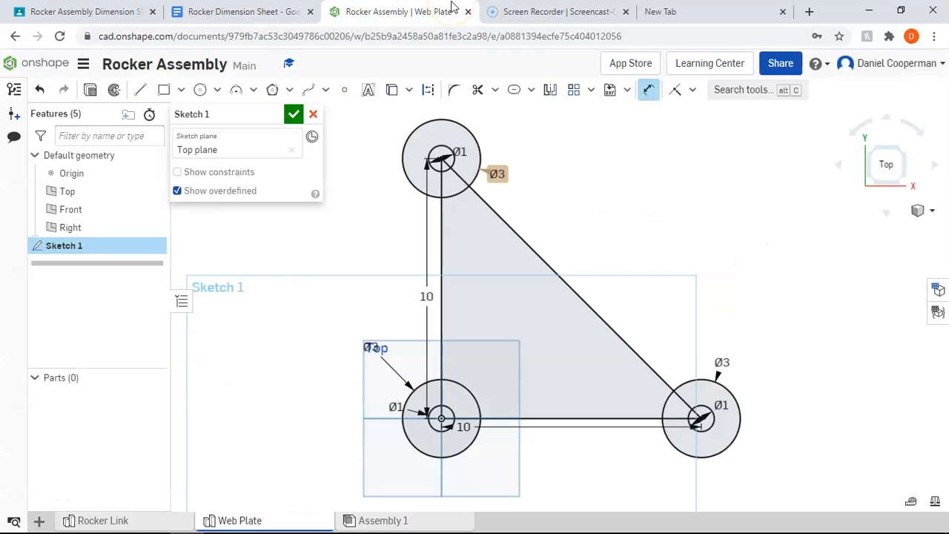
{"action": "left_click", "coordinate": [531, 90]}
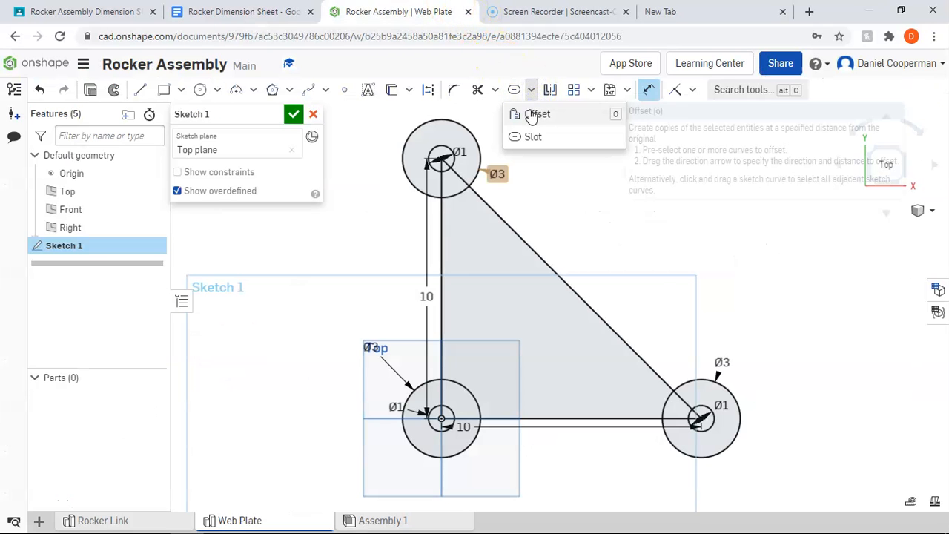
{"action": "left_click", "coordinate": [532, 115]}
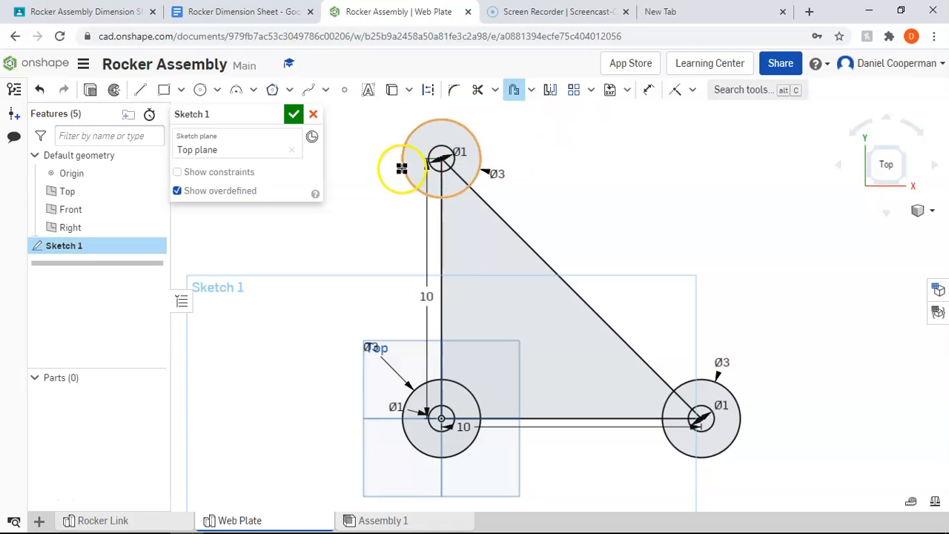
{"action": "left_click", "coordinate": [533, 90]}
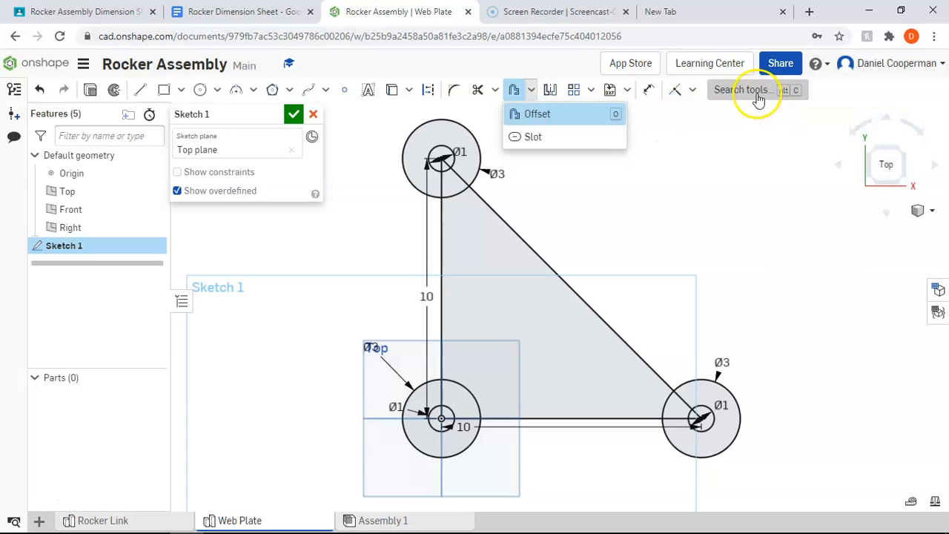
{"action": "left_click", "coordinate": [562, 115]}
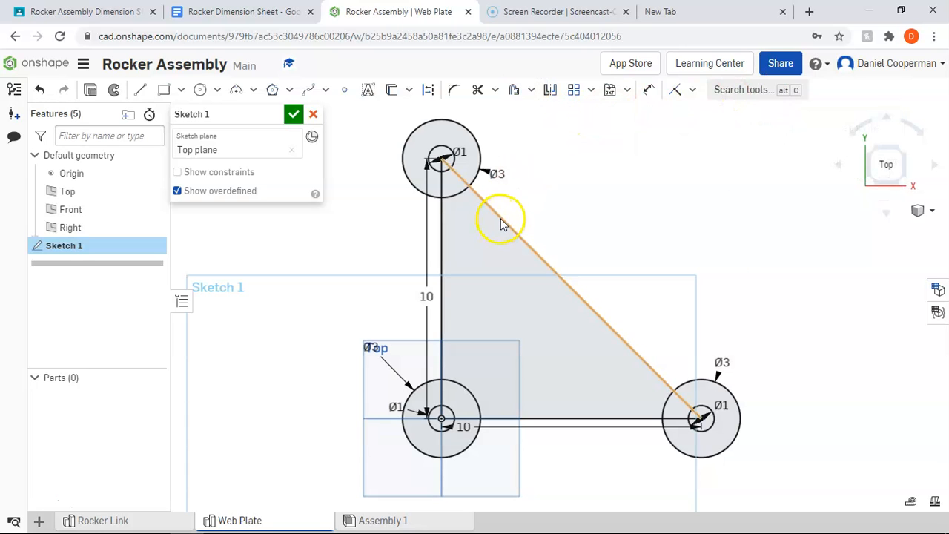
{"action": "left_click", "coordinate": [501, 218]}
{"action": "left_click", "coordinate": [443, 252]}
{"action": "left_click", "coordinate": [541, 420]}
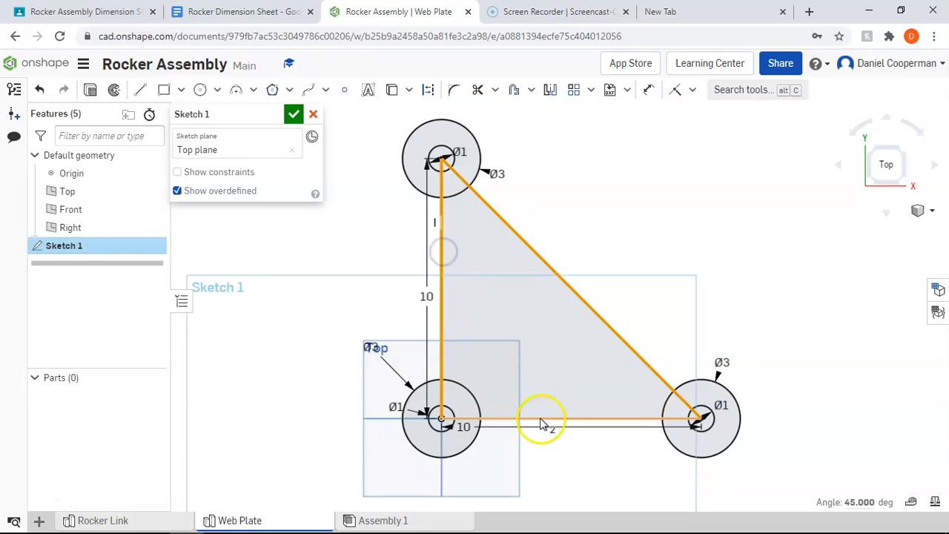
{"action": "left_click", "coordinate": [513, 90]}
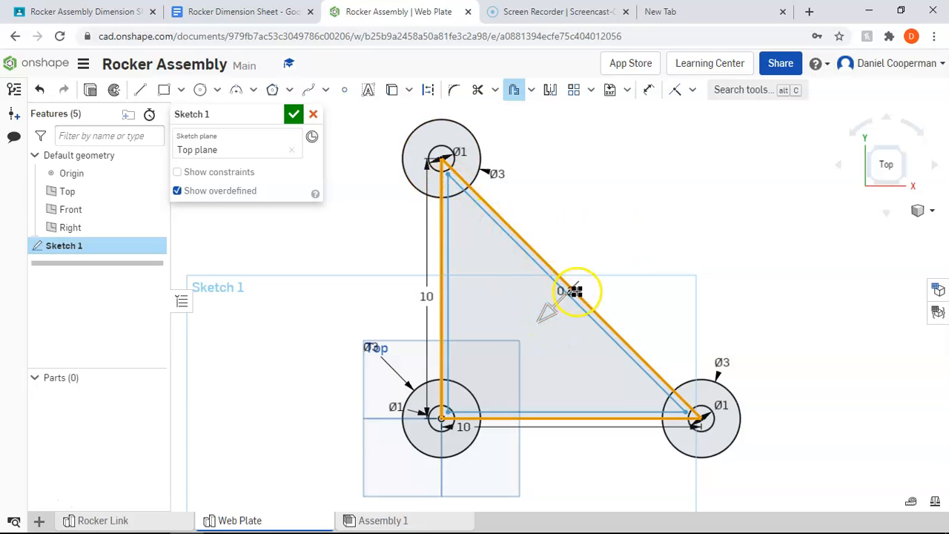
{"action": "left_click", "coordinate": [624, 225]}
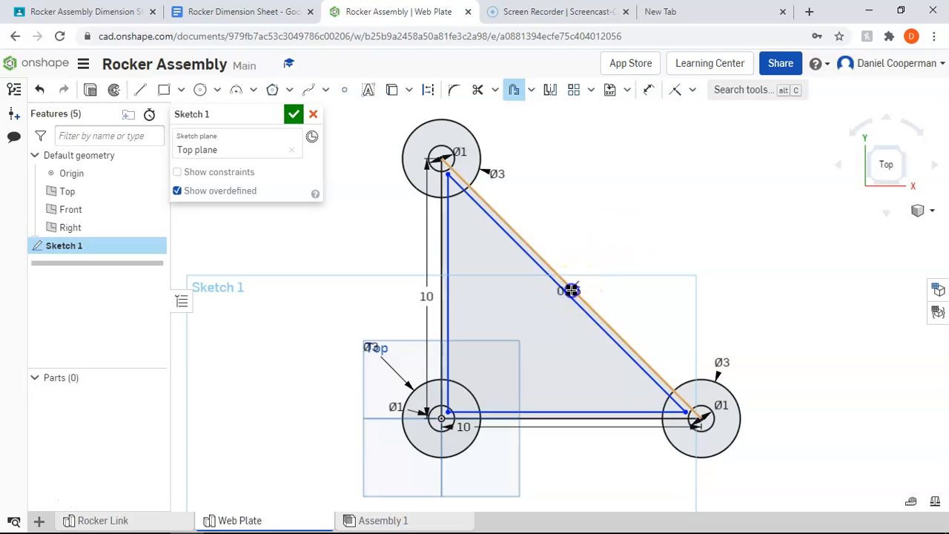
{"action": "double_click", "coordinate": [574, 288]}
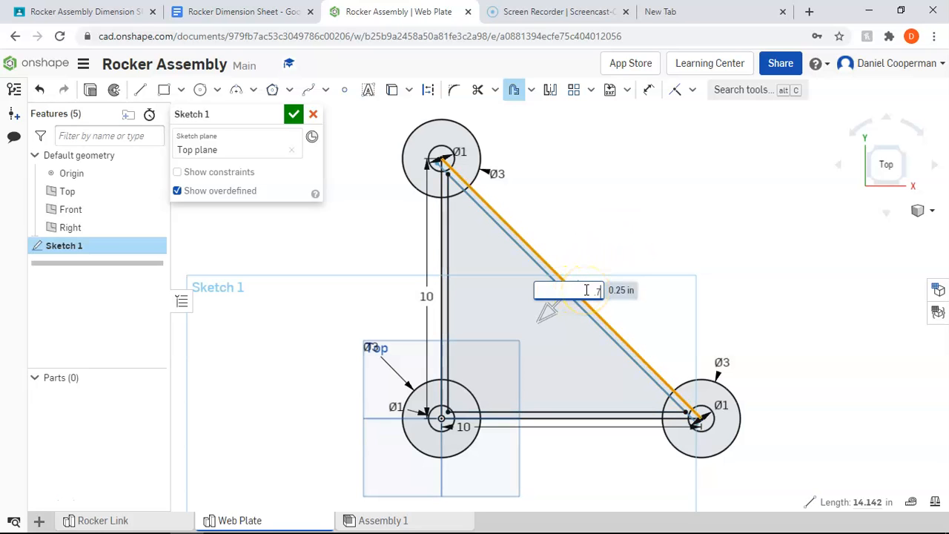
{"action": "key", "text": "Return"}
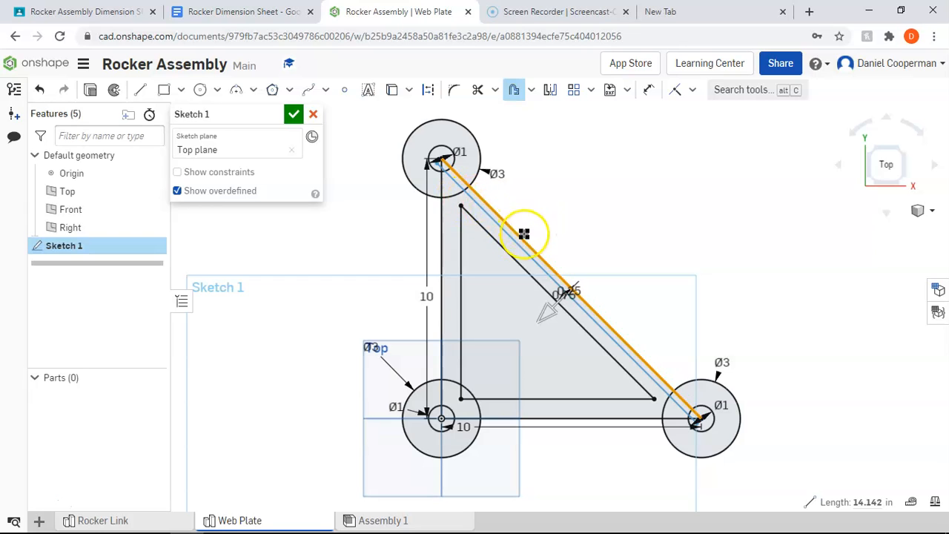
Try to offset the triangle's hypotenuse and horizontal leg outward by 0.75 in, and undo the offset.
{"action": "left_click", "coordinate": [513, 89]}
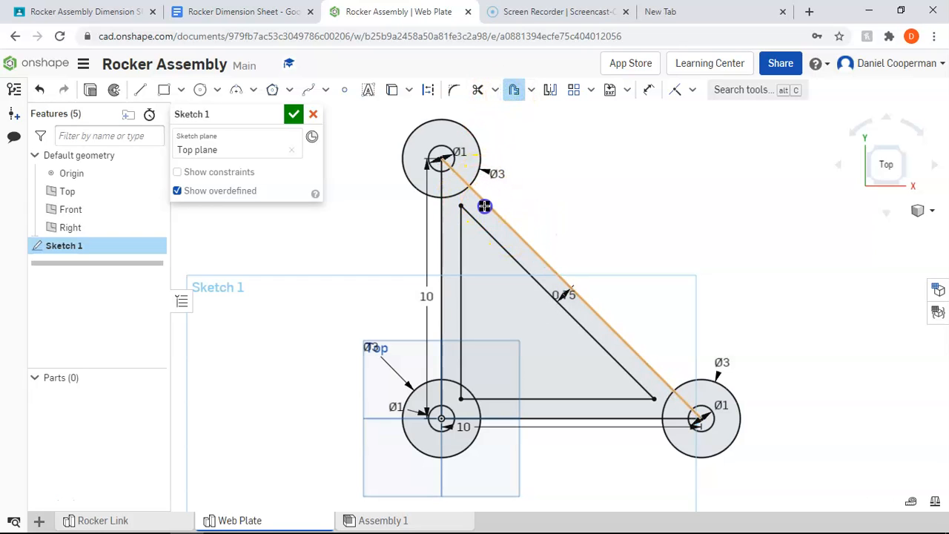
{"action": "left_click", "coordinate": [486, 205]}
{"action": "left_click", "coordinate": [538, 420]}
{"action": "left_click", "coordinate": [493, 200]}
{"action": "left_click", "coordinate": [572, 275]}
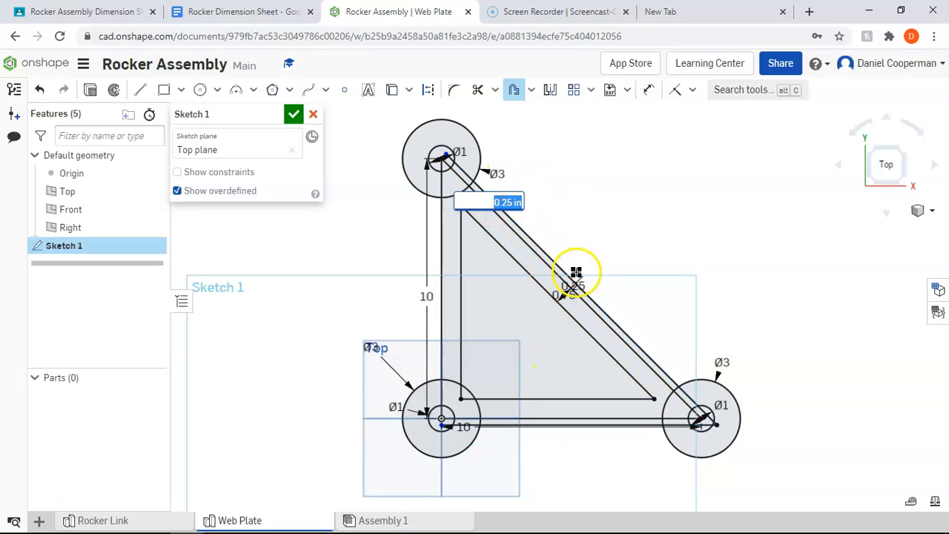
{"action": "type", "text": ".75"}
{"action": "key", "text": "Return"}
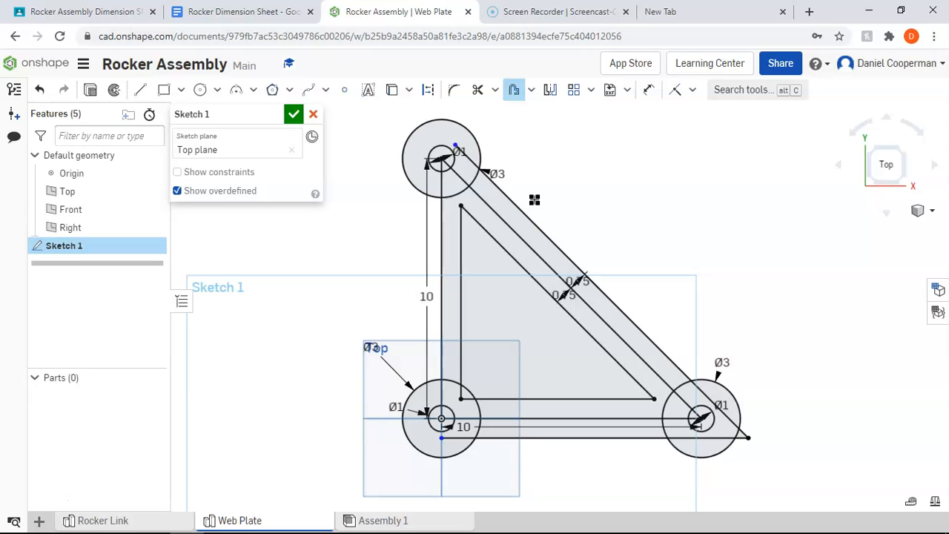
{"action": "key", "text": "ctrl+z"}
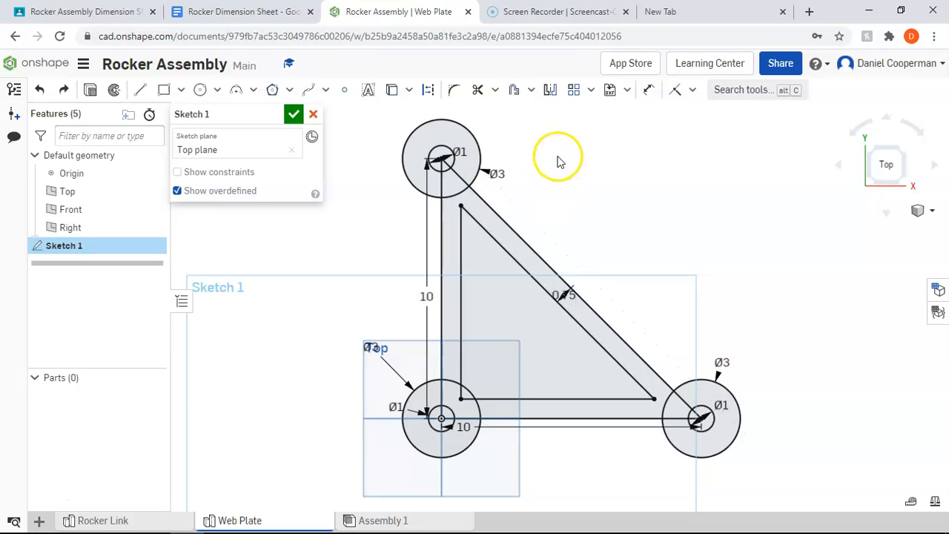
Offset all three sides of the original triangle outward by 0.75 in.
{"action": "left_click", "coordinate": [514, 92]}
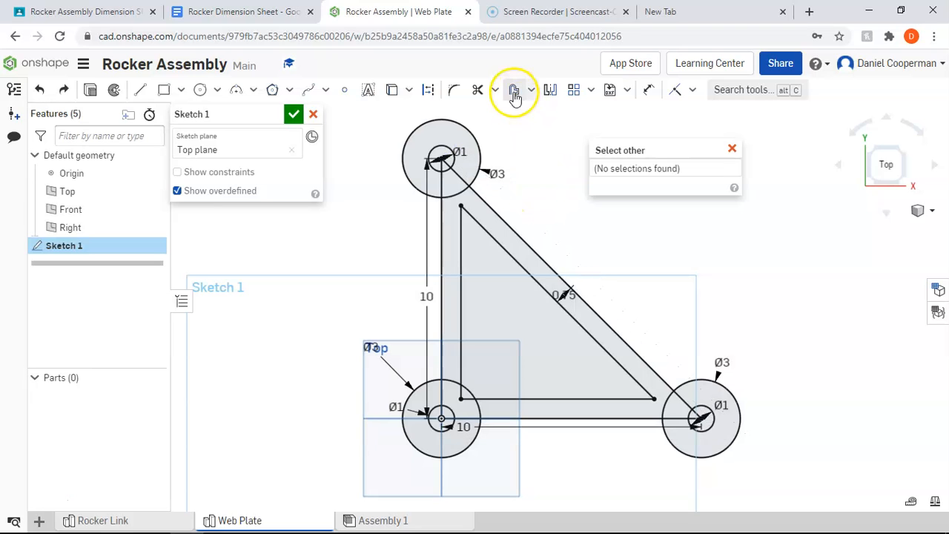
{"action": "left_click", "coordinate": [441, 238]}
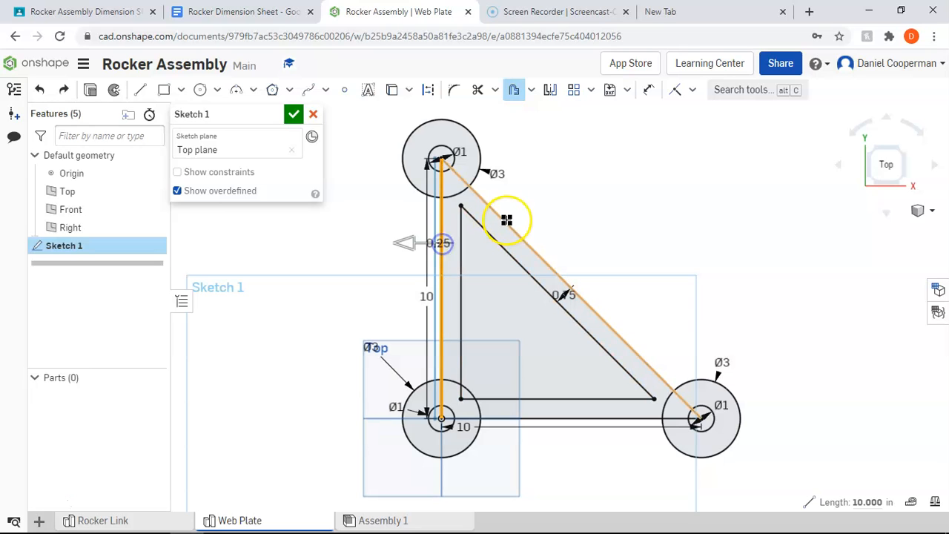
{"action": "left_click", "coordinate": [536, 419]}
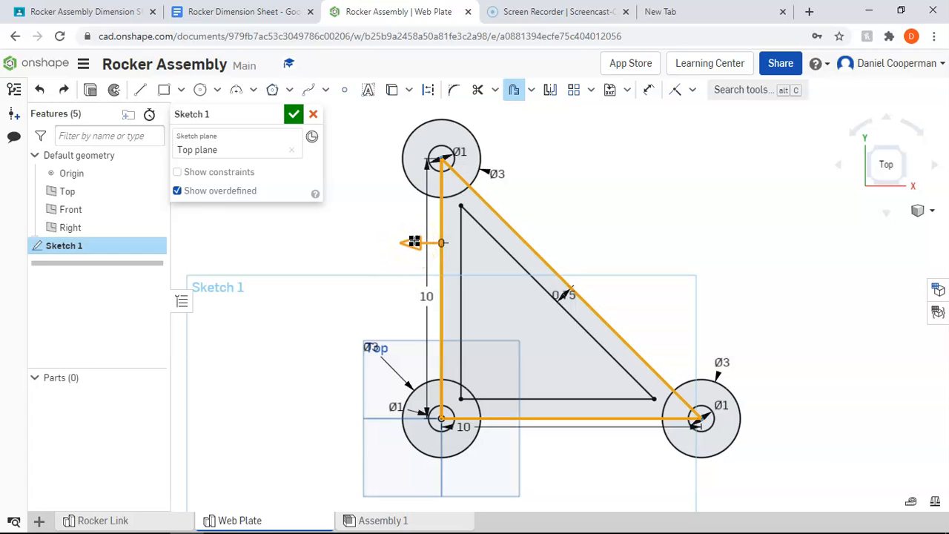
{"action": "left_click", "coordinate": [382, 241]}
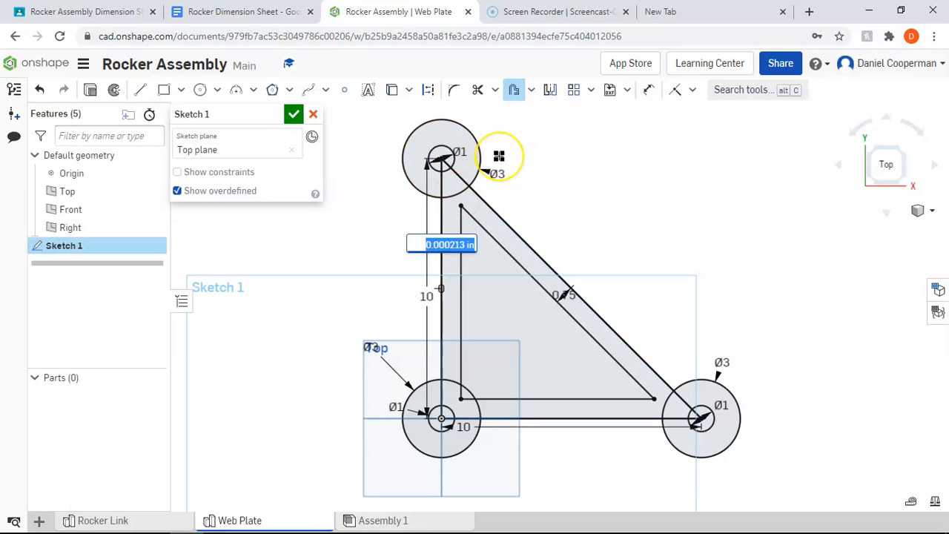
{"action": "key", "text": "BackSpace"}
{"action": "type", "text": ".75"}
{"action": "key", "text": "Return"}
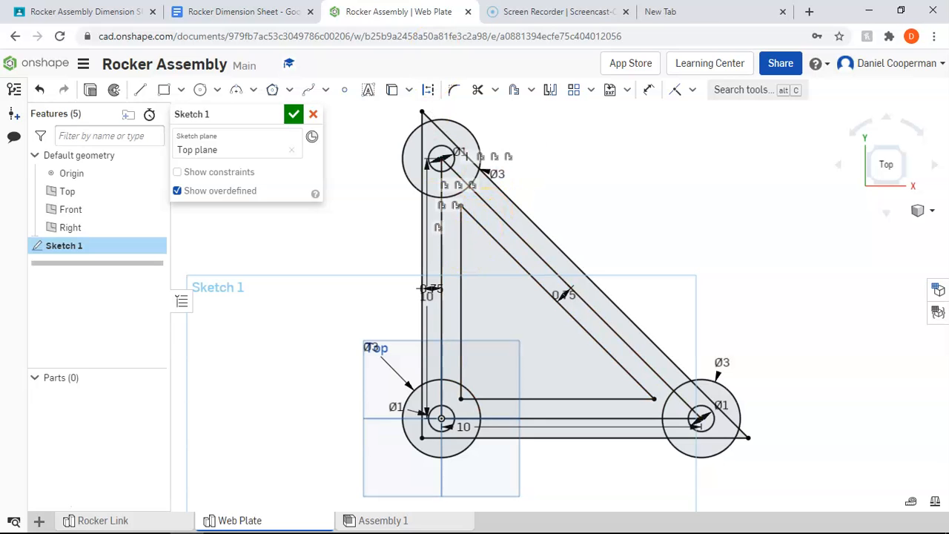
Check the cutout's corner radius in the dimension sheet and fillet the inner triangle's corner nearest the origin with a 0.5 in radius.
{"action": "left_click", "coordinate": [228, 12]}
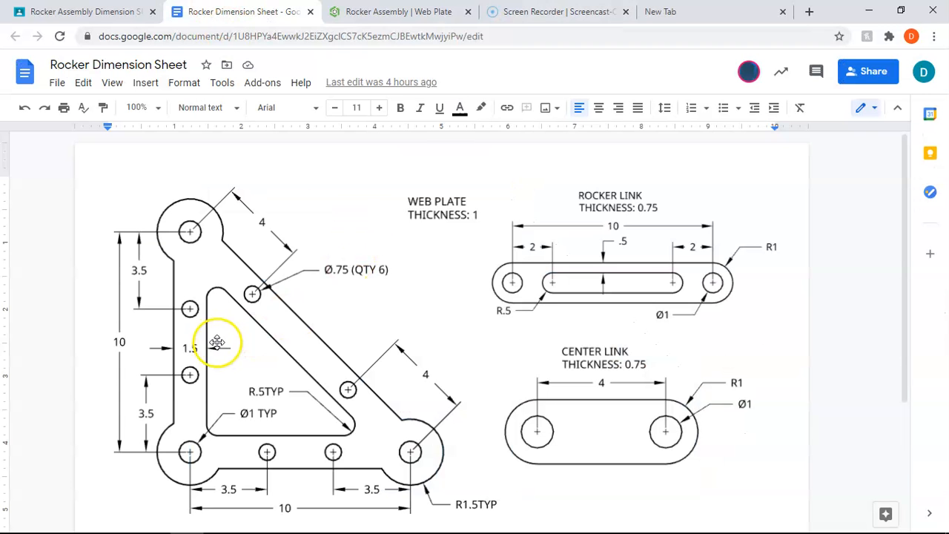
{"action": "left_click", "coordinate": [399, 12]}
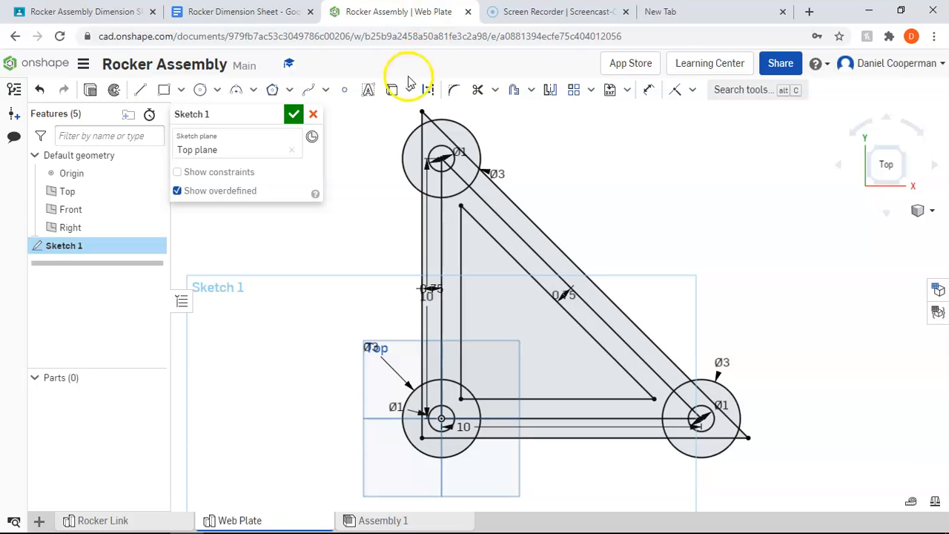
{"action": "left_click", "coordinate": [453, 91]}
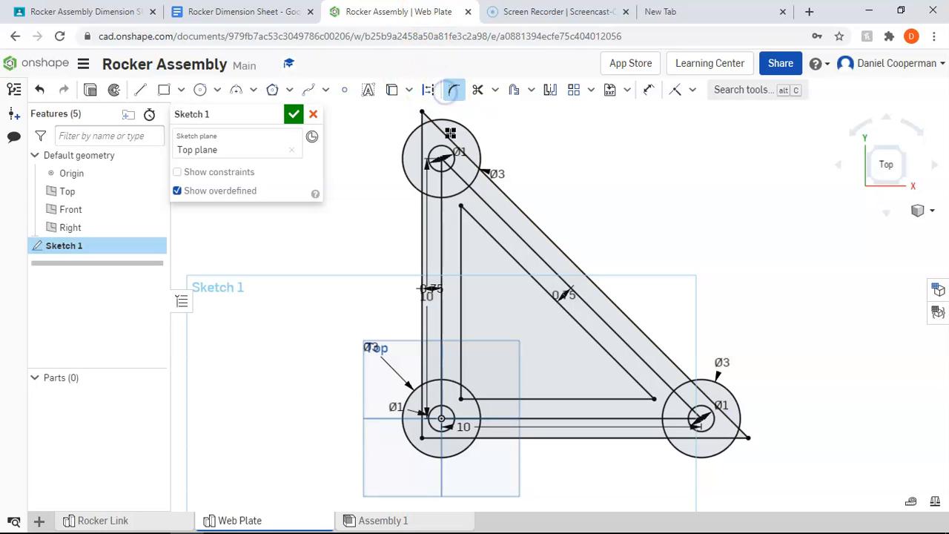
{"action": "left_click", "coordinate": [477, 225]}
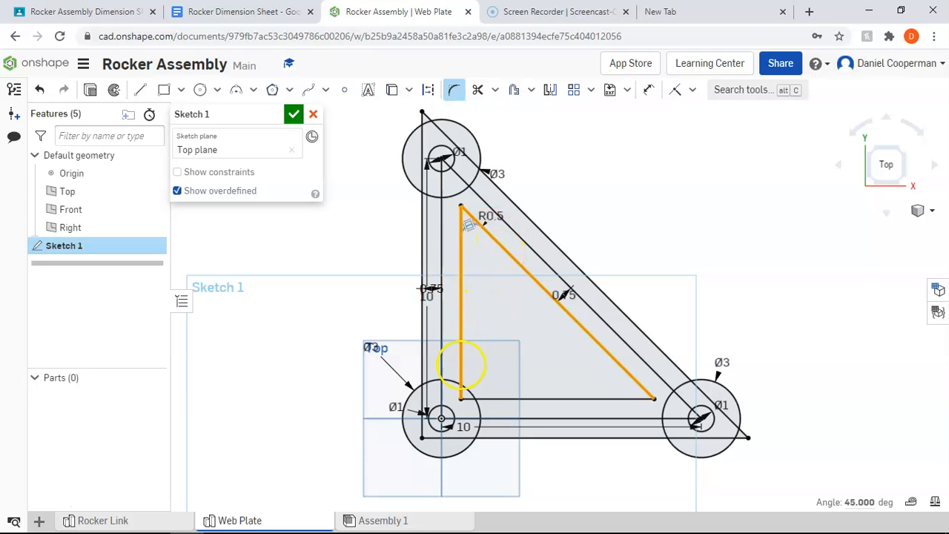
{"action": "left_click", "coordinate": [483, 401]}
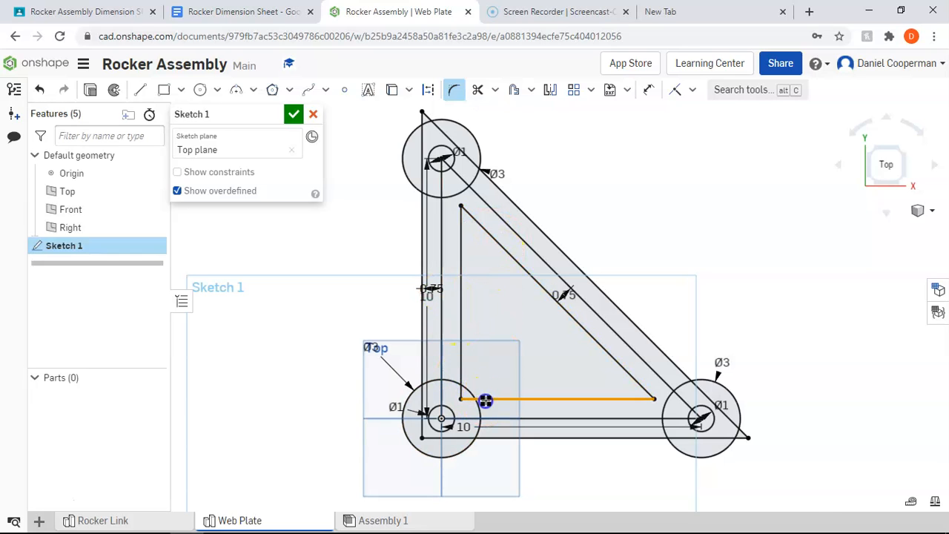
{"action": "left_click", "coordinate": [462, 370]}
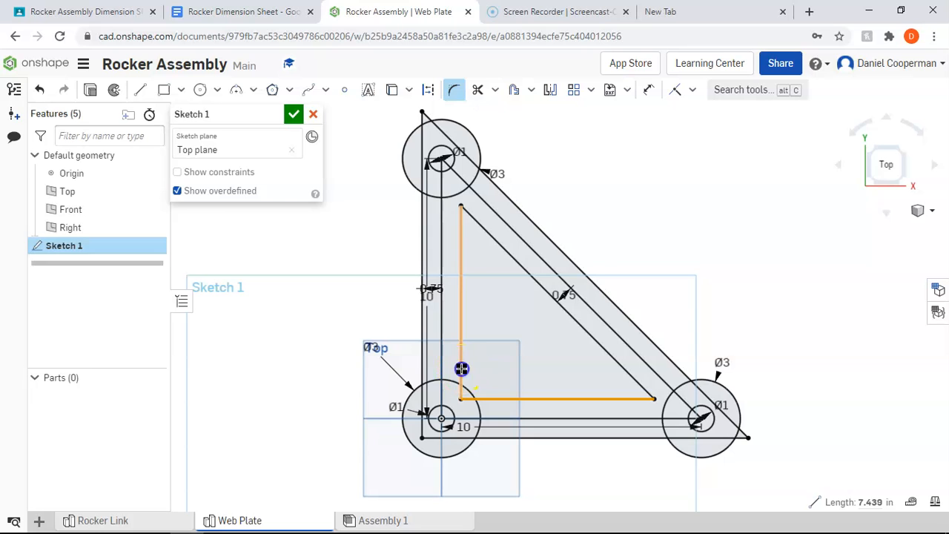
{"action": "left_click", "coordinate": [573, 218]}
Fillet the inner triangle's upper corner and the far corner of its horizontal side with a 0.5 in radius.
{"action": "left_click", "coordinate": [461, 233]}
{"action": "left_click", "coordinate": [481, 225]}
{"action": "left_click", "coordinate": [630, 195]}
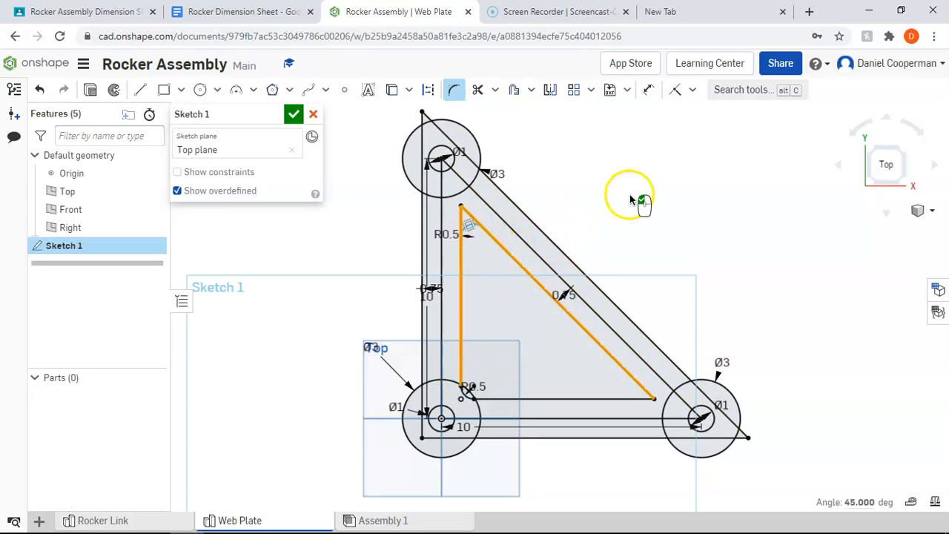
{"action": "left_click", "coordinate": [629, 369]}
{"action": "left_click", "coordinate": [626, 399]}
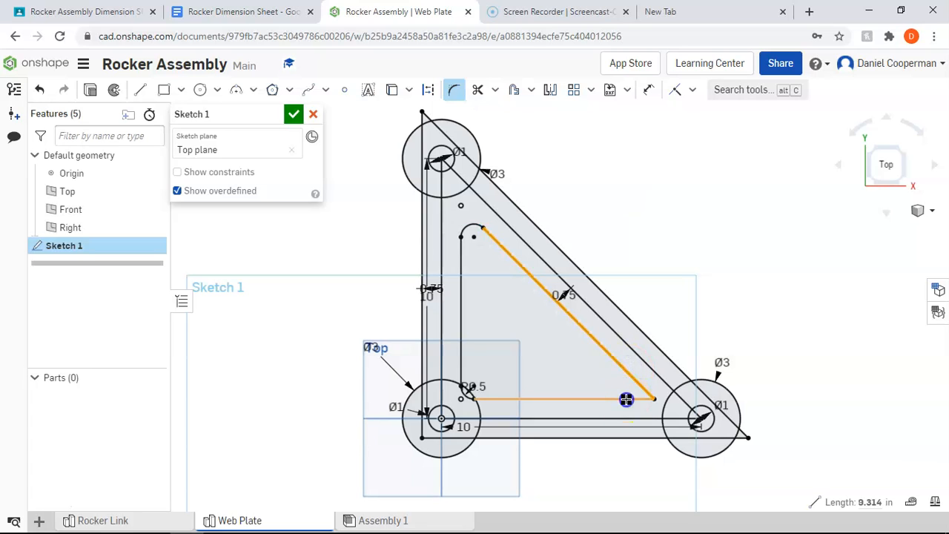
{"action": "left_click", "coordinate": [656, 195]}
{"action": "left_click", "coordinate": [644, 182]}
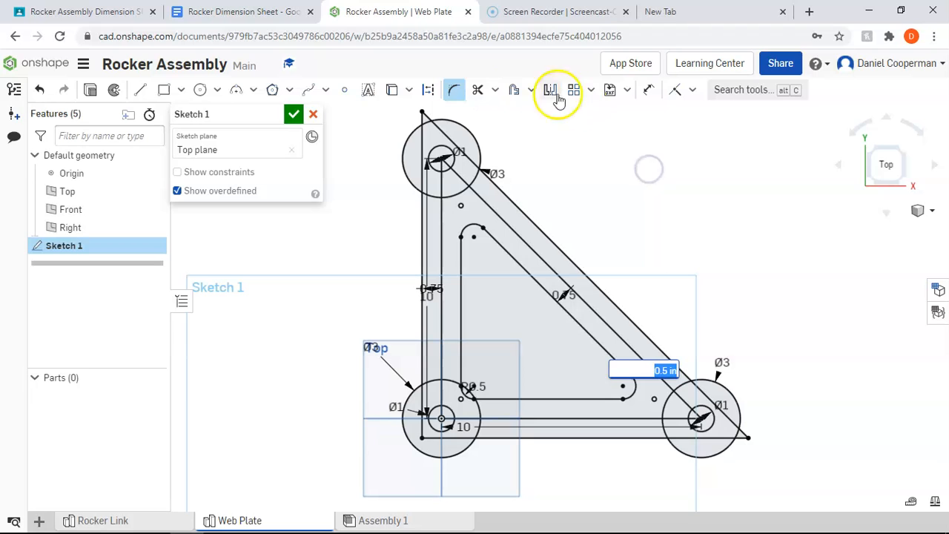
Check the diameter and spacing of the web plate's six small holes in the Rocker Dimension Sheet.
{"action": "left_click", "coordinate": [490, 10]}
{"action": "left_click", "coordinate": [239, 12]}
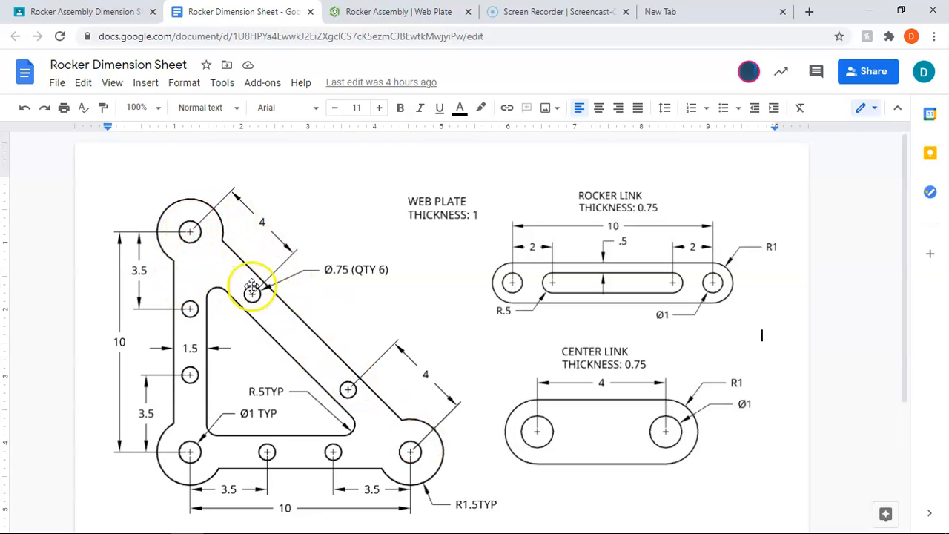
{"action": "left_click", "coordinate": [399, 11]}
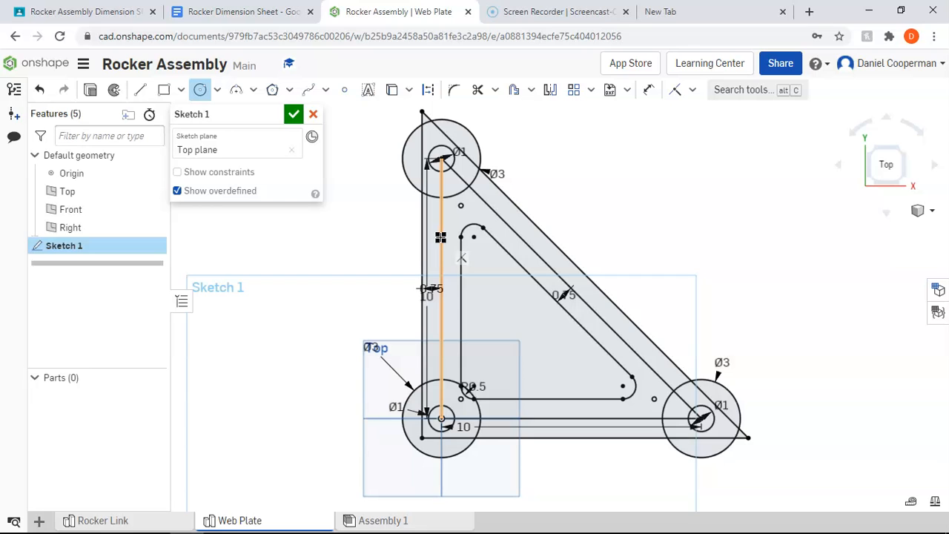
{"action": "left_click", "coordinate": [441, 237]}
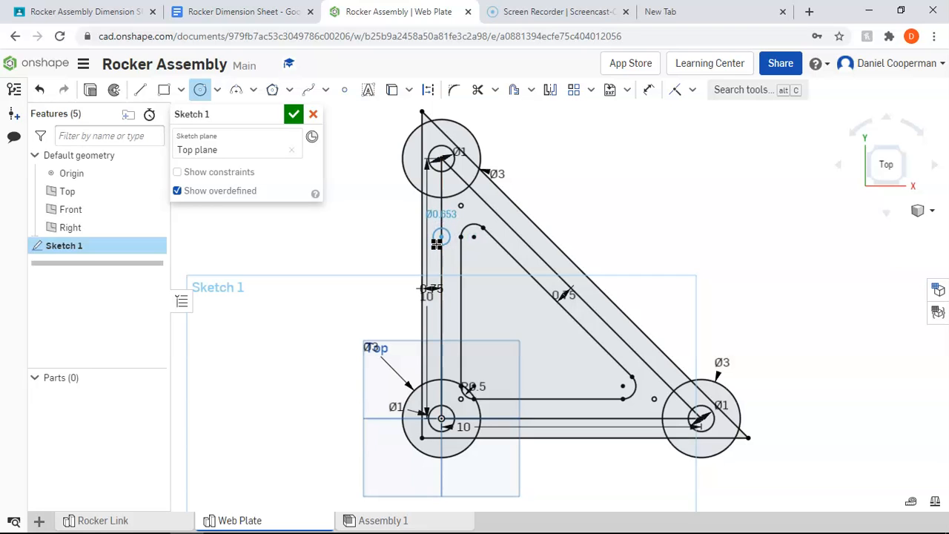
{"action": "scroll", "coordinate": [441, 239], "scroll_direction": "down", "scroll_amount": 1}
{"action": "scroll", "coordinate": [444, 237], "scroll_direction": "up", "scroll_amount": 5}
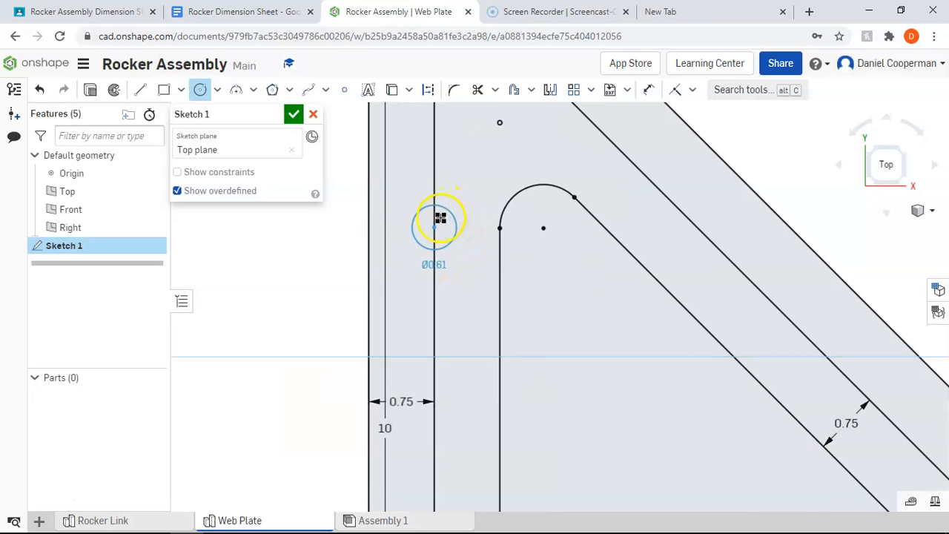
{"action": "key", "text": "Escape"}
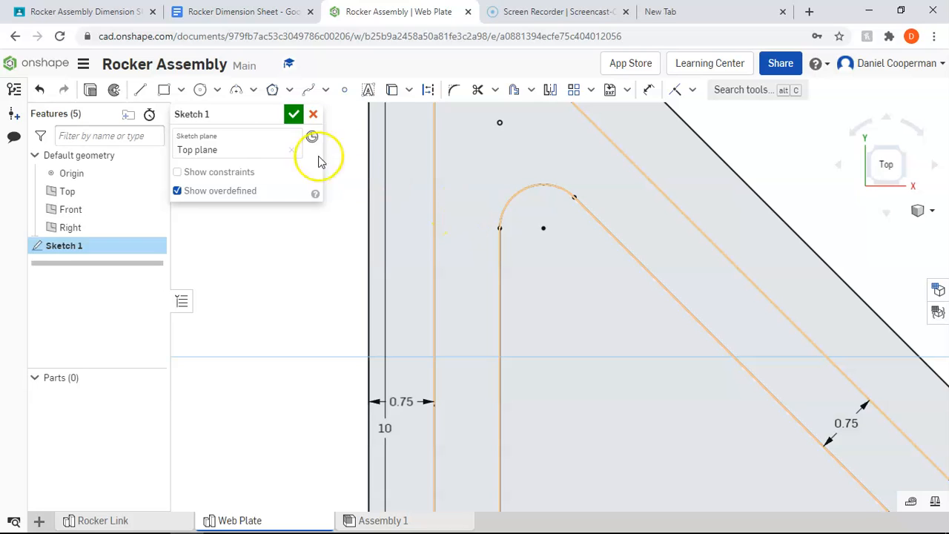
Sketch a circle about 1.52 in in diameter centred on the triangle's vertical leg and reaching the cutout's edge.
{"action": "left_click", "coordinate": [201, 90]}
{"action": "left_click", "coordinate": [436, 240]}
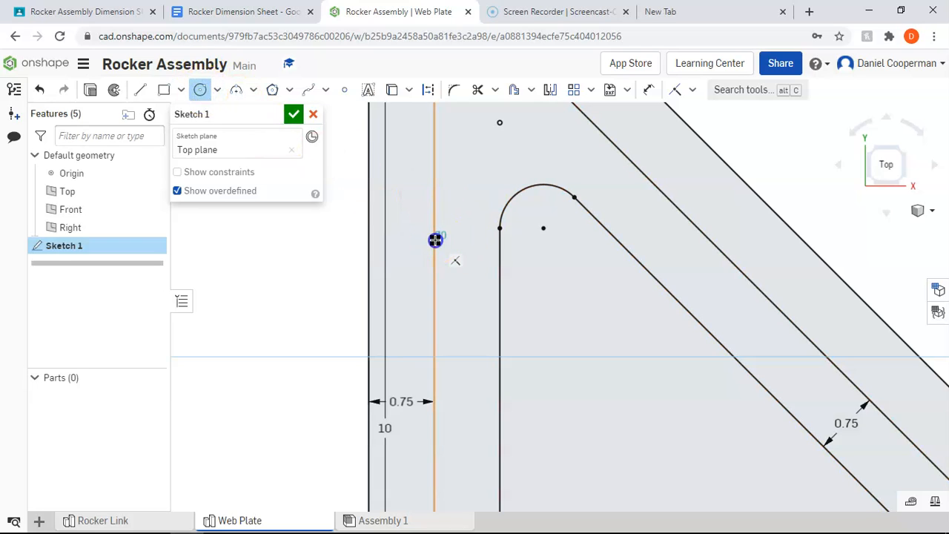
{"action": "left_click_drag", "start_coordinate": [459, 241], "coordinate": [501, 229]}
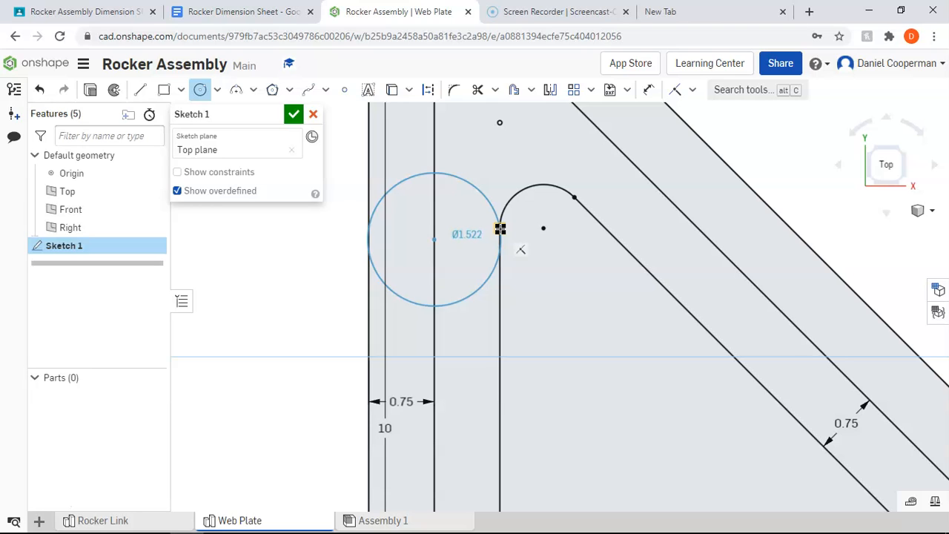
{"action": "mouse_move", "coordinate": [501, 230]}
{"action": "left_mouse_down"}
{"action": "mouse_move", "coordinate": [487, 218]}
{"action": "mouse_move", "coordinate": [503, 226]}
{"action": "left_mouse_up"}
{"action": "mouse_move", "coordinate": [502, 228]}
{"action": "left_mouse_down"}
{"action": "mouse_move", "coordinate": [474, 237]}
{"action": "mouse_move", "coordinate": [501, 228]}
{"action": "left_mouse_up"}
Try to set the new circle's diameter to 1 in, and undo the dimension and the circle.
{"action": "key", "text": "d"}
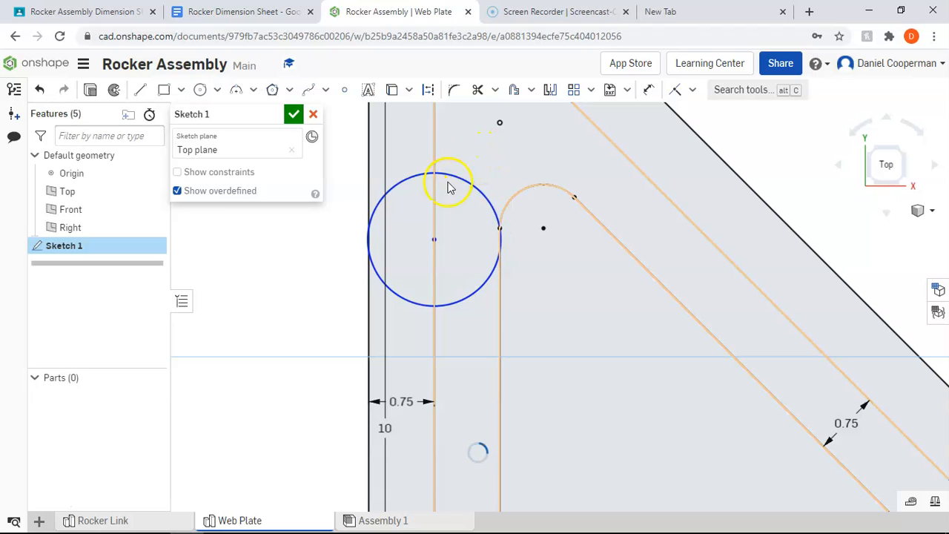
{"action": "left_click", "coordinate": [461, 178]}
{"action": "left_click", "coordinate": [512, 152]}
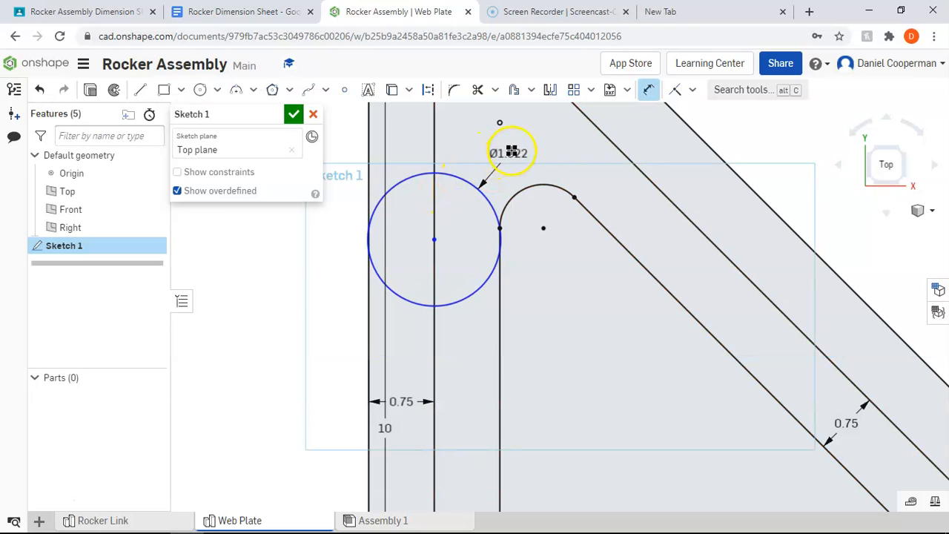
{"action": "key", "text": "Return"}
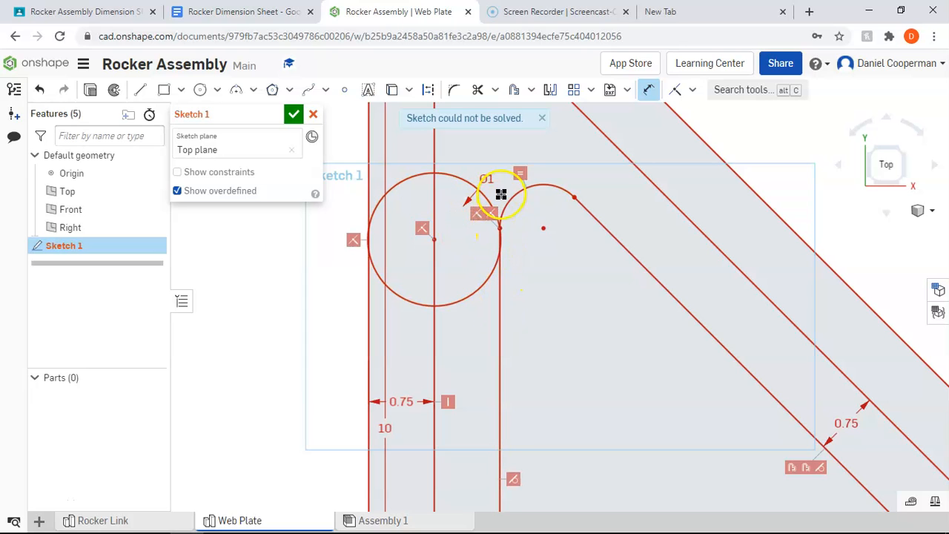
{"action": "left_click", "coordinate": [546, 119]}
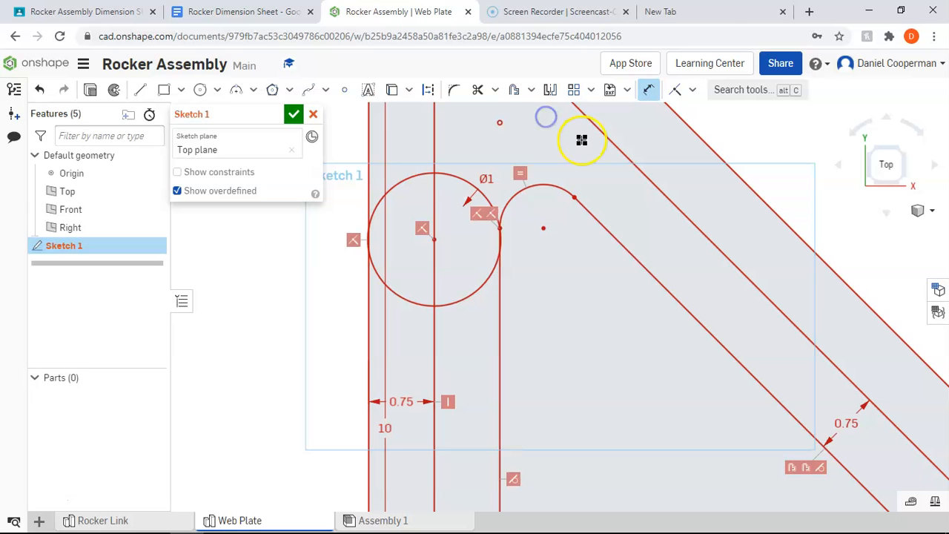
{"action": "key", "text": "ctrl+z"}
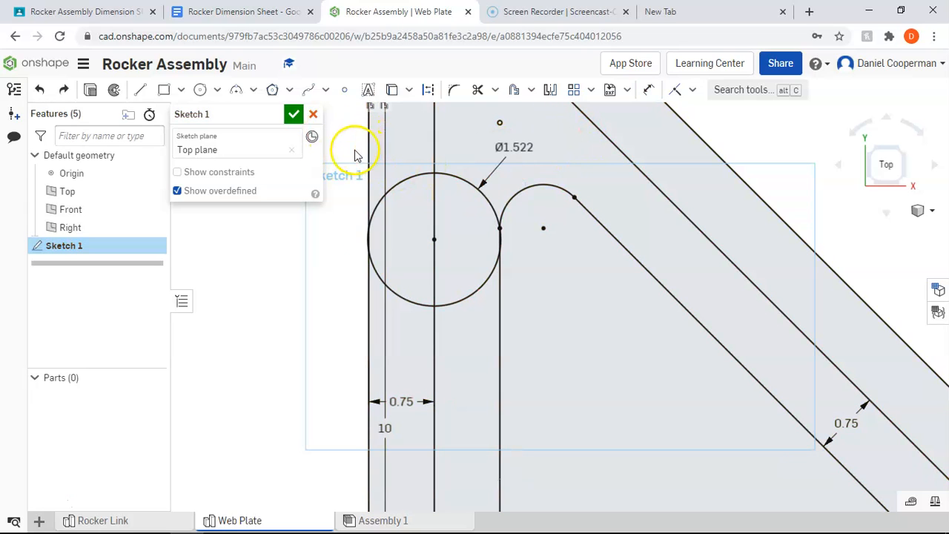
{"action": "key", "text": "ctrl+z"}
{"action": "key", "text": "ctrl+z"}
Sketch two circles centred on the triangle's vertical leg, about 0.8 in and 0.65 in in diameter, one below the other.
{"action": "left_click", "coordinate": [199, 90]}
{"action": "left_click", "coordinate": [433, 218]}
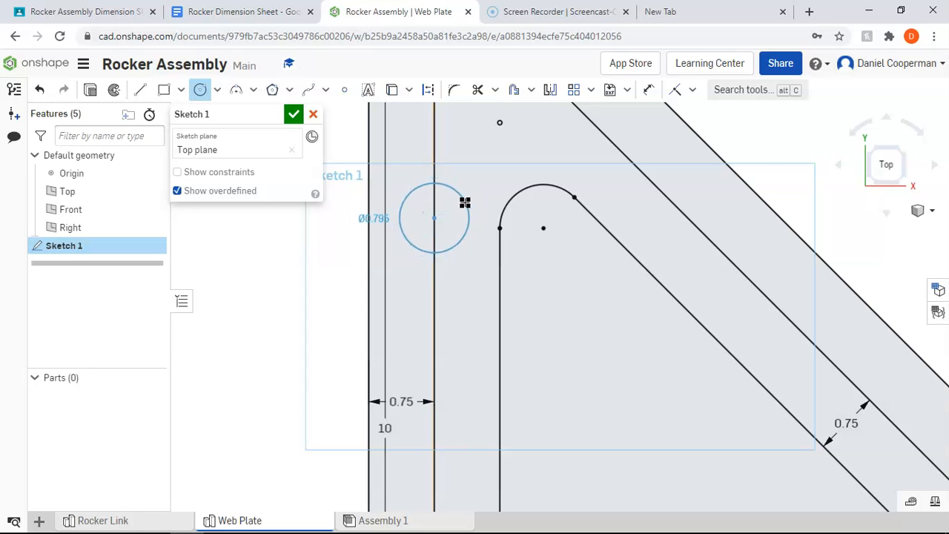
{"action": "left_click", "coordinate": [466, 202]}
{"action": "left_click", "coordinate": [434, 342]}
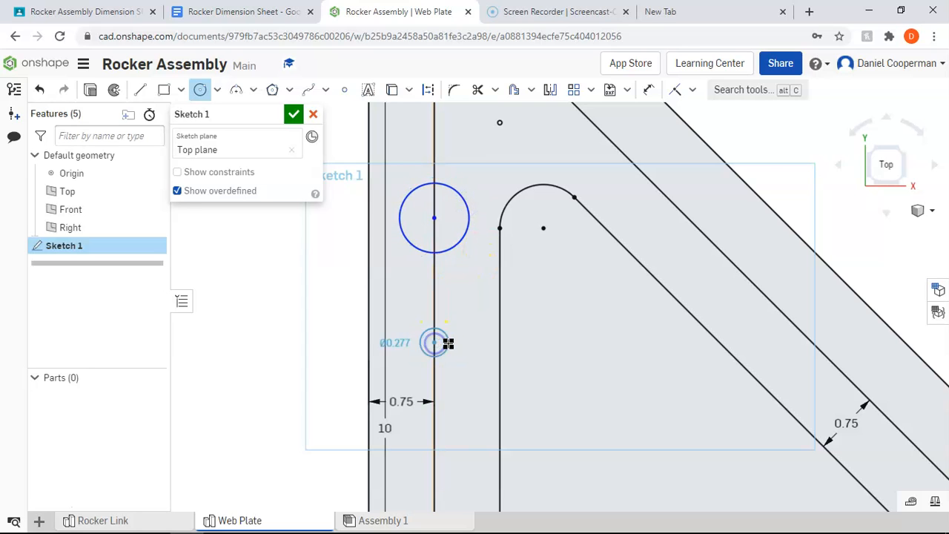
{"action": "left_click", "coordinate": [462, 346]}
Sketch two circles centred on the triangle's hypotenuse near its upper end, about 0.65 in and 0.54 in in diameter.
{"action": "middle_click_drag", "start_coordinate": [566, 276], "coordinate": [538, 380]}
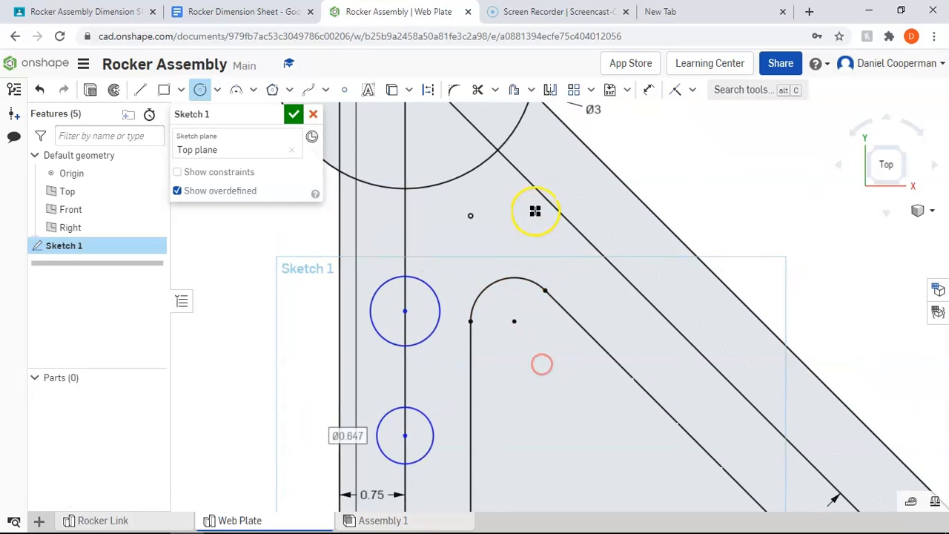
{"action": "left_click", "coordinate": [539, 190]}
{"action": "left_click", "coordinate": [567, 189]}
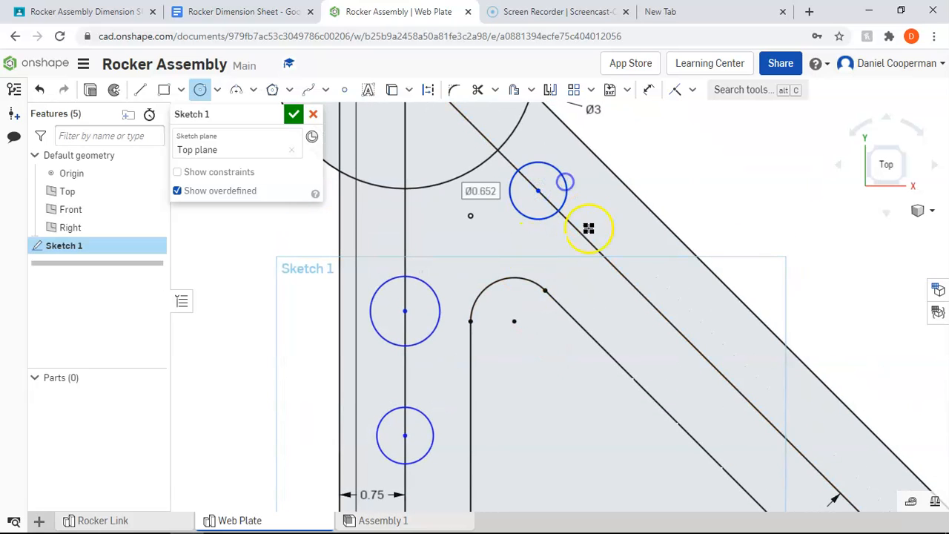
{"action": "left_click", "coordinate": [660, 313]}
{"action": "left_click", "coordinate": [642, 293]}
{"action": "scroll", "coordinate": [602, 346], "scroll_direction": "up", "scroll_amount": 3}
{"action": "scroll", "coordinate": [594, 340], "scroll_direction": "down", "scroll_amount": 4}
Sketch two circles centred on the triangle's horizontal leg, about 0.6 in and 0.86 in in diameter.
{"action": "middle_click_drag", "start_coordinate": [616, 398], "coordinate": [634, 231]}
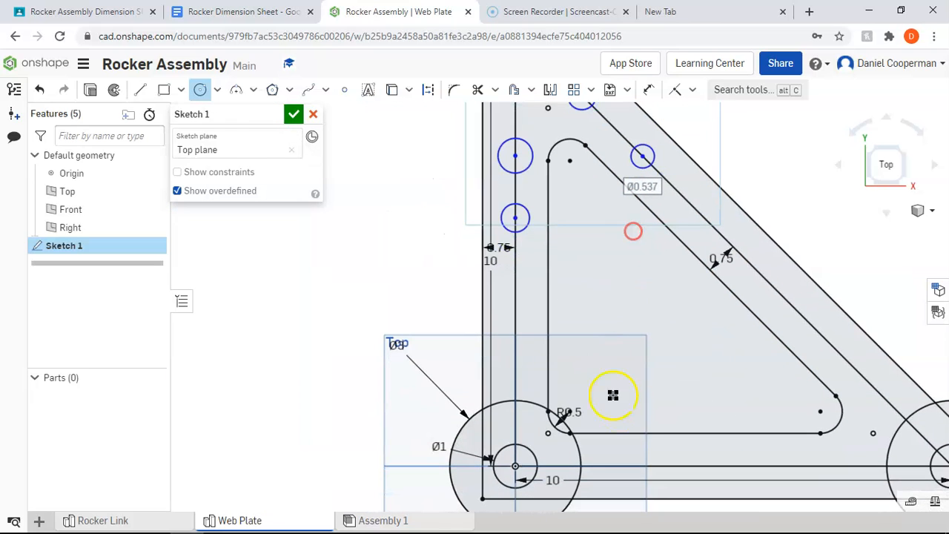
{"action": "left_click", "coordinate": [627, 466]}
{"action": "left_click", "coordinate": [639, 459]}
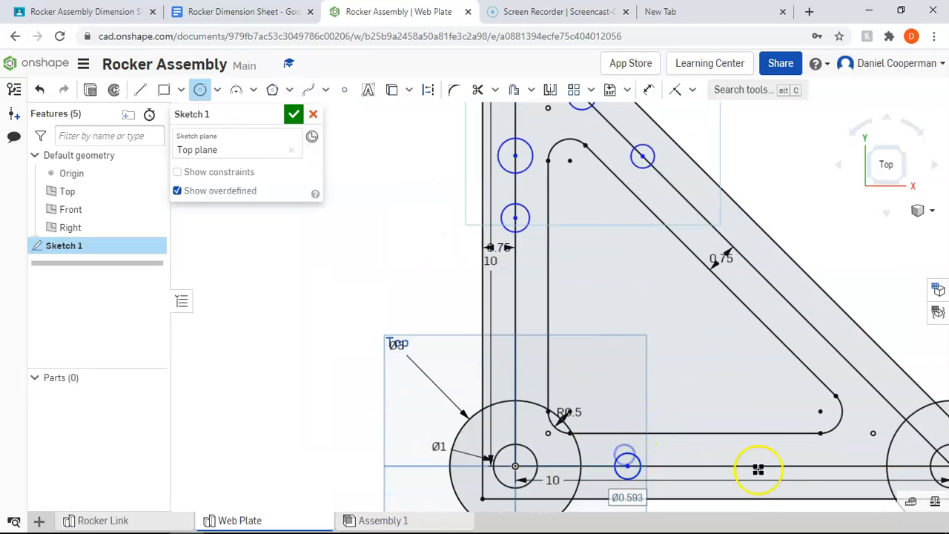
{"action": "left_click", "coordinate": [772, 465]}
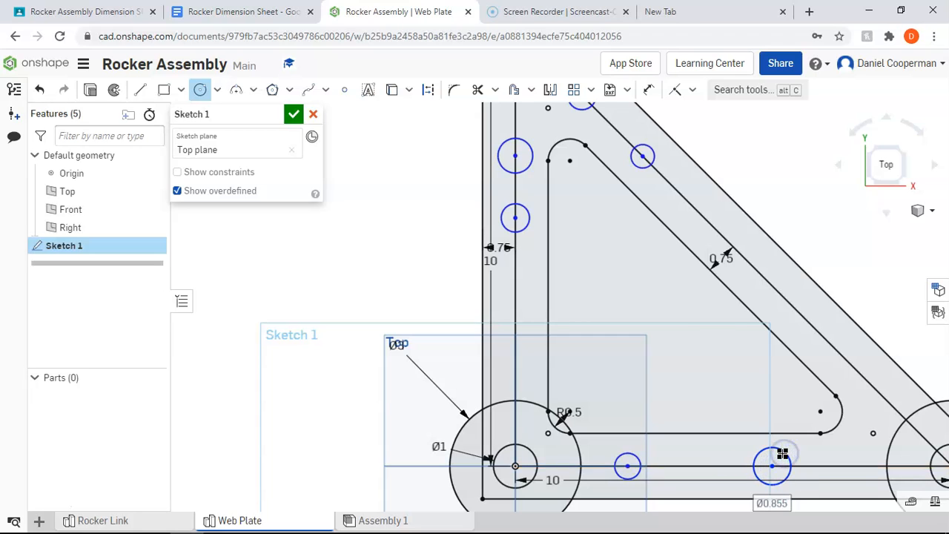
{"action": "left_click", "coordinate": [783, 454]}
{"action": "key", "text": "Escape"}
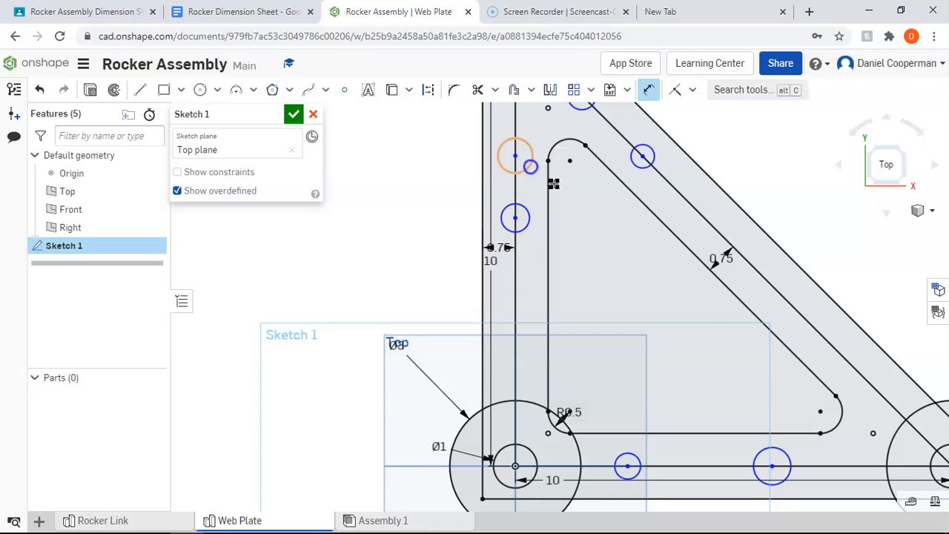
Dimension the two small circles on the vertical leg to 1 in in diameter.
{"action": "left_click", "coordinate": [558, 191]}
{"action": "type", "text": "1"}
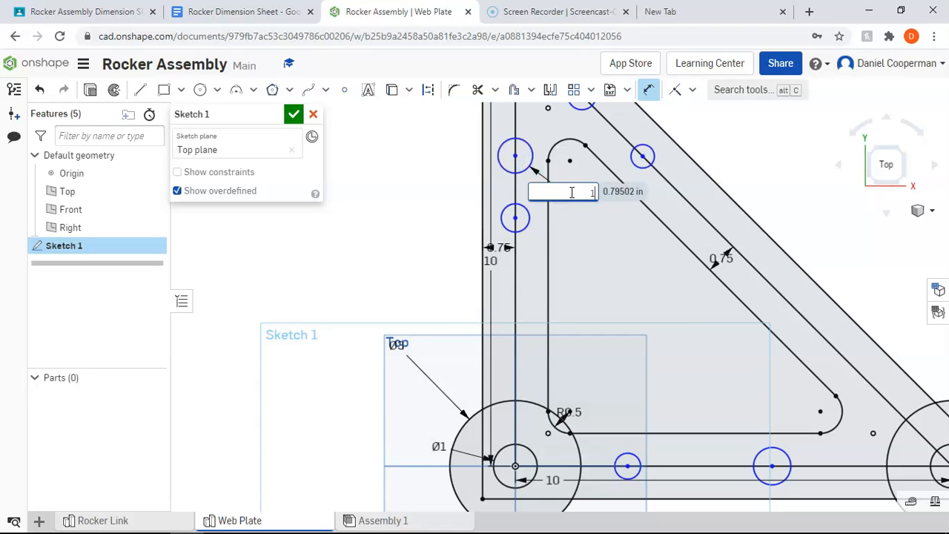
{"action": "left_click", "coordinate": [523, 217]}
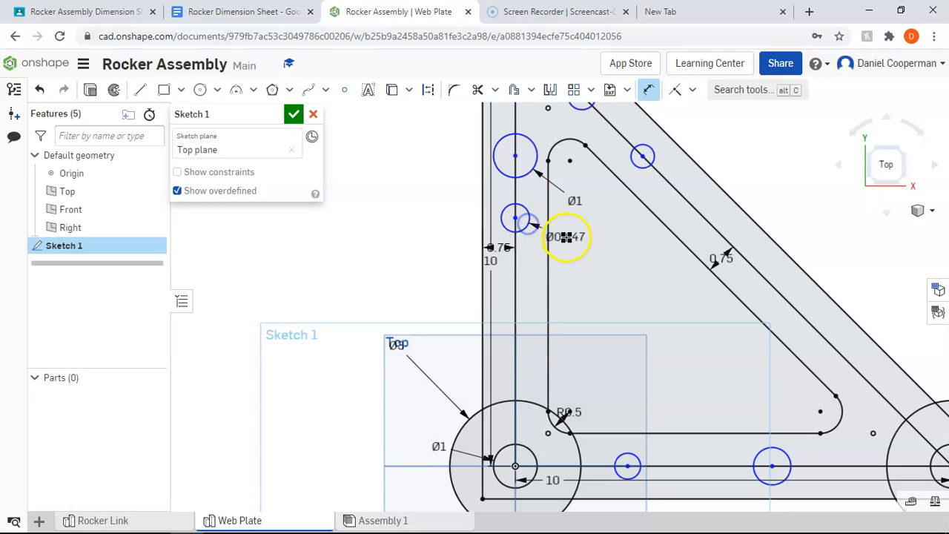
{"action": "left_click", "coordinate": [566, 237]}
{"action": "type", "text": "1"}
{"action": "left_click", "coordinate": [655, 339]}
Dimension the two small circles on the horizontal leg to 1 in in diameter.
{"action": "left_click", "coordinate": [631, 466]}
{"action": "left_click", "coordinate": [602, 407]}
{"action": "type", "text": "1"}
{"action": "left_click", "coordinate": [741, 434]}
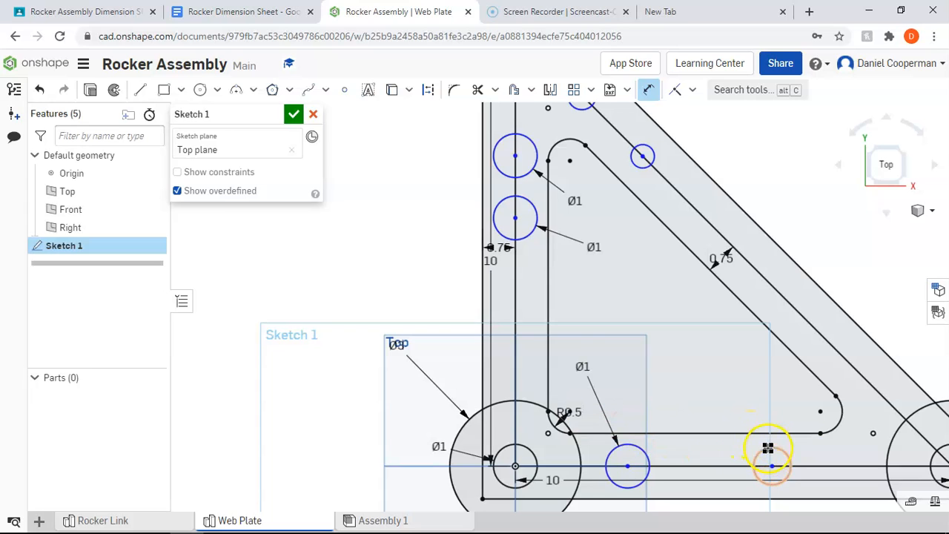
{"action": "left_click", "coordinate": [770, 448]}
{"action": "left_click", "coordinate": [741, 412]}
{"action": "left_click", "coordinate": [682, 294]}
Dimension the two small circles on the hypotenuse to 1 in in diameter.
{"action": "middle_click_drag", "start_coordinate": [659, 268], "coordinate": [693, 342]}
{"action": "left_click", "coordinate": [626, 162]}
{"action": "left_click", "coordinate": [678, 151]}
{"action": "type", "text": "1"}
{"action": "key", "text": "Return"}
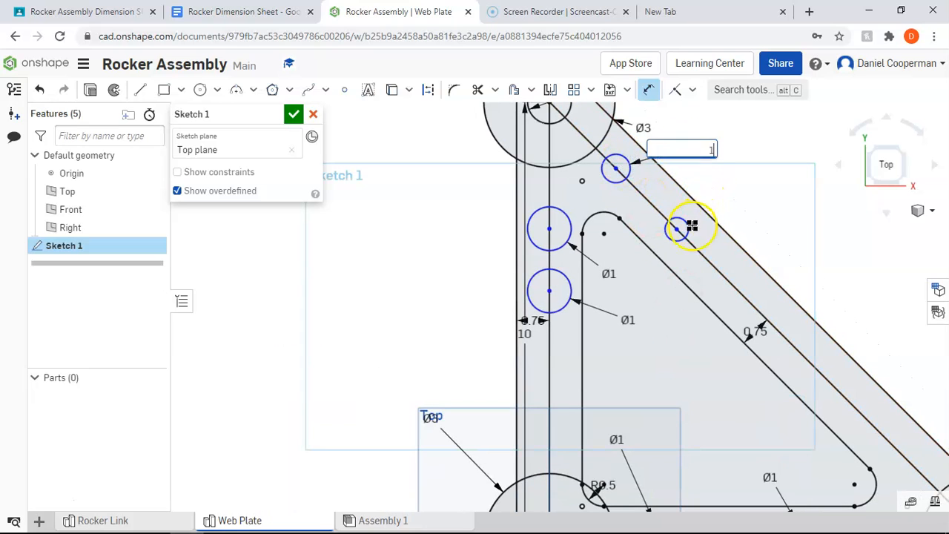
{"action": "left_click", "coordinate": [678, 215]}
{"action": "left_click", "coordinate": [742, 196]}
{"action": "type", "text": "1"}
{"action": "key", "text": "Return"}
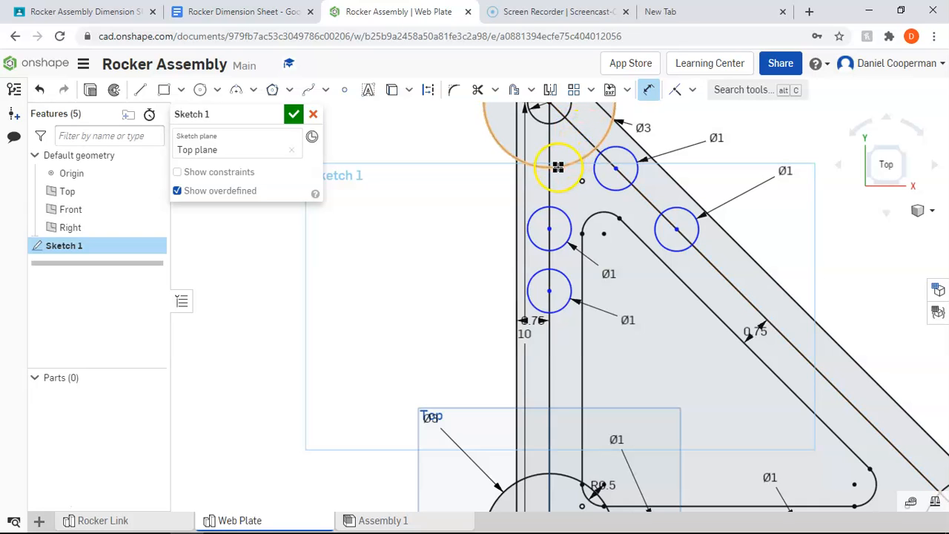
Set the vertical distance from the top corner hole's centre to the upper small hole on the vertical leg to 3.5 in.
{"action": "left_click", "coordinate": [552, 134]}
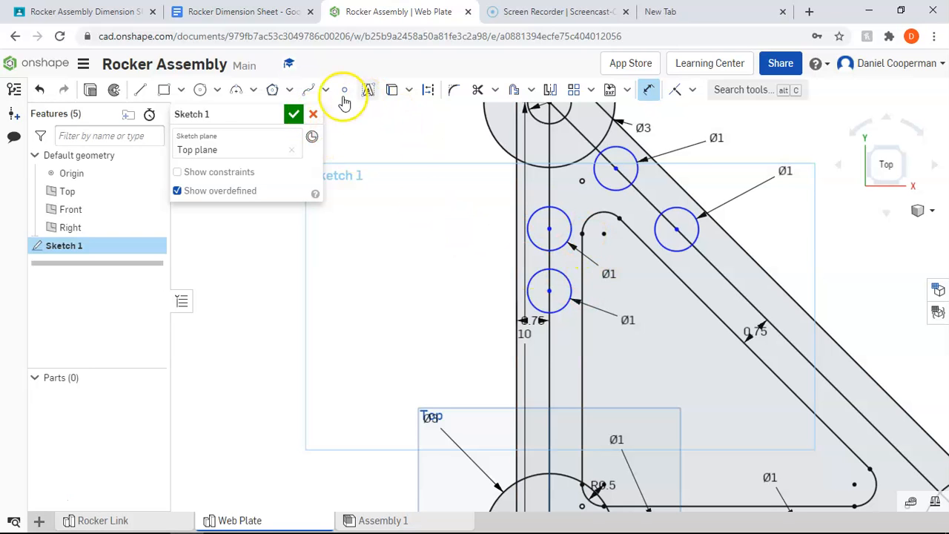
{"action": "middle_click_drag", "start_coordinate": [483, 216], "coordinate": [470, 275]}
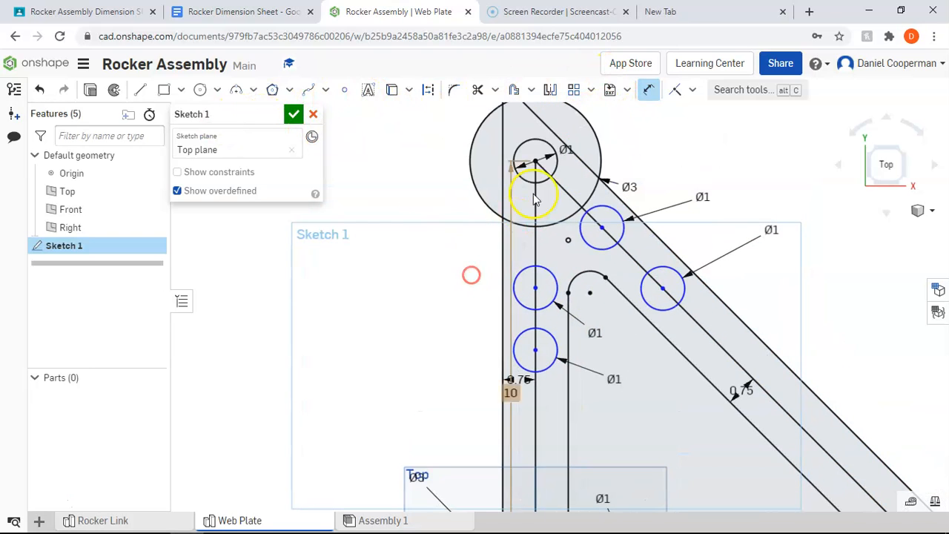
{"action": "left_click", "coordinate": [539, 278]}
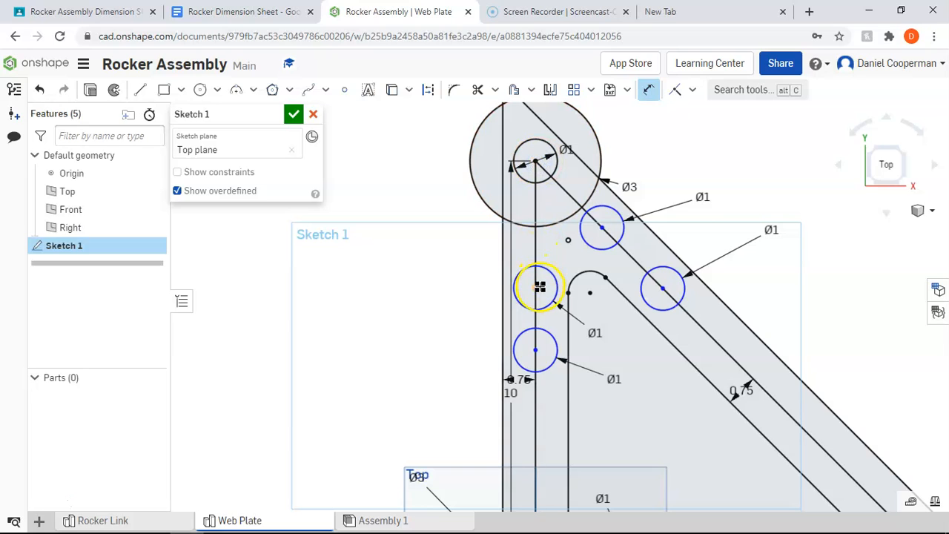
{"action": "left_click", "coordinate": [434, 210]}
{"action": "type", "text": "3.5"}
{"action": "key", "text": "Return"}
{"action": "left_click", "coordinate": [575, 285]}
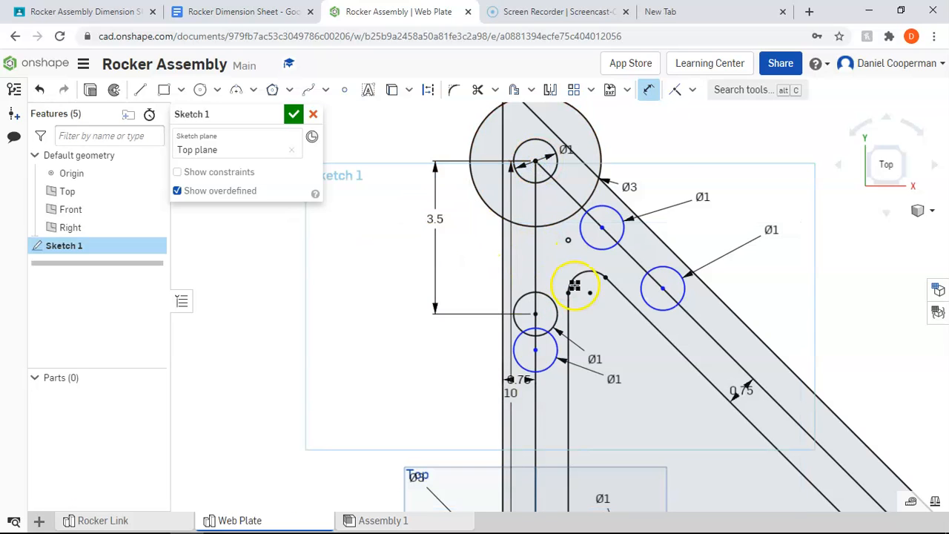
{"action": "left_click", "coordinate": [536, 314]}
{"action": "left_click", "coordinate": [536, 349]}
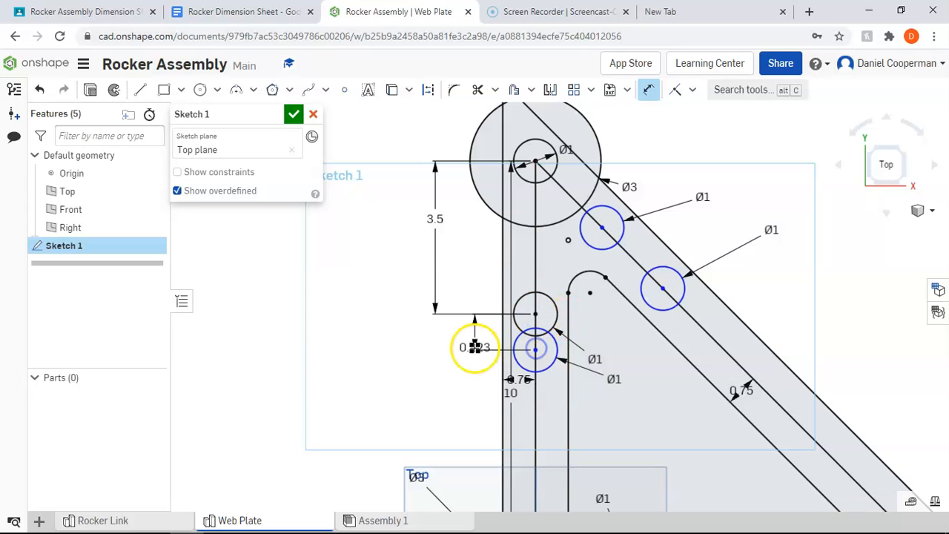
{"action": "left_click", "coordinate": [476, 353]}
Set the vertical distance from the origin to the lower small hole on the vertical leg to 3.5 in.
{"action": "left_click", "coordinate": [532, 340]}
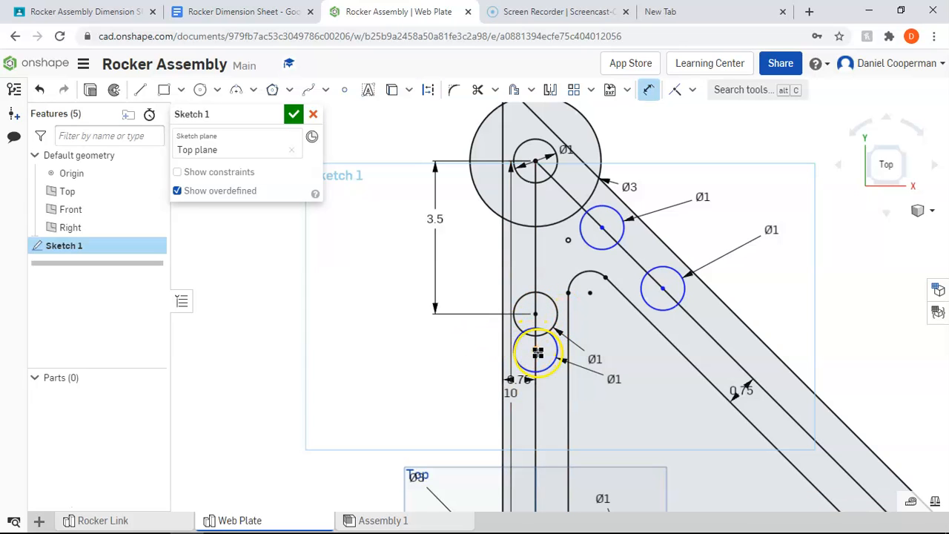
{"action": "middle_click_drag", "start_coordinate": [589, 436], "coordinate": [626, 180]}
{"action": "left_click", "coordinate": [572, 346]}
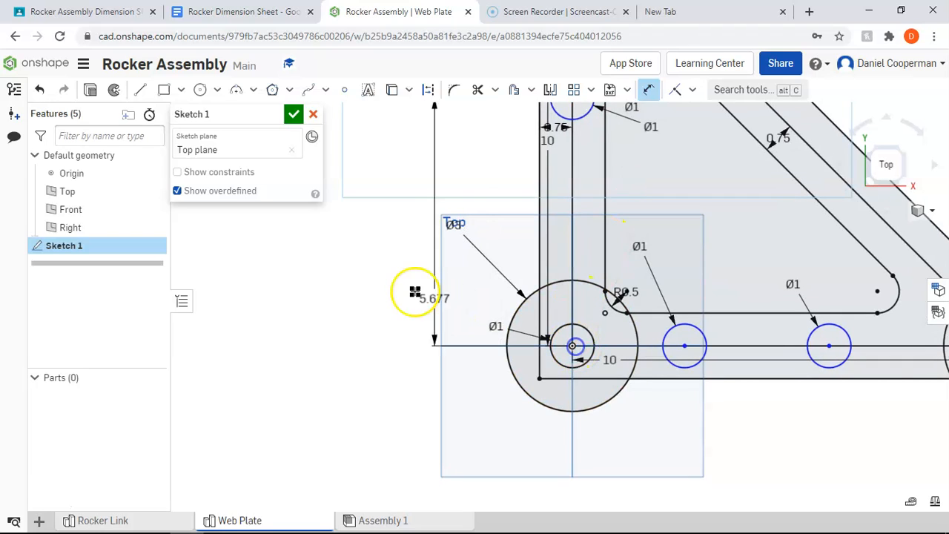
{"action": "left_click", "coordinate": [403, 278]}
{"action": "type", "text": "3"}
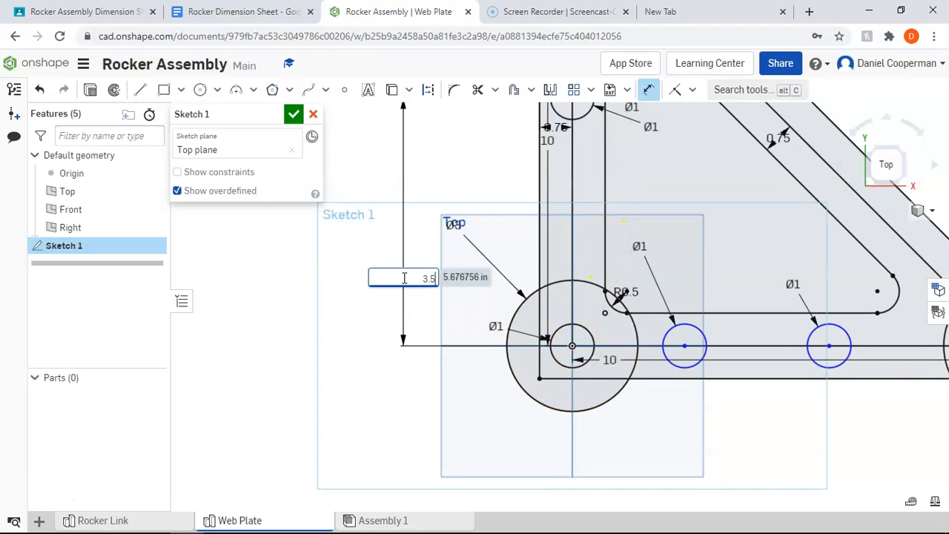
{"action": "type", "text": ".5"}
{"action": "key", "text": "Return"}
{"action": "left_click", "coordinate": [495, 313]}
Set the horizontal distance from the origin to the nearer small hole on the horizontal leg to 3.5 in.
{"action": "left_click", "coordinate": [578, 355]}
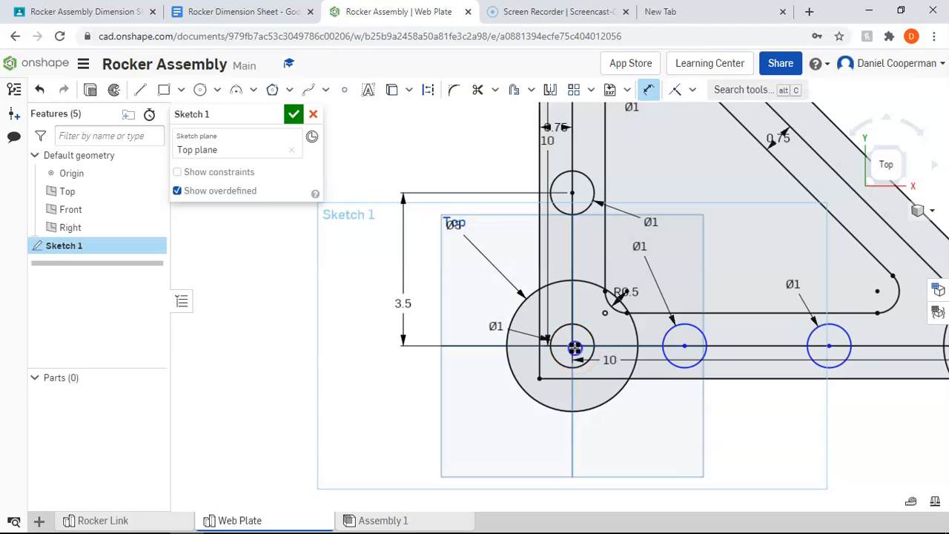
{"action": "left_click", "coordinate": [683, 347]}
{"action": "left_click", "coordinate": [646, 435]}
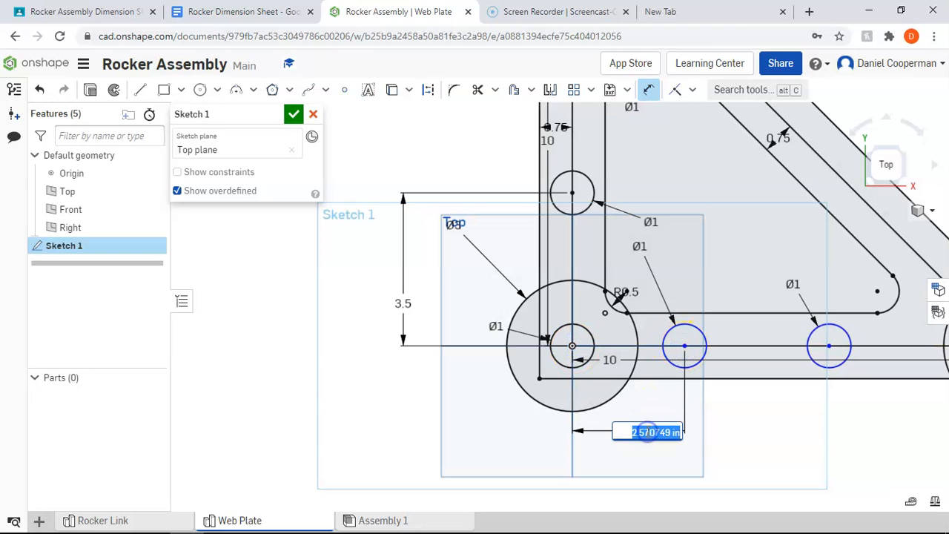
{"action": "key", "text": "Return"}
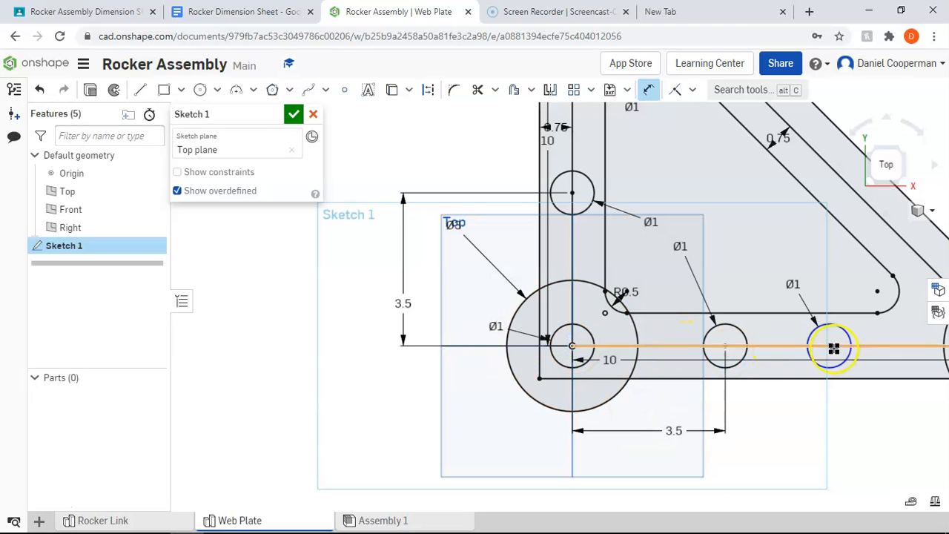
Set the horizontal distance from the right corner hole's centre to the nearer small hole on the horizontal leg to 3.5 in.
{"action": "middle_click_drag", "start_coordinate": [846, 392], "coordinate": [747, 398]}
{"action": "left_click", "coordinate": [730, 353]}
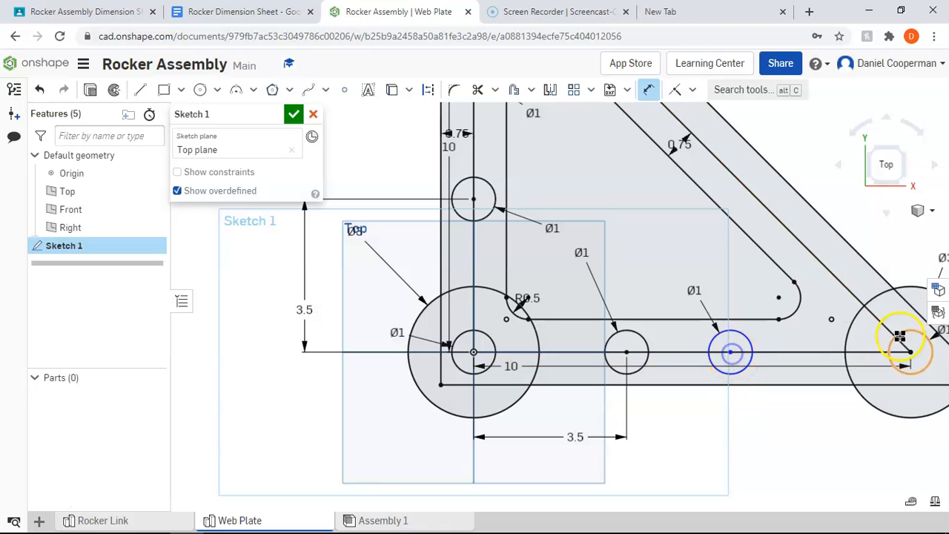
{"action": "left_click", "coordinate": [910, 353]}
{"action": "left_click", "coordinate": [811, 430]}
{"action": "type", "text": "3.5"}
{"action": "key", "text": "Return"}
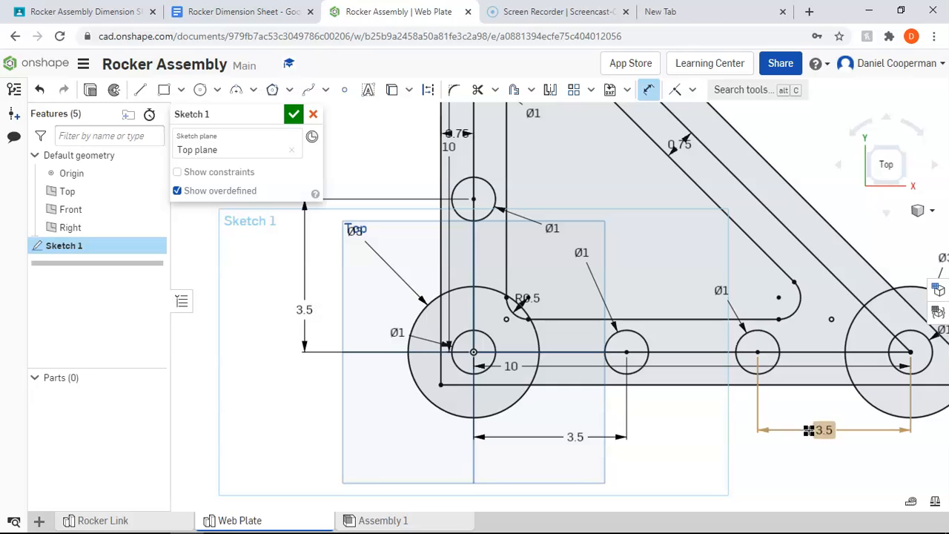
Set the distance along the hypotenuse from the right corner hole's centre to the lower small hole to 4 in.
{"action": "mouse_move", "coordinate": [763, 207]}
{"action": "middle_mouse_down"}
{"action": "mouse_move", "coordinate": [561, 278]}
{"action": "mouse_move", "coordinate": [574, 309]}
{"action": "middle_mouse_up"}
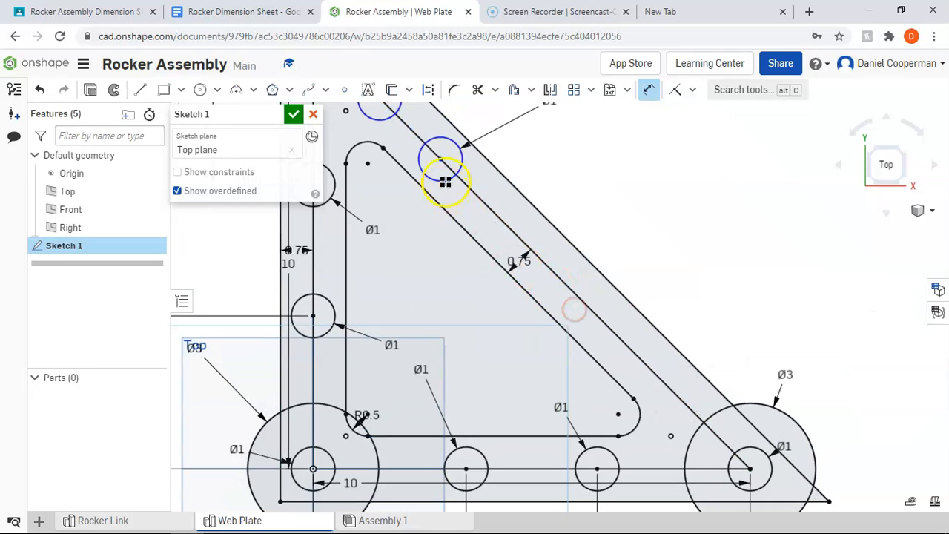
{"action": "left_click", "coordinate": [750, 468]}
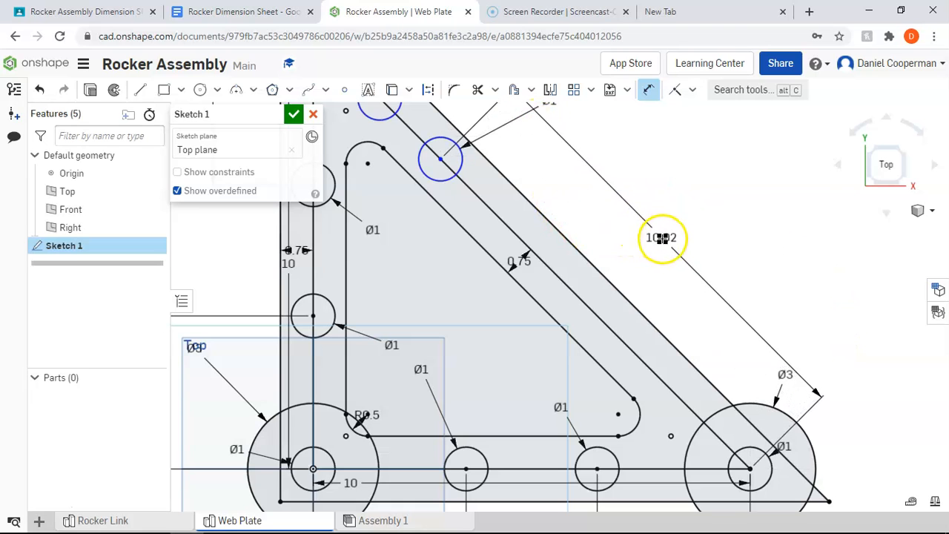
{"action": "left_click", "coordinate": [675, 237]}
{"action": "type", "text": "4"}
{"action": "key", "text": "Return"}
Set the distance along the hypotenuse from the top corner hole's centre to the upper small hole to 4 in.
{"action": "scroll", "coordinate": [587, 245], "scroll_direction": "up", "scroll_amount": 3}
{"action": "left_click", "coordinate": [371, 160]}
{"action": "left_click", "coordinate": [439, 229]}
{"action": "left_click", "coordinate": [494, 142]}
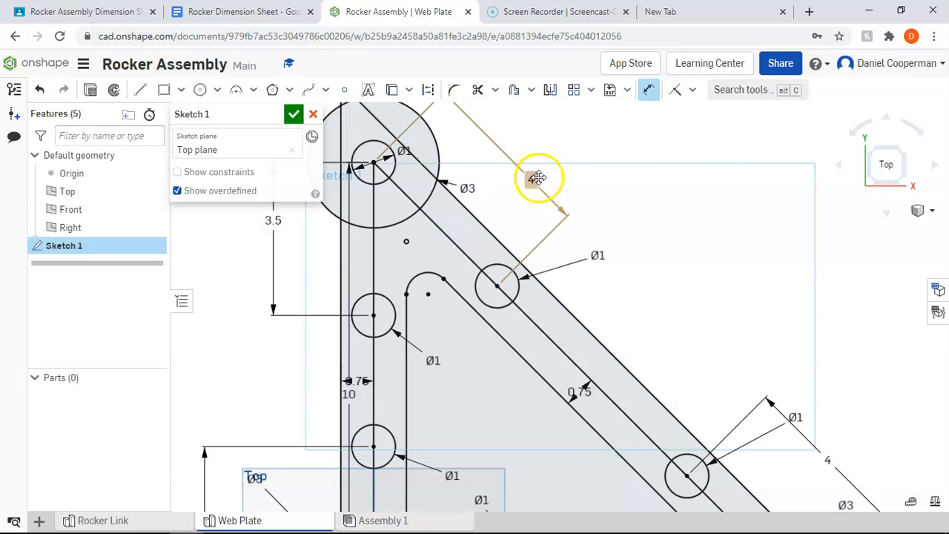
Extrude the web plate sketch as a new solid, adding the missing regions around the triangular opening and inside the corner circles.
{"action": "scroll", "coordinate": [485, 230], "scroll_direction": "up", "scroll_amount": 3}
{"action": "scroll", "coordinate": [430, 245], "scroll_direction": "down", "scroll_amount": 1}
{"action": "scroll", "coordinate": [429, 256], "scroll_direction": "down", "scroll_amount": 3}
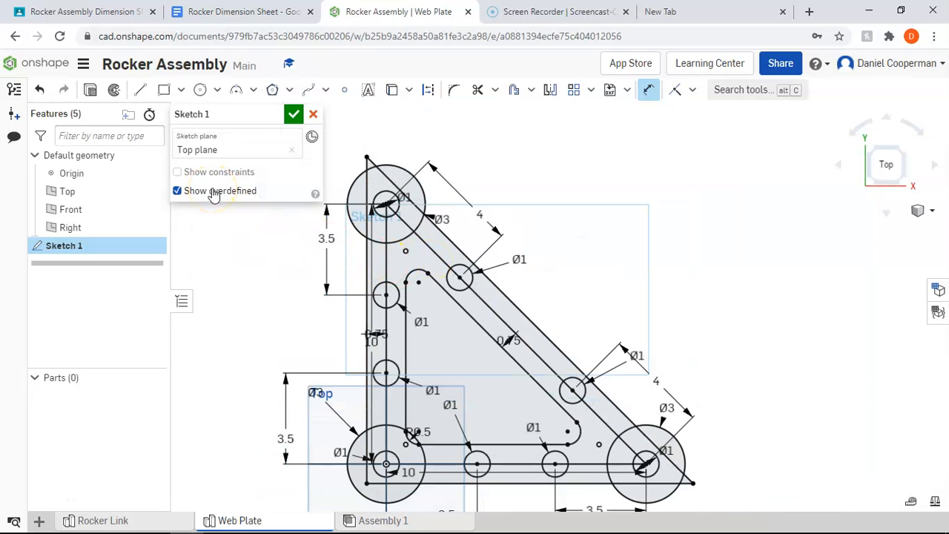
{"action": "left_click", "coordinate": [896, 184]}
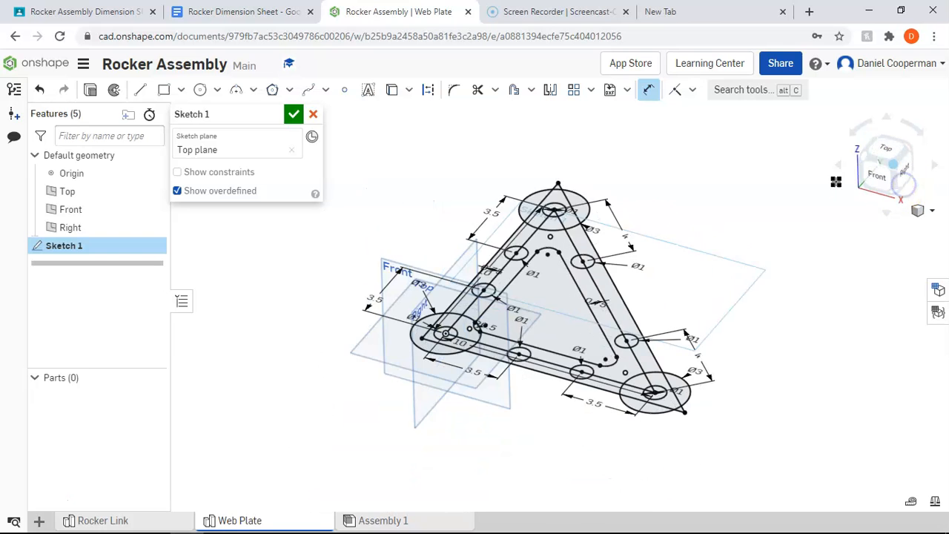
{"action": "left_click", "coordinate": [90, 90]}
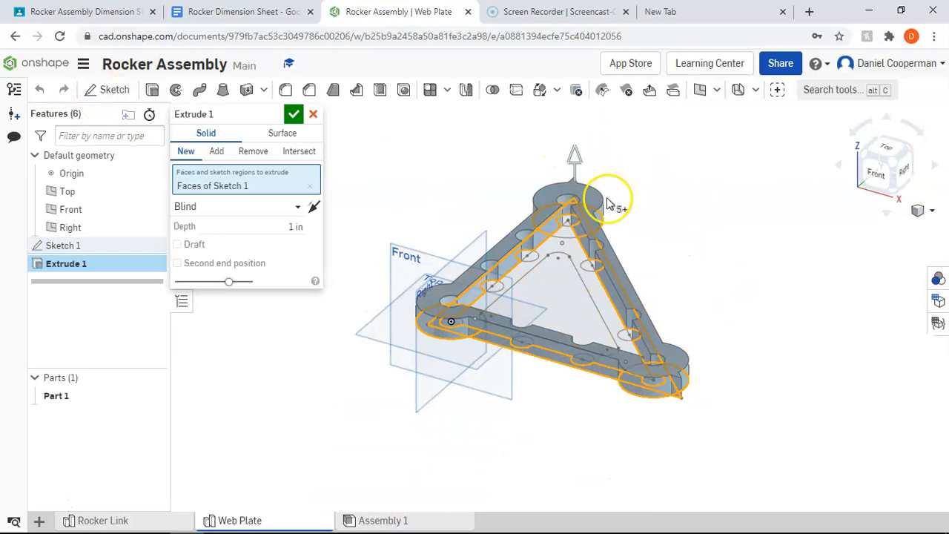
{"action": "mouse_move", "coordinate": [701, 234]}
{"action": "right_mouse_down"}
{"action": "mouse_move", "coordinate": [685, 265]}
{"action": "mouse_move", "coordinate": [714, 280]}
{"action": "mouse_move", "coordinate": [700, 270]}
{"action": "right_mouse_up"}
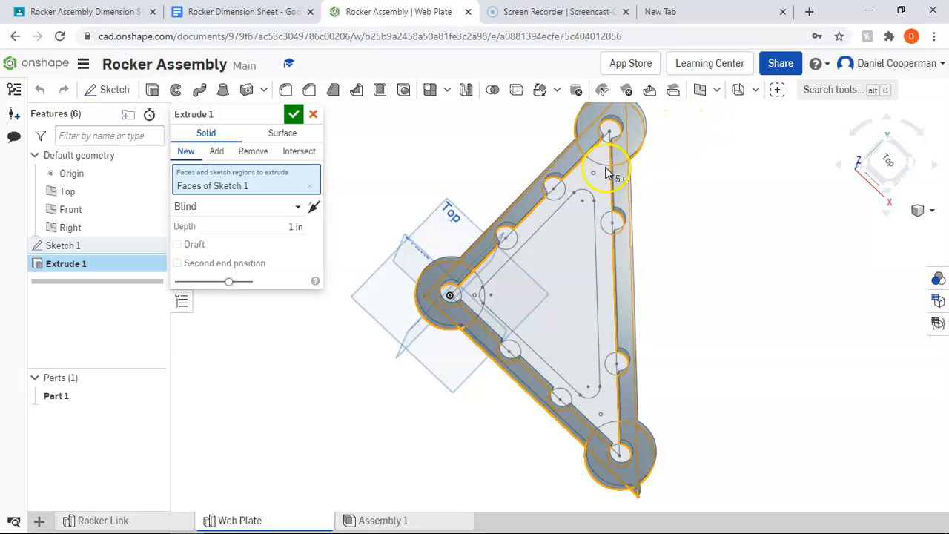
{"action": "left_click", "coordinate": [695, 180]}
{"action": "right_click_drag", "start_coordinate": [695, 180], "coordinate": [693, 188]}
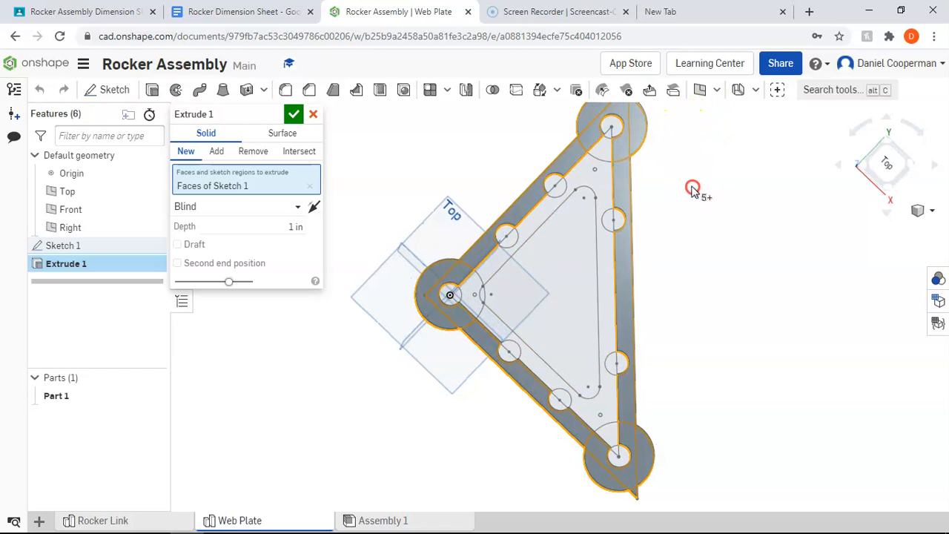
{"action": "left_click", "coordinate": [601, 152]}
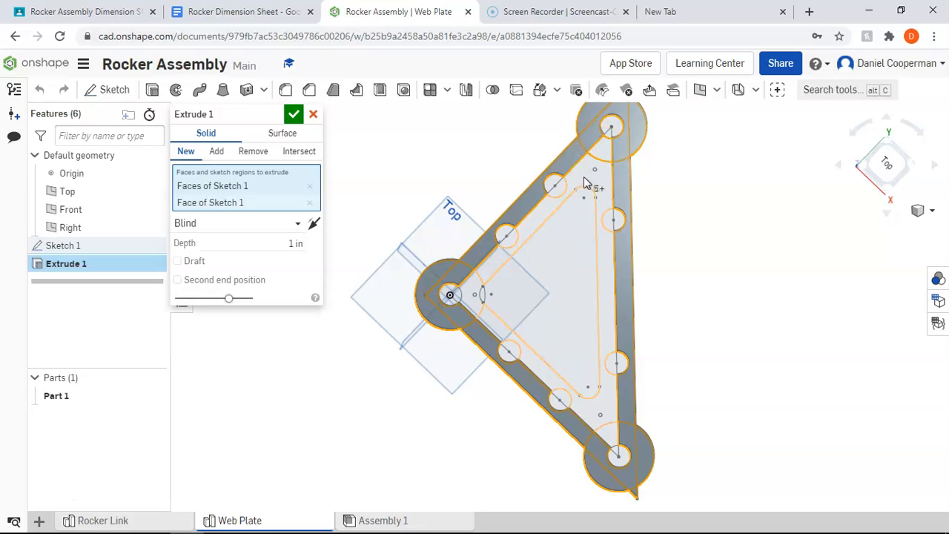
{"action": "left_click", "coordinate": [579, 185]}
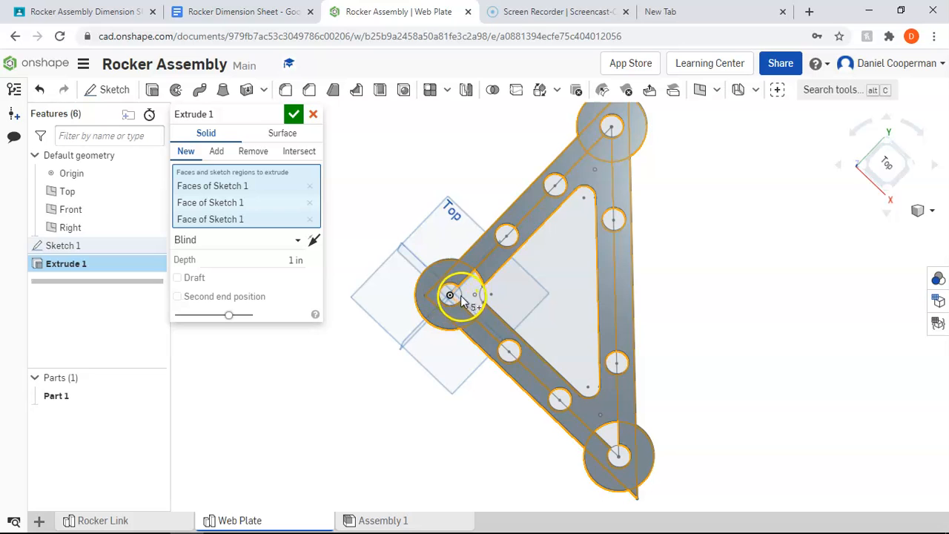
{"action": "left_click", "coordinate": [470, 293]}
{"action": "left_click", "coordinate": [608, 437]}
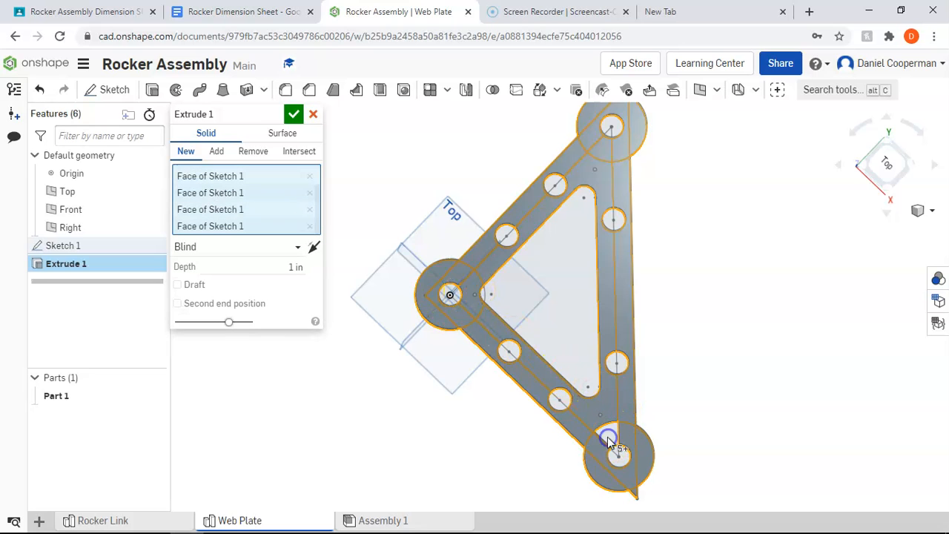
Exclude the pointed tip outside the right corner circle from the extrusion.
{"action": "middle_click_drag", "start_coordinate": [681, 386], "coordinate": [676, 300]}
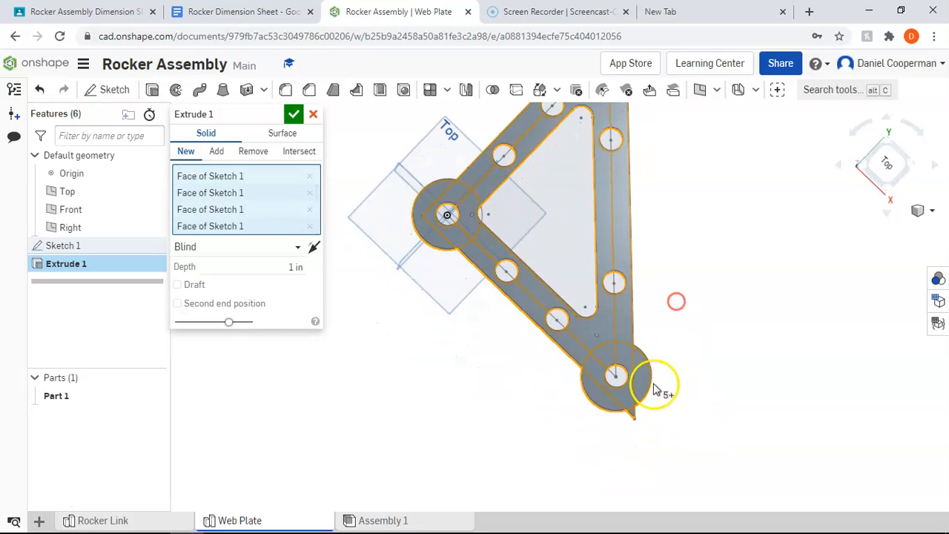
{"action": "scroll", "coordinate": [633, 429], "scroll_direction": "down", "scroll_amount": 1}
{"action": "scroll", "coordinate": [634, 434], "scroll_direction": "up", "scroll_amount": 5}
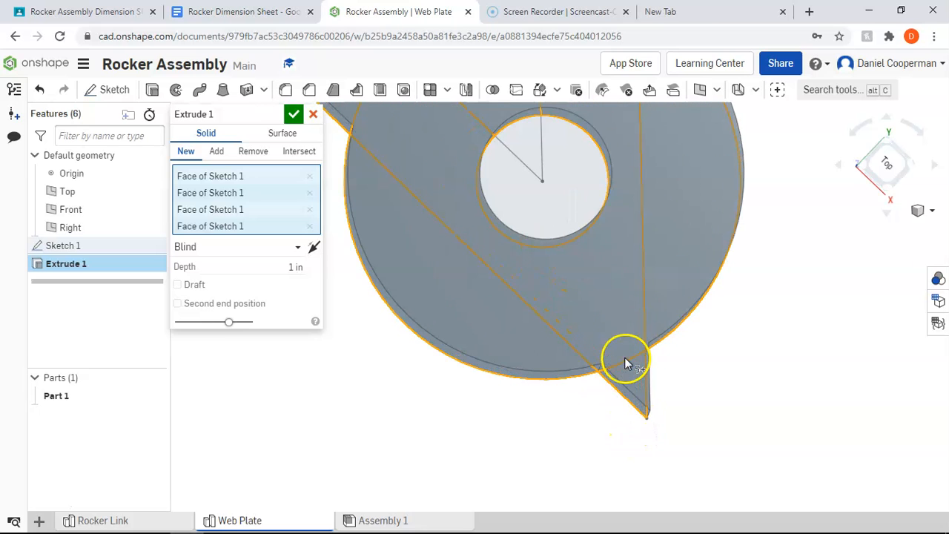
{"action": "left_click", "coordinate": [637, 380]}
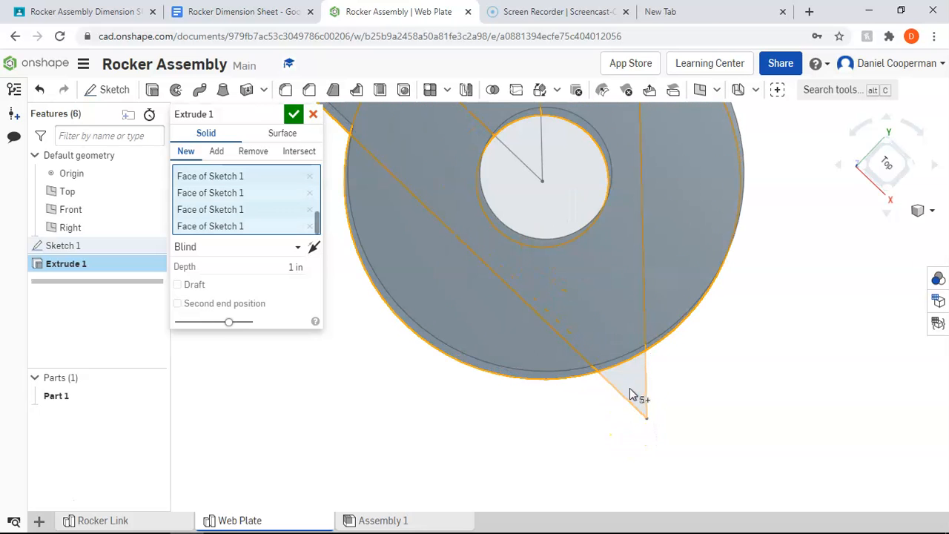
Exclude the pointed tip outside the top corner circle and finish the web plate extrusion at 1 in depth.
{"action": "right_click_drag", "start_coordinate": [665, 198], "coordinate": [617, 381]}
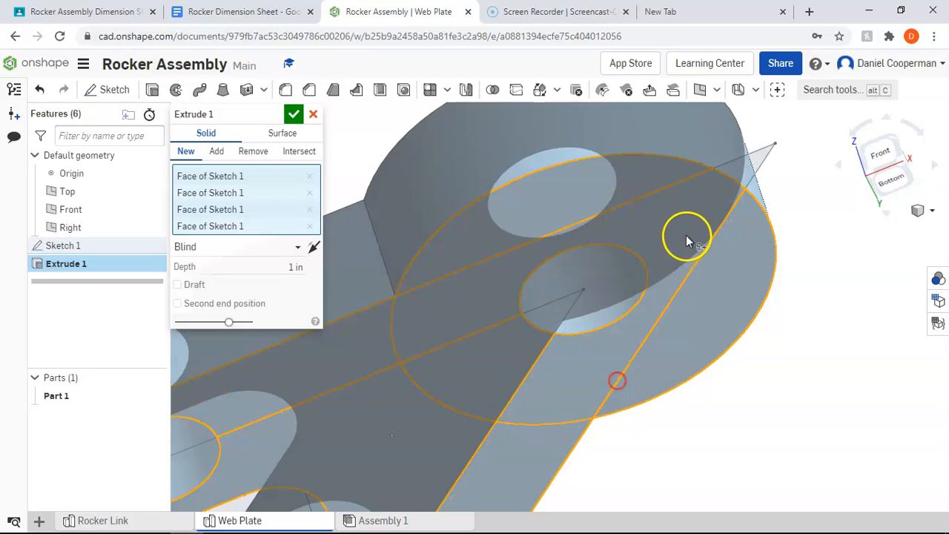
{"action": "right_click_drag", "start_coordinate": [867, 211], "coordinate": [888, 290]}
{"action": "left_click", "coordinate": [889, 149]}
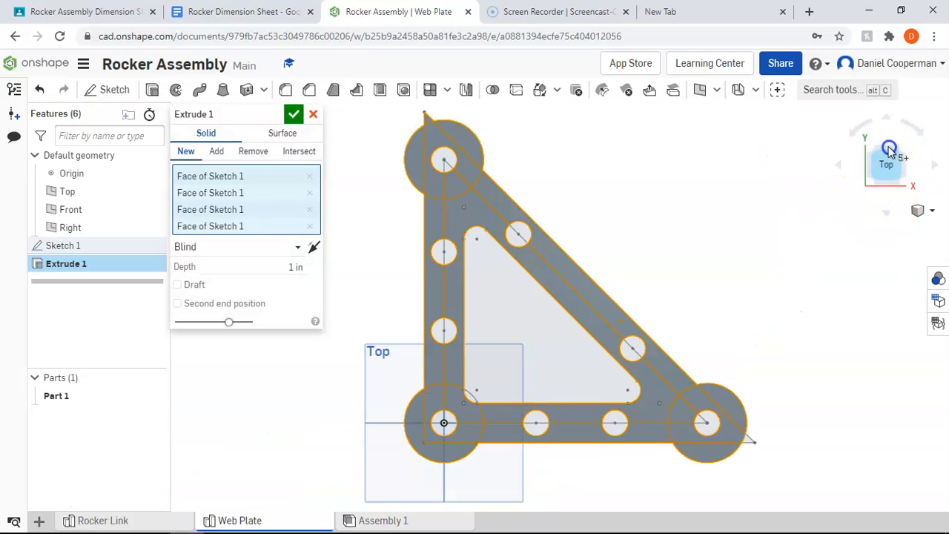
{"action": "scroll", "coordinate": [428, 130], "scroll_direction": "up", "scroll_amount": 5}
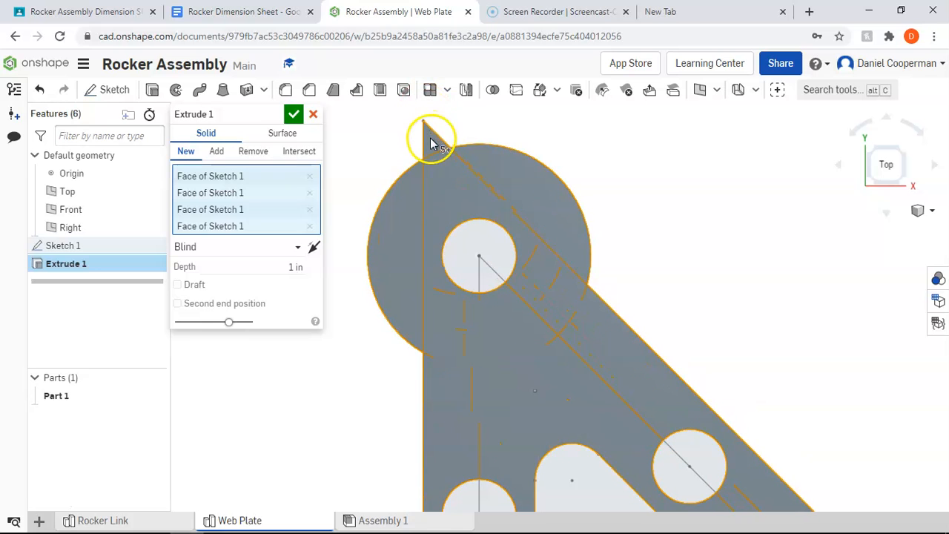
{"action": "left_click", "coordinate": [294, 113]}
{"action": "left_click", "coordinate": [903, 182]}
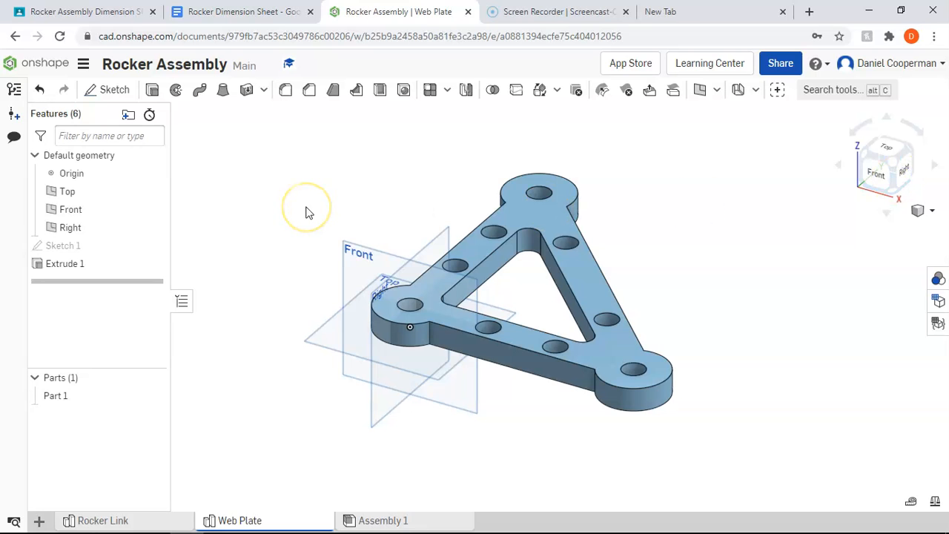
{"action": "right_click", "coordinate": [63, 263]}
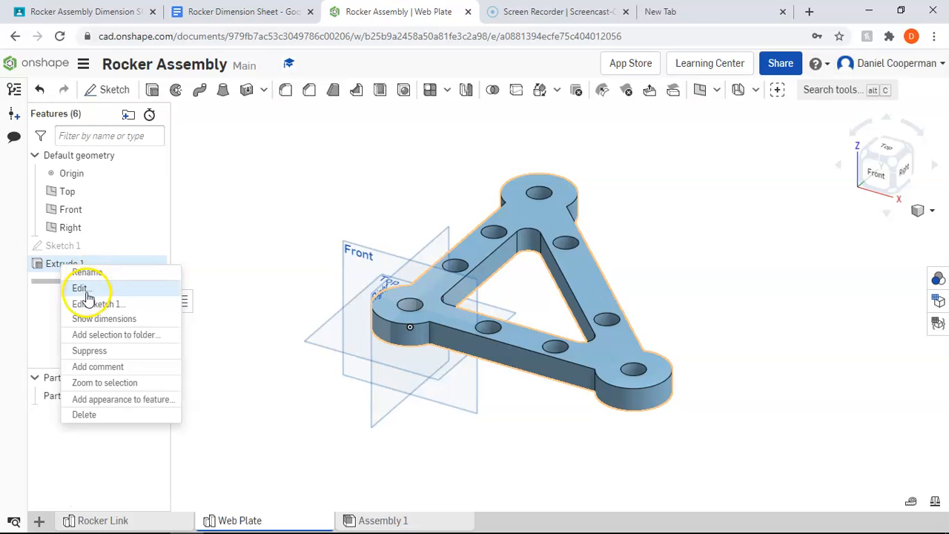
{"action": "left_click", "coordinate": [88, 289]}
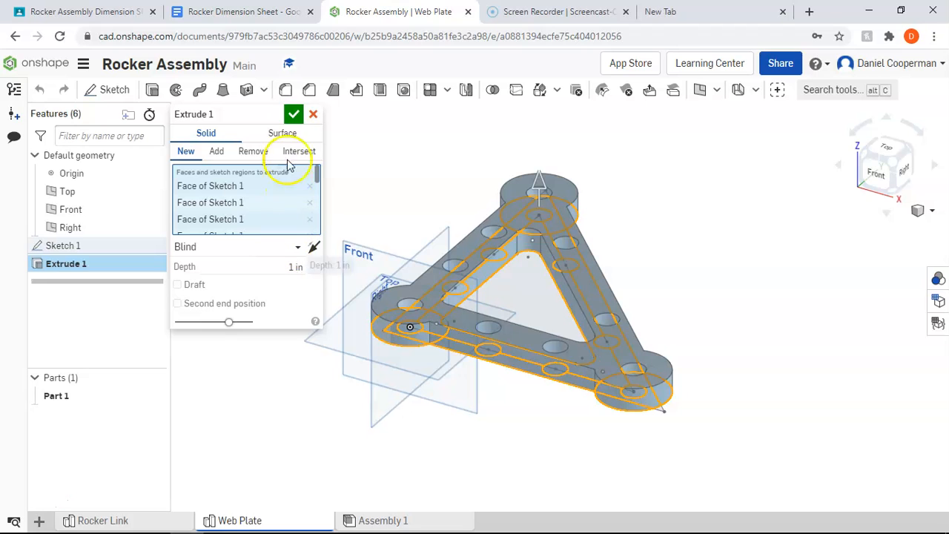
{"action": "left_click", "coordinate": [313, 116]}
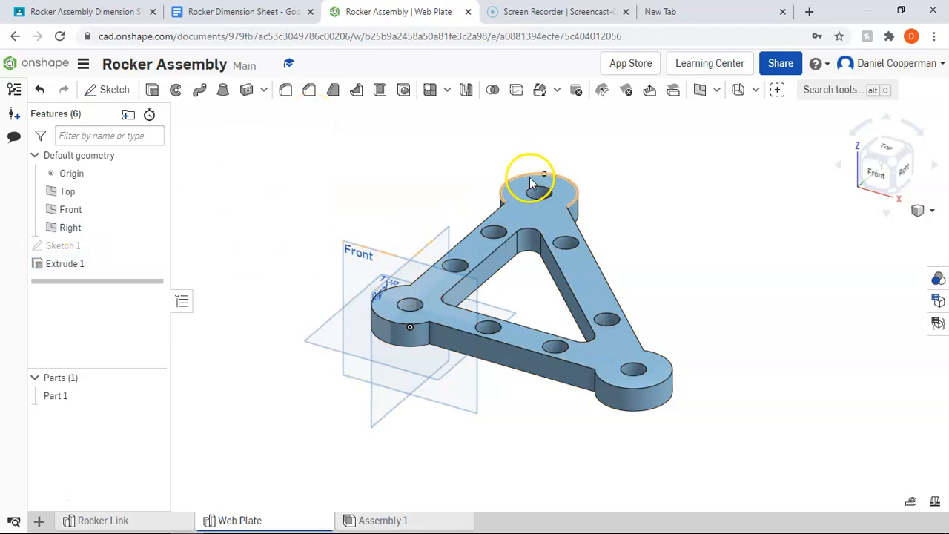
{"action": "left_click", "coordinate": [60, 264]}
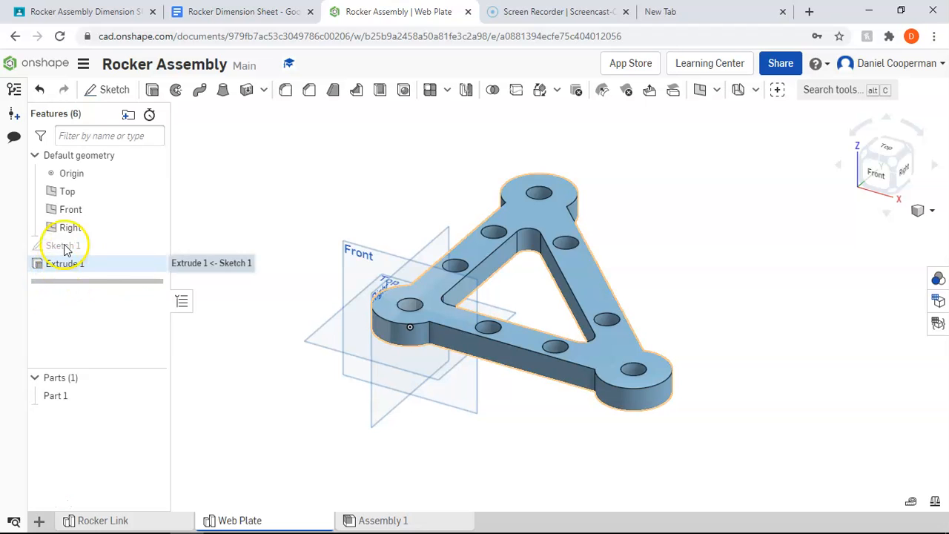
{"action": "right_click", "coordinate": [64, 245]}
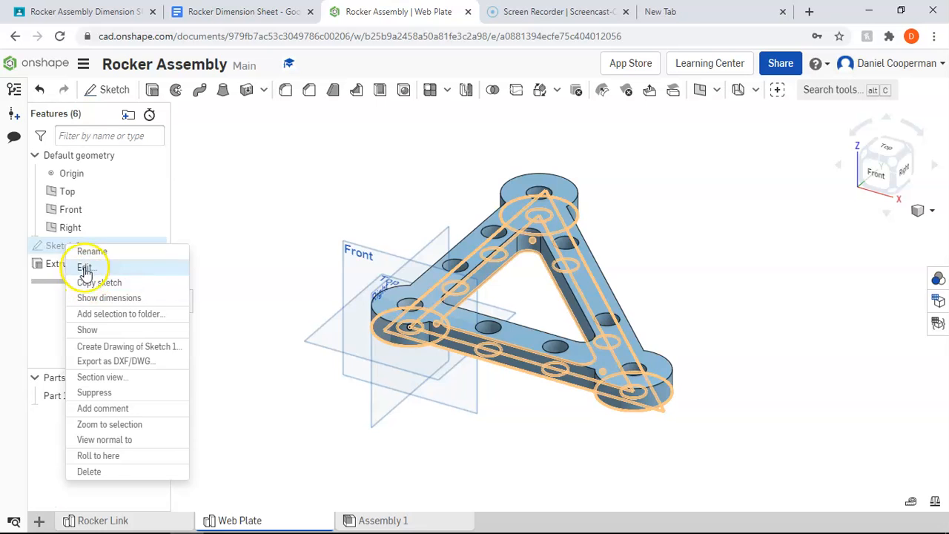
Reopen the extrusion's sketch for editing and trim the line ends protruding beyond the top corner circle.
{"action": "right_click", "coordinate": [64, 263]}
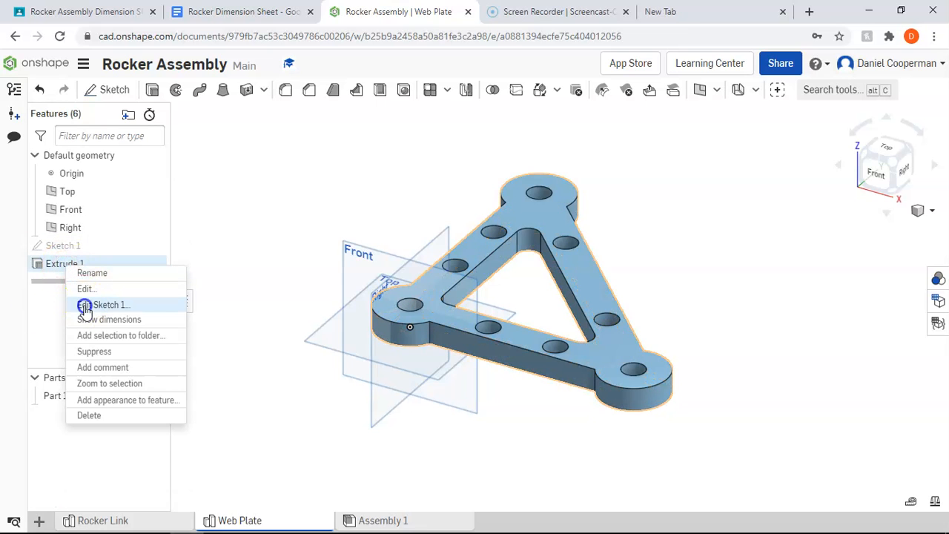
{"action": "left_click", "coordinate": [88, 304]}
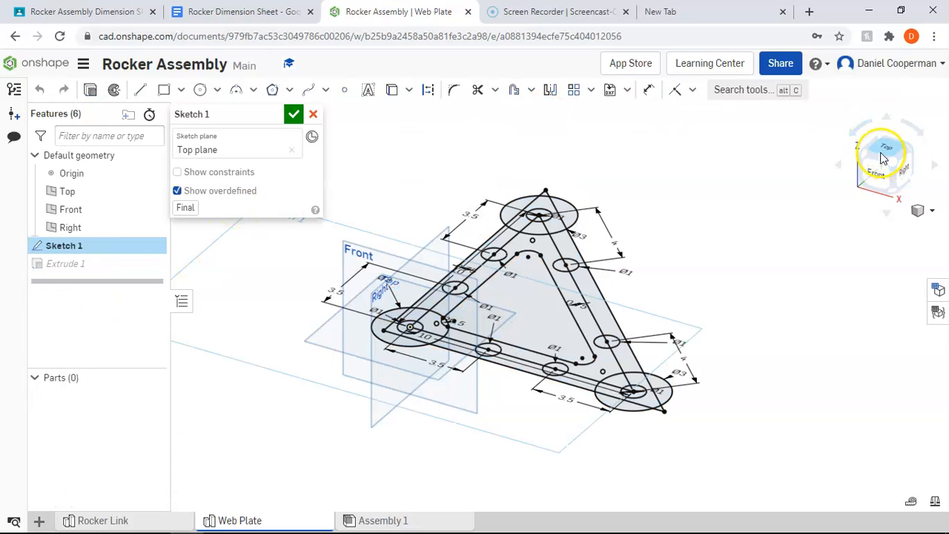
{"action": "left_click", "coordinate": [887, 160]}
{"action": "left_click", "coordinate": [478, 91]}
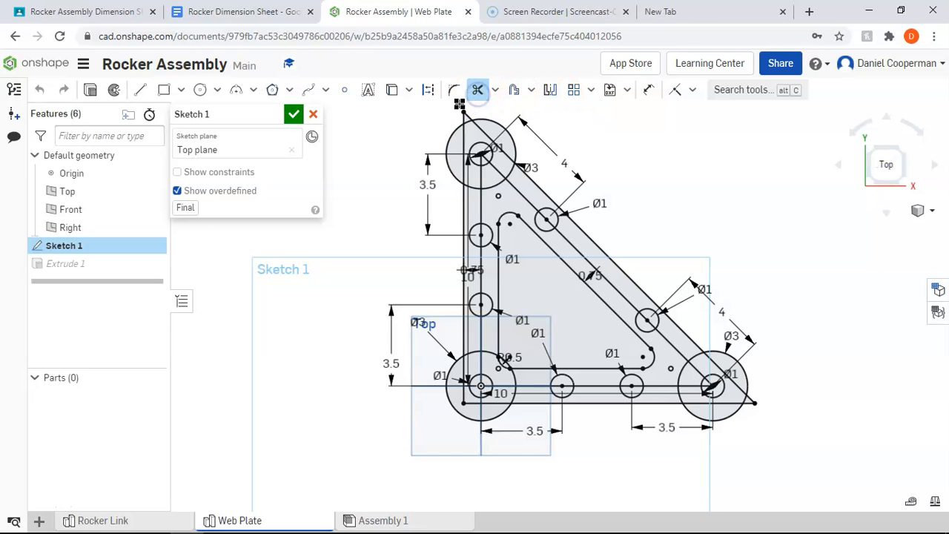
{"action": "scroll", "coordinate": [462, 111], "scroll_direction": "up", "scroll_amount": 5}
{"action": "left_click", "coordinate": [479, 135]}
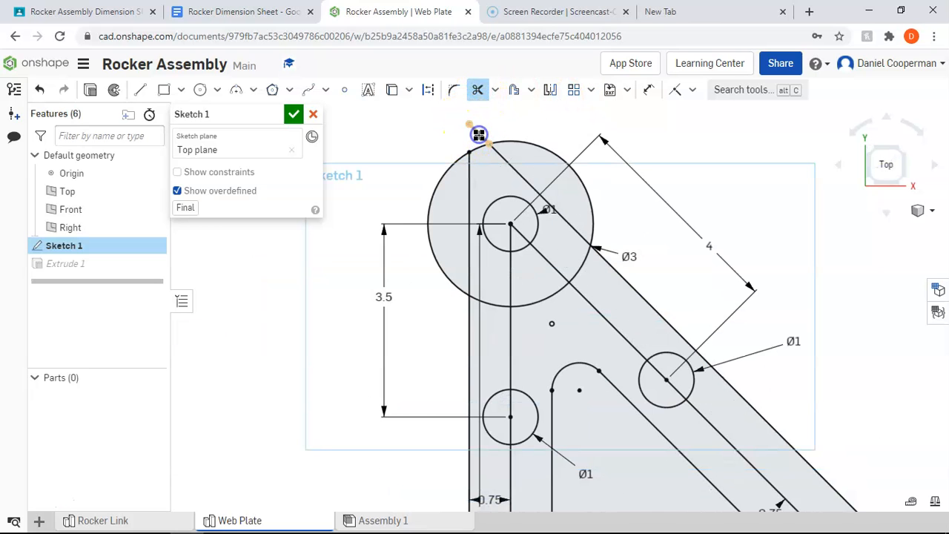
Trim the line ends protruding beyond the right corner circle and leave the Trim tool.
{"action": "middle_click_drag", "start_coordinate": [673, 341], "coordinate": [520, 188]}
{"action": "mouse_move", "coordinate": [625, 289]}
{"action": "middle_mouse_down"}
{"action": "mouse_move", "coordinate": [537, 188]}
{"action": "mouse_move", "coordinate": [525, 144]}
{"action": "middle_mouse_up"}
{"action": "left_click", "coordinate": [828, 425]}
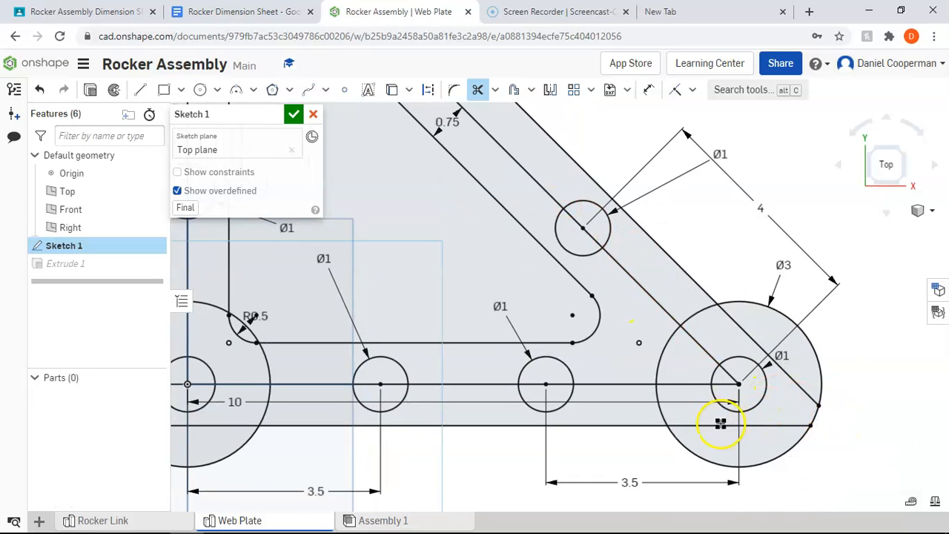
{"action": "key", "text": "Escape"}
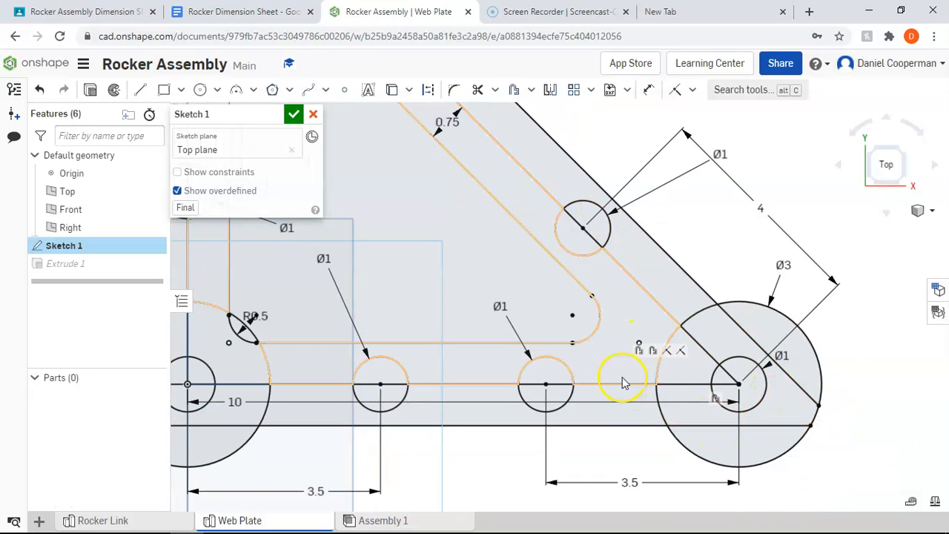
Delete the horizontal line joining the origin to the right corner hole's centre.
{"action": "left_click", "coordinate": [489, 386]}
{"action": "key", "text": "Delete"}
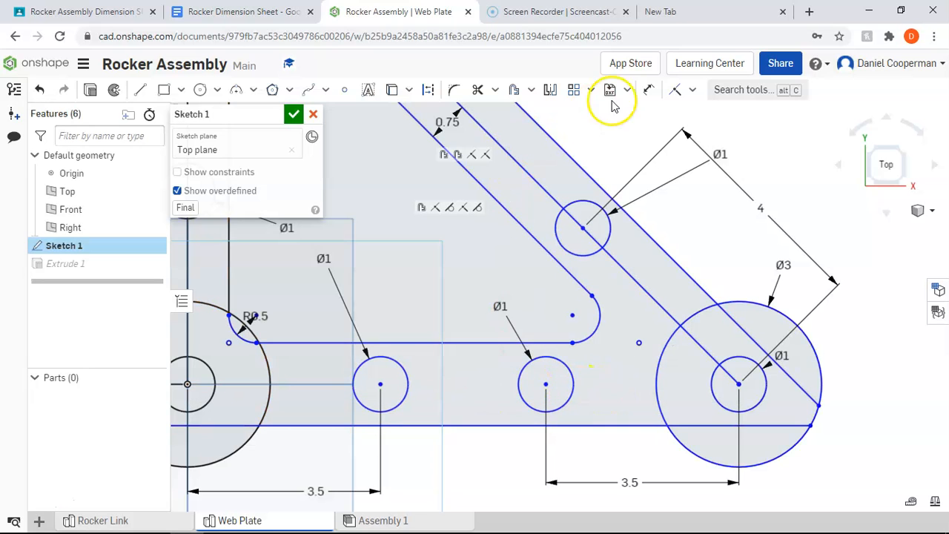
Finish editing the web plate's sketch, undo that sketch edit, and show the plate in an isometric view.
{"action": "left_click", "coordinate": [294, 114]}
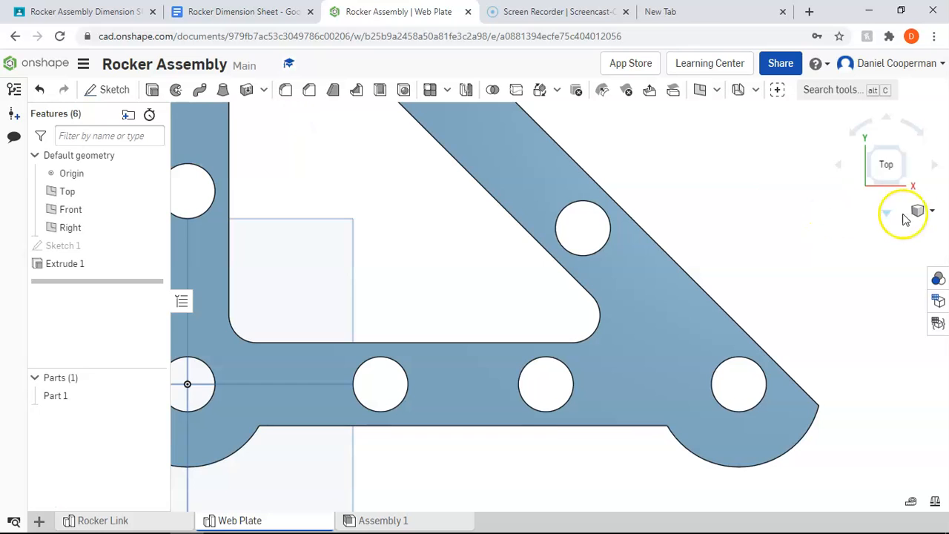
{"action": "scroll", "coordinate": [570, 267], "scroll_direction": "down", "scroll_amount": 3}
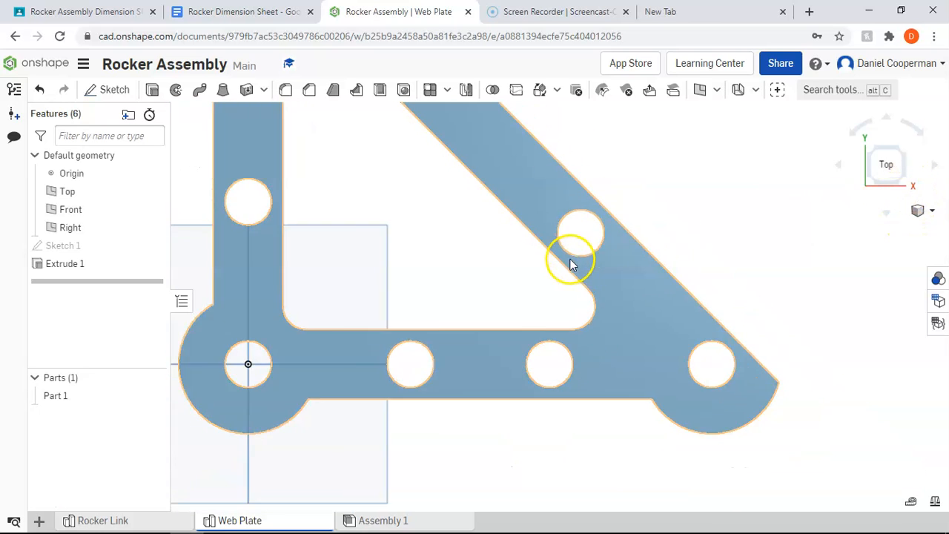
{"action": "scroll", "coordinate": [570, 267], "scroll_direction": "down", "scroll_amount": 3}
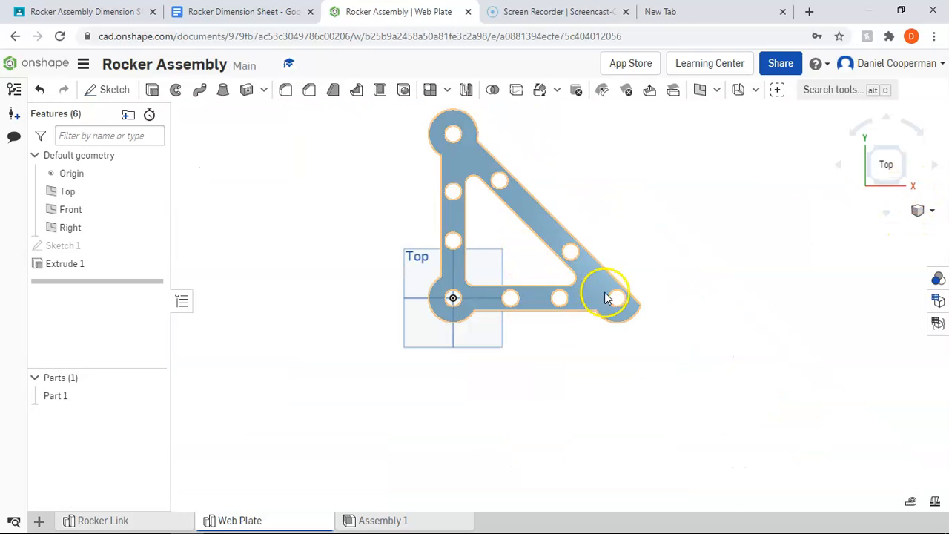
{"action": "left_click", "coordinate": [43, 88]}
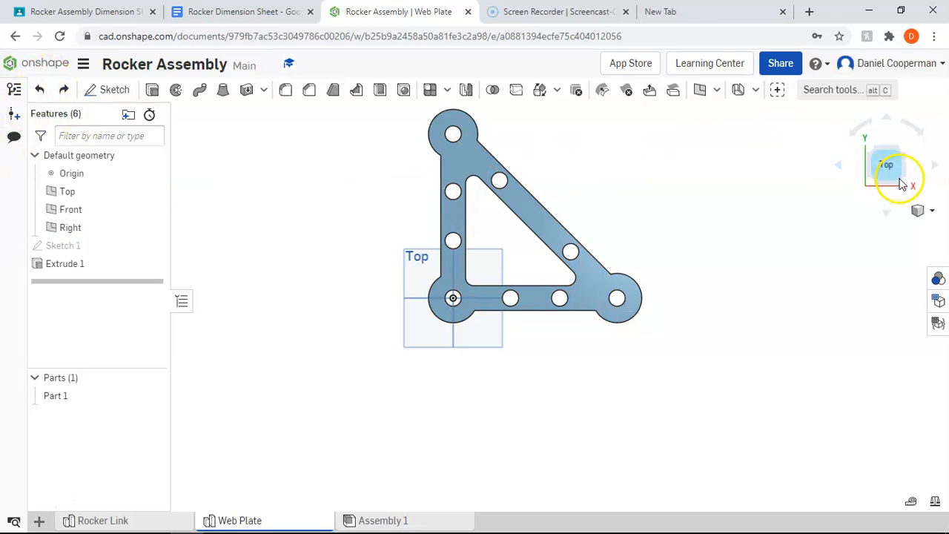
{"action": "left_click", "coordinate": [901, 178]}
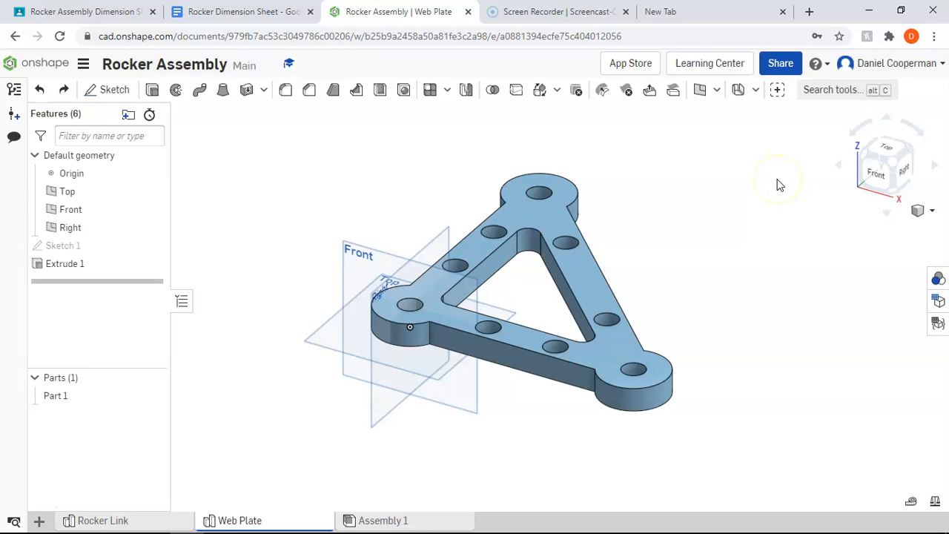
{"action": "left_click", "coordinate": [544, 232]}
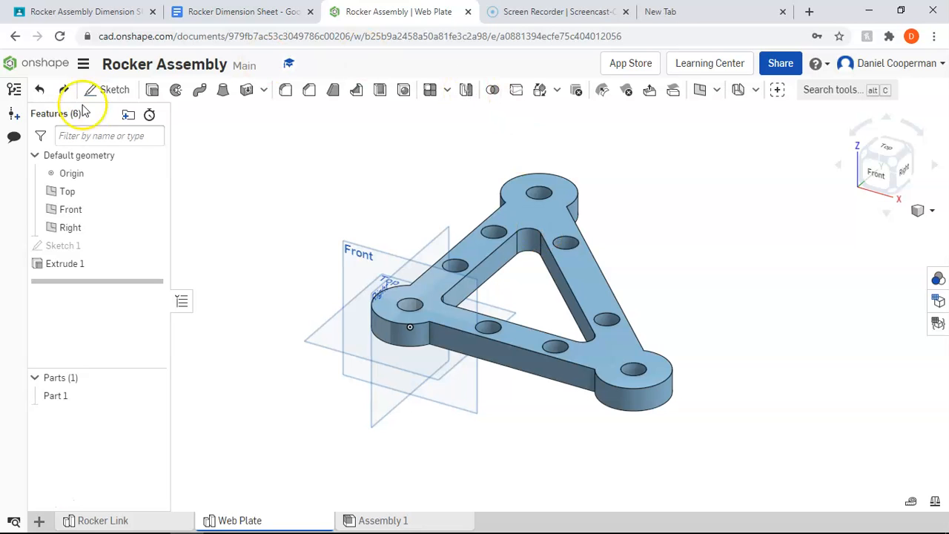
Switch to the Rocker Dimension Sheet in Google Docs and examine the drawings of the remaining links and pegs.
{"action": "left_click", "coordinate": [244, 11]}
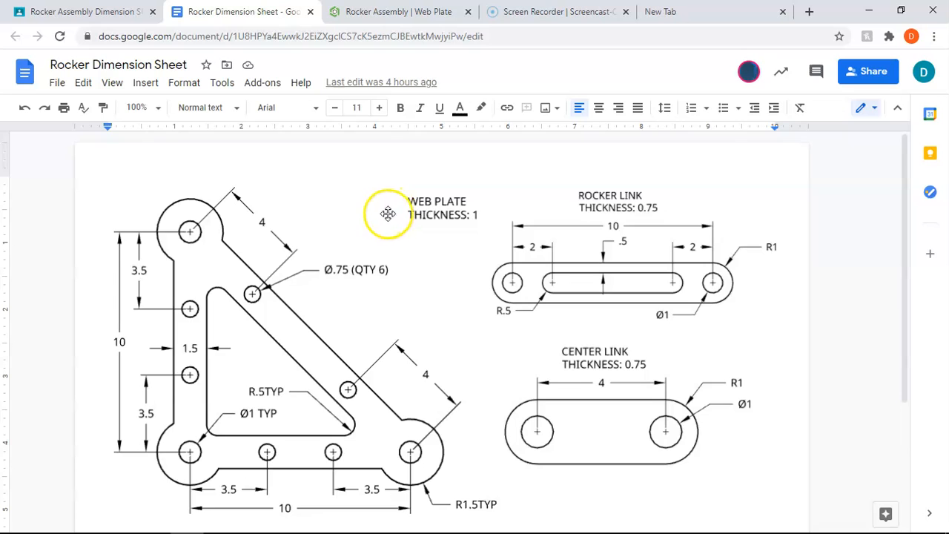
{"action": "scroll", "coordinate": [534, 218], "scroll_direction": "down", "scroll_amount": 2}
{"action": "scroll", "coordinate": [590, 223], "scroll_direction": "down", "scroll_amount": 3}
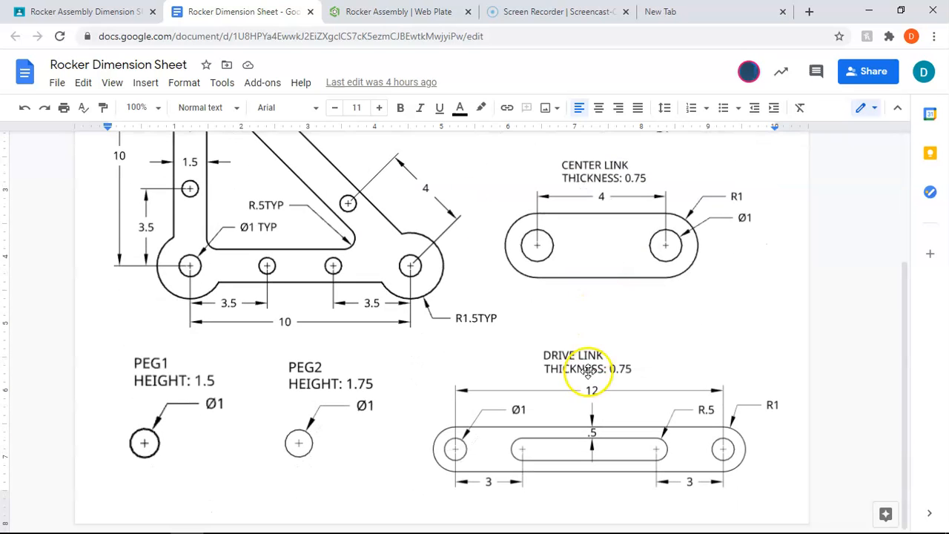